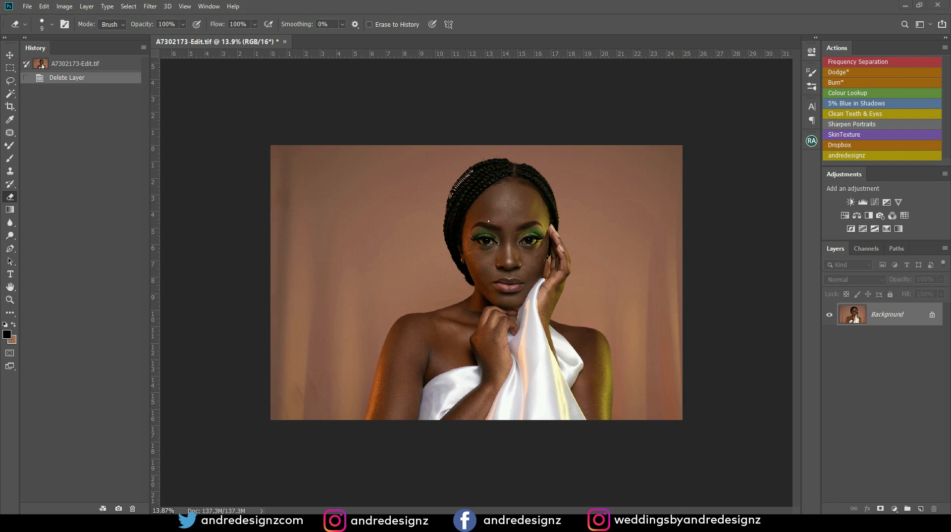
Step: Examine the camera data in the portrait's file information
scroll(491, 220, "down", 1)
scroll(490, 220, "up", 5)
scroll(510, 208, "up", 1)
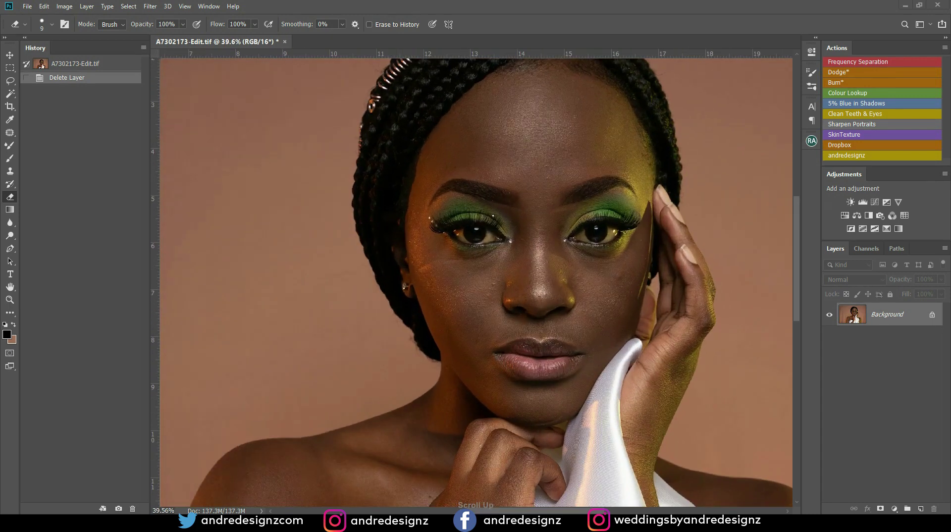
left_click(27, 7)
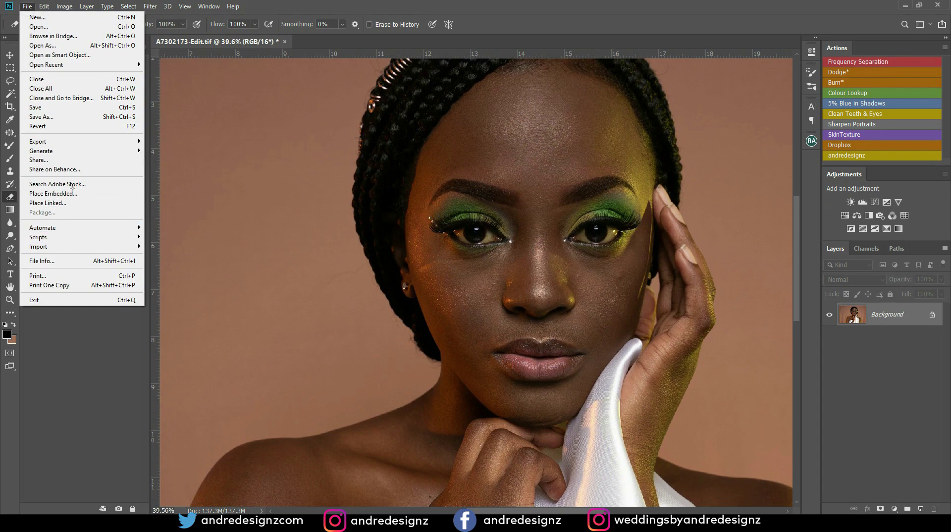
left_click(83, 261)
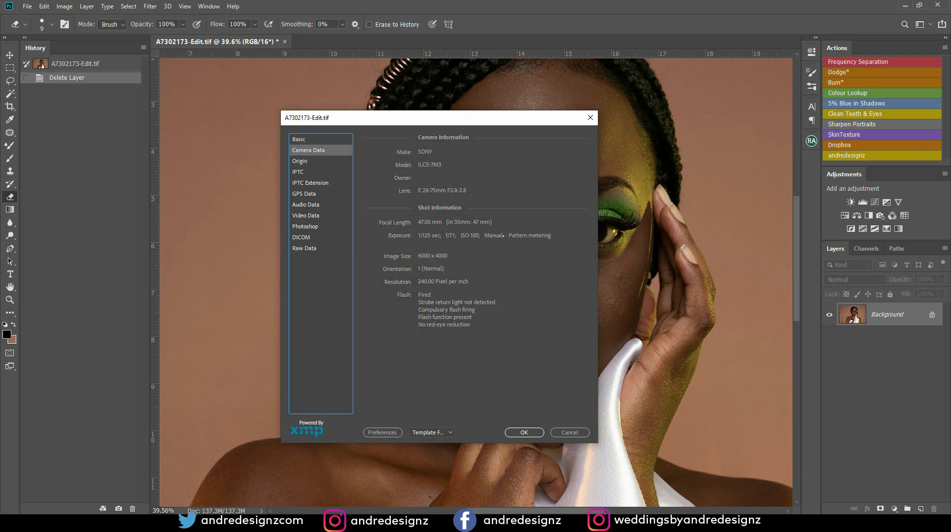
left_click(569, 432)
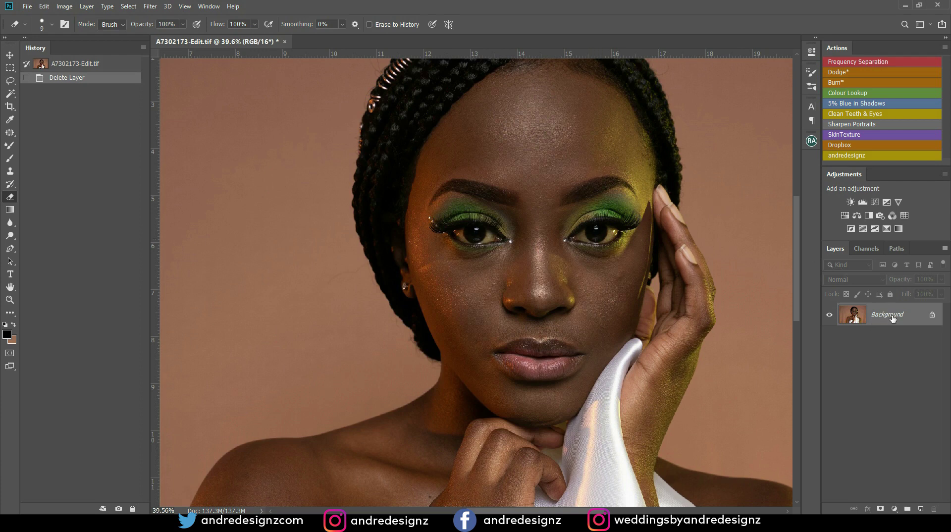
Step: Duplicate the Background layer and activate the Patch tool
left_click_drag(895, 315, 922, 507)
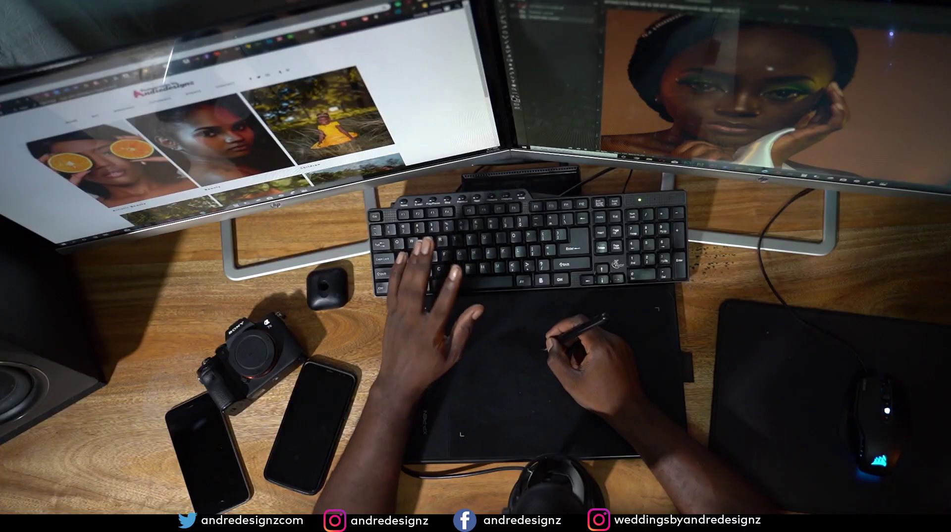
key("j")
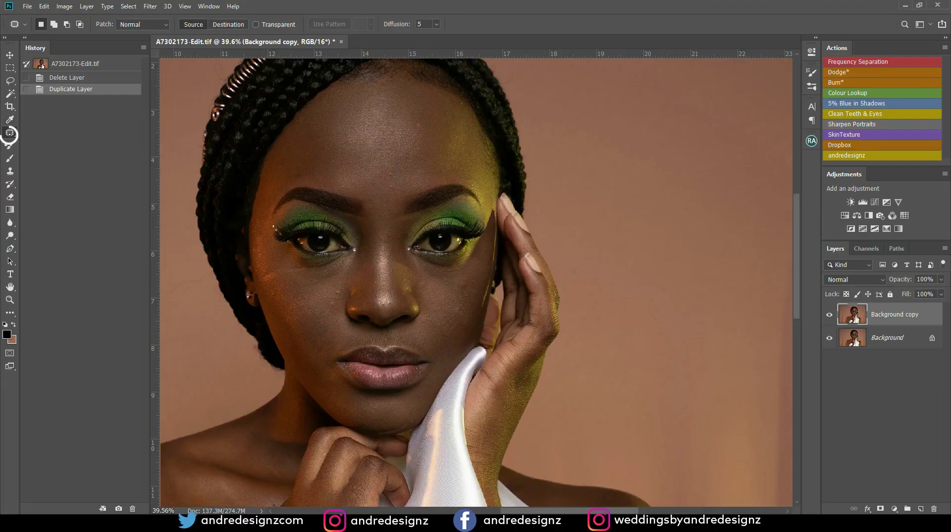
left_click(10, 133)
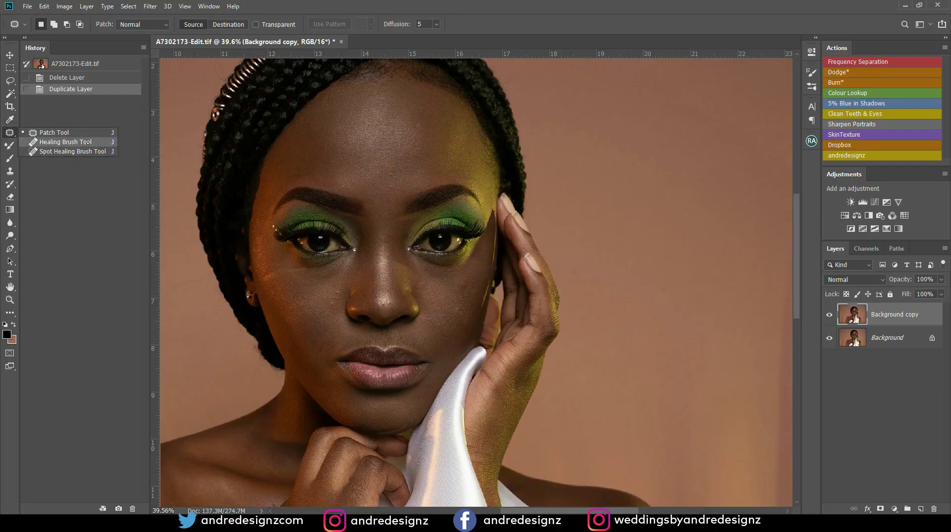
left_click(483, 42)
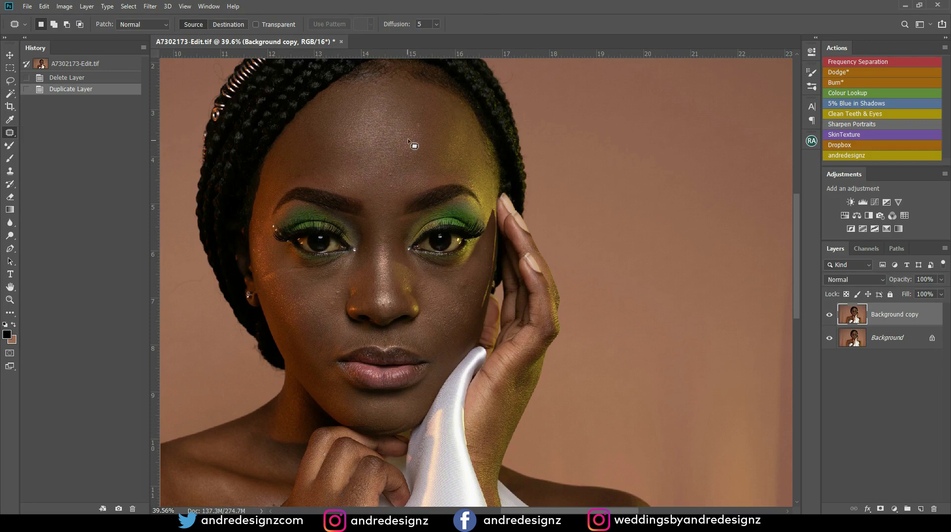
Step: Patch the blemishes on the upper forehead of the Background copy layer with nearby clean skin
scroll(418, 142, "up", 2)
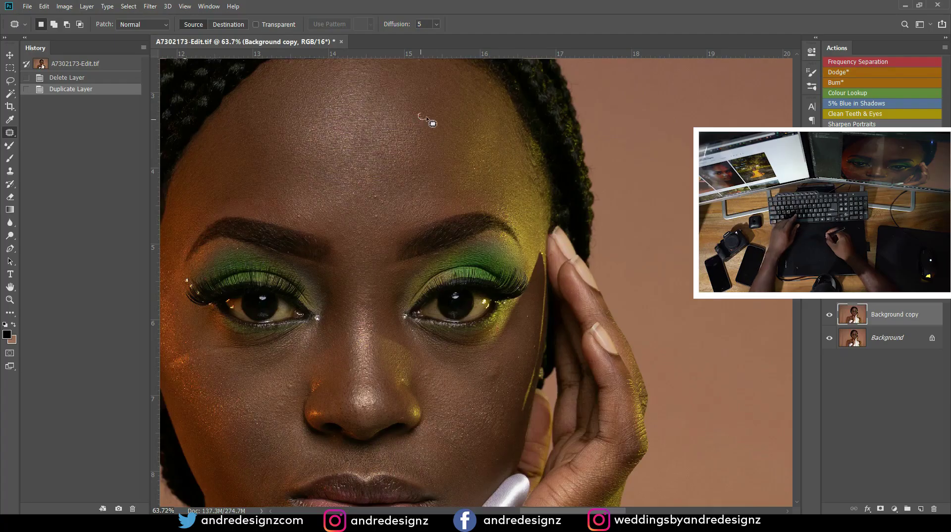
left_click_drag(426, 119, 433, 128)
key("ctrl+d")
left_click_drag(429, 93, 434, 135)
key("ctrl+d")
key("ctrl+d")
key("ctrl+d")
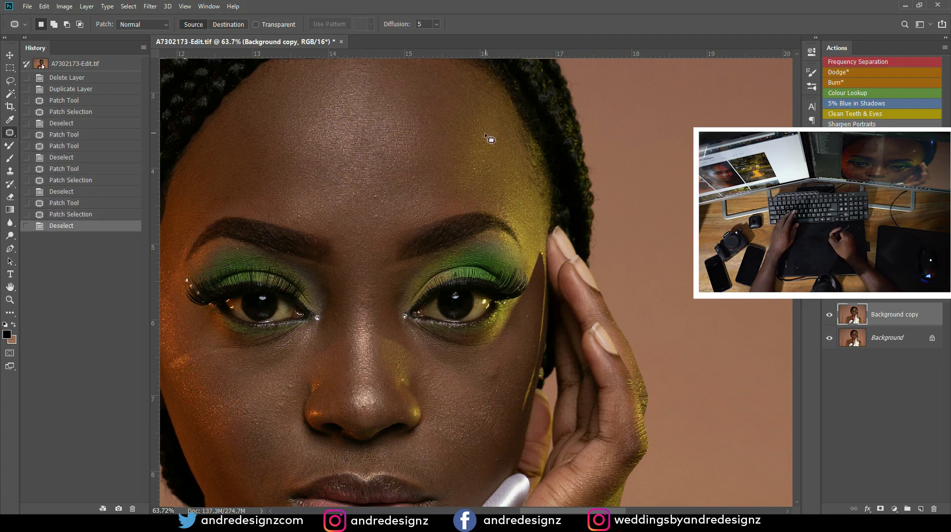
left_click_drag(437, 124, 448, 123)
key("ctrl+d")
Step: Patch the blemishes on the central lower forehead just above the space between the eyebrows
mouse_move(377, 191)
left_mouse_down()
mouse_move(373, 203)
mouse_move(382, 200)
left_mouse_up()
key("ctrl+d")
left_click_drag(382, 202, 425, 190)
key("ctrl+d")
key("ctrl+d")
left_click_drag(379, 212, 410, 206)
key("ctrl+d")
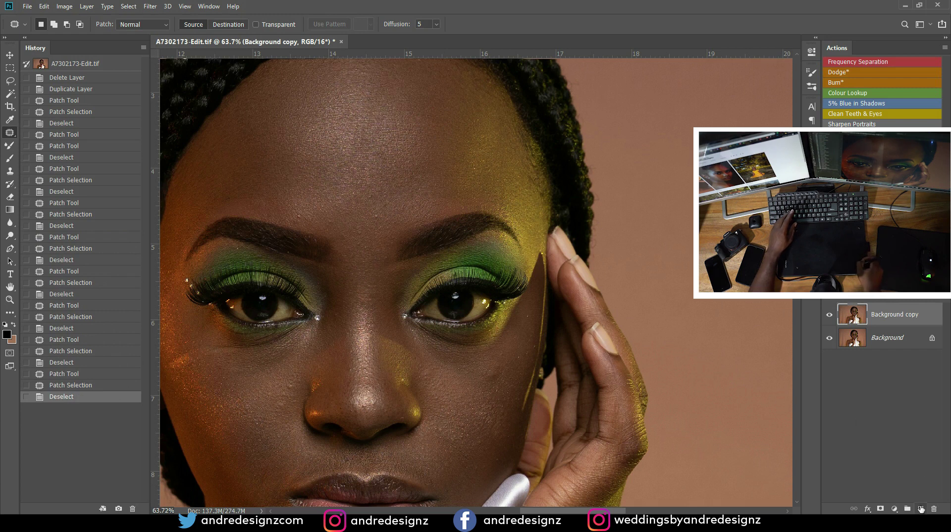
Step: Add a new empty layer and set the Healing Brush to sample Current & Below
left_click(921, 509)
right_click(11, 134)
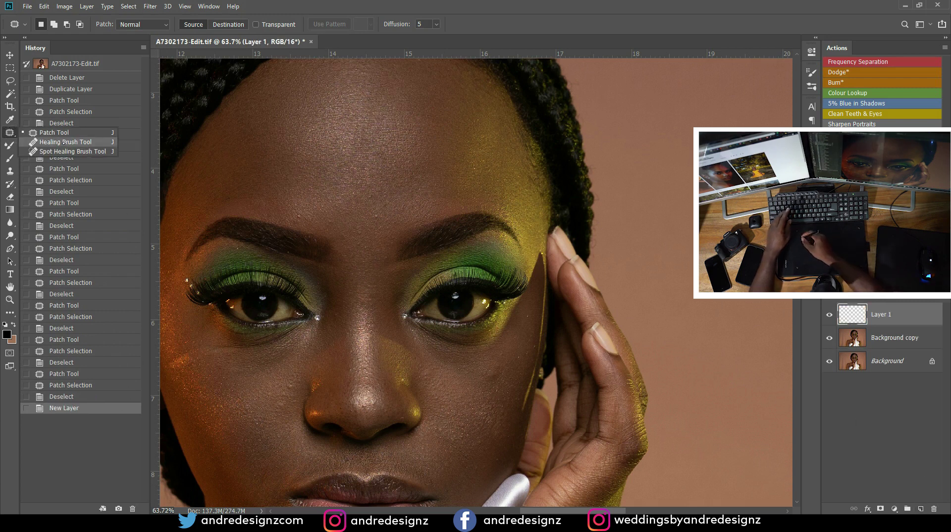
left_click(64, 142)
left_click(426, 24)
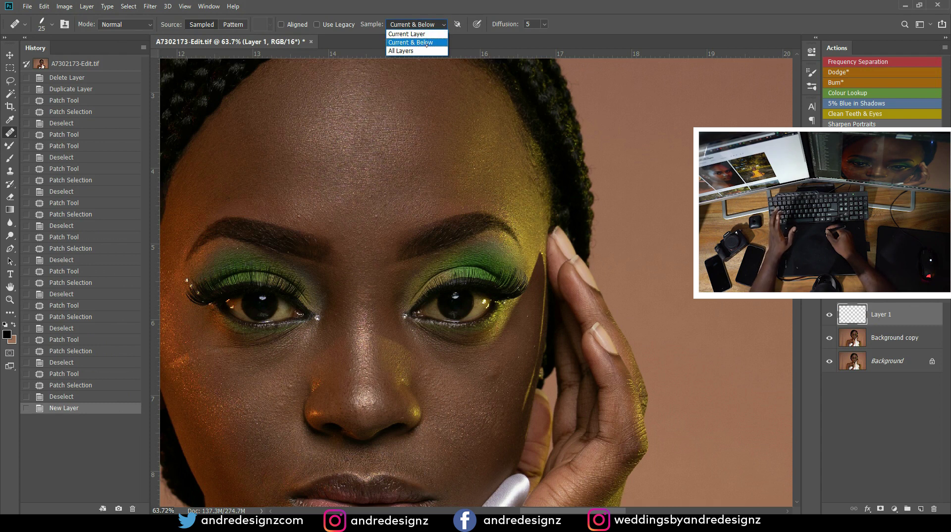
left_click(429, 42)
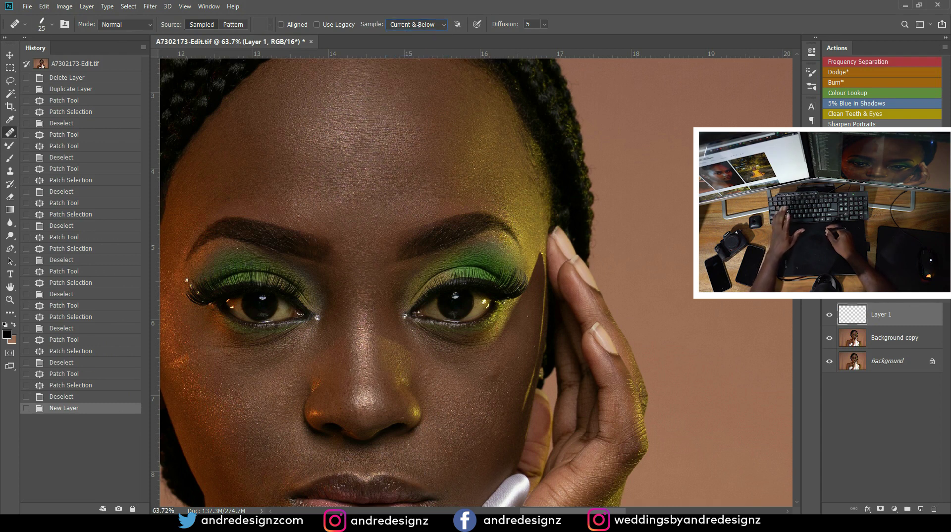
Step: Heal the spots above the eyebrows and on the yellow-lit side of the forehead with the Healing Brush on Layer 1
left_click(313, 222, "alt")
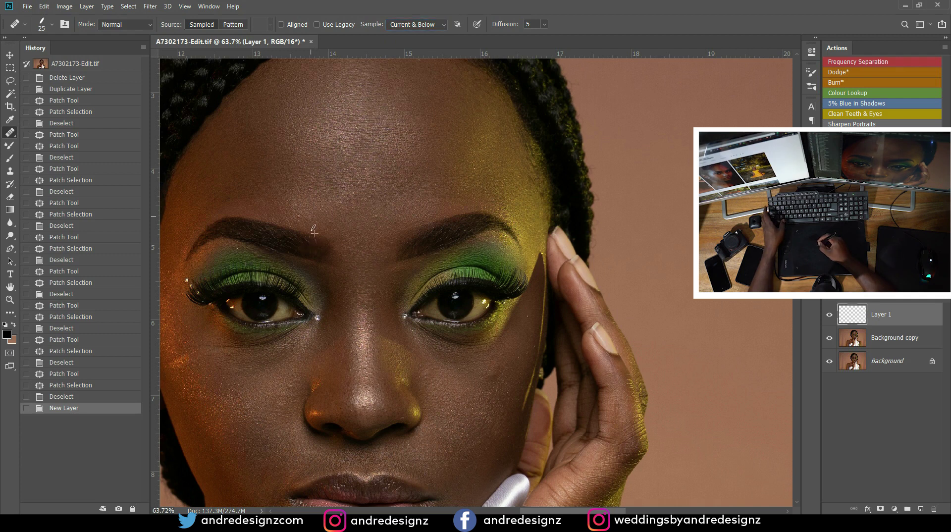
left_click(313, 230)
left_click(298, 213)
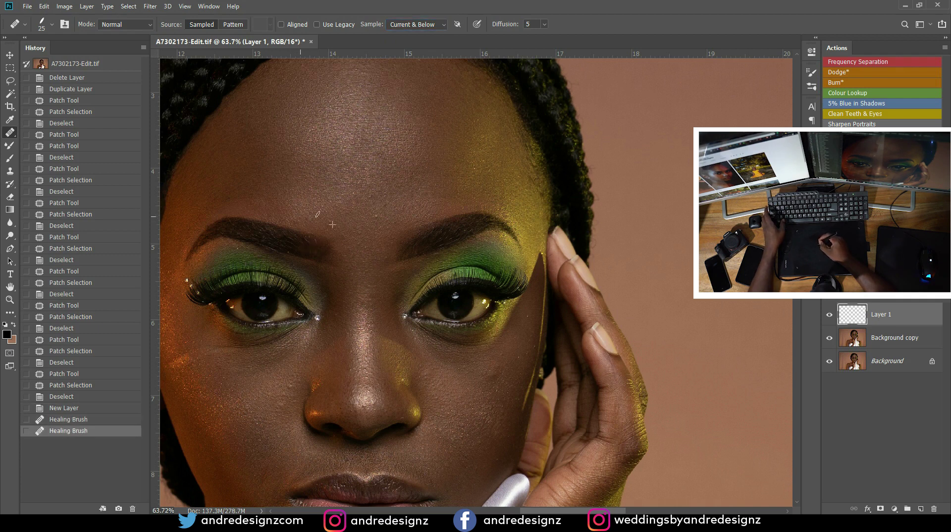
left_click(327, 215)
left_click(352, 242)
left_click(374, 231)
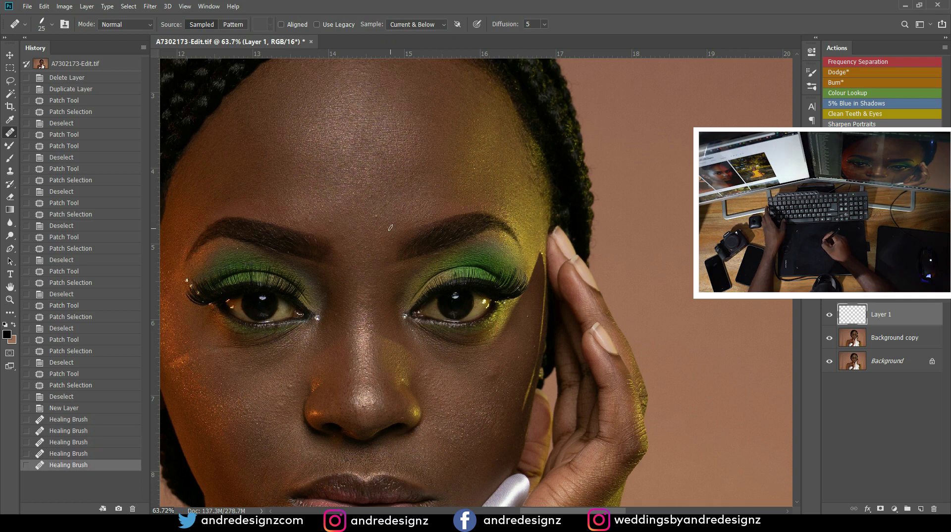
left_click(379, 219)
left_click(377, 216)
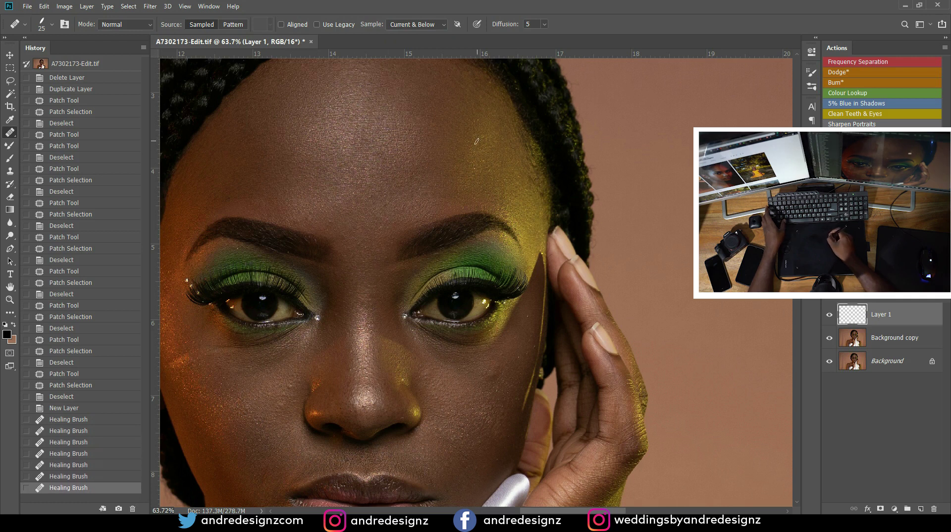
left_click(477, 164)
left_click(474, 137)
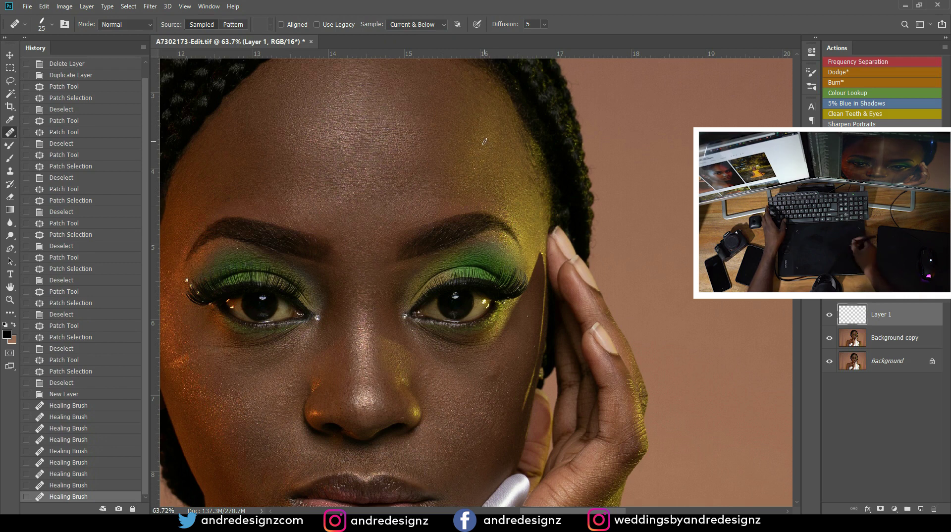
Step: Compare the skin with Layer 1 shown and hidden, and delete Layer 1
left_click(830, 316)
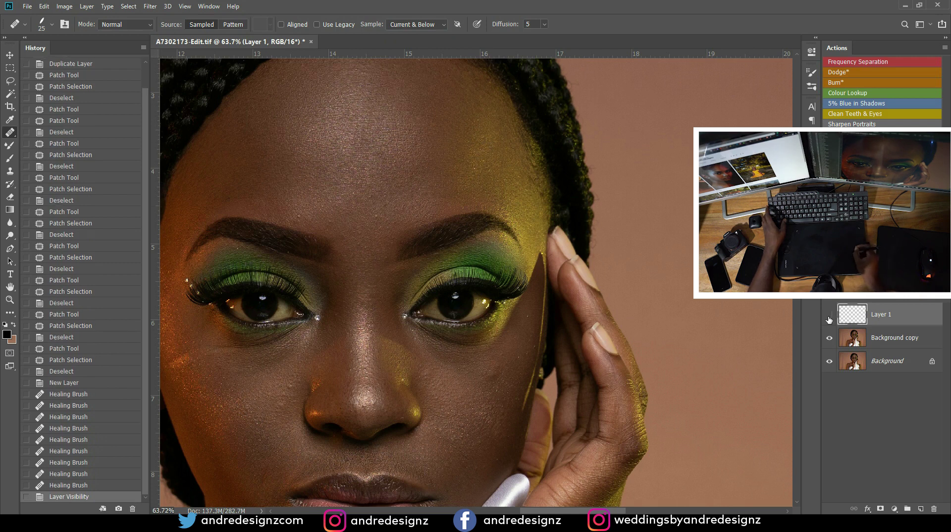
left_click(830, 317)
left_click(830, 318)
left_click(830, 317)
left_click(830, 317)
left_click(829, 318)
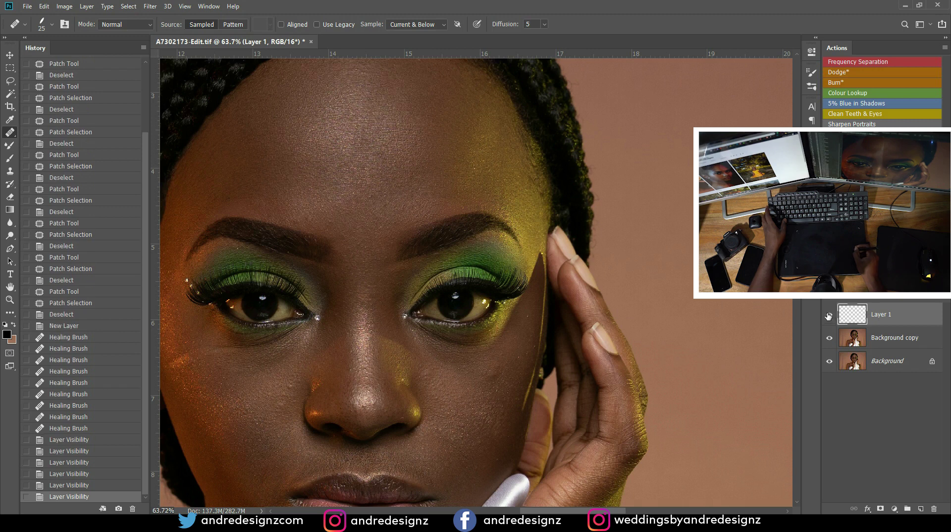
left_click(829, 316)
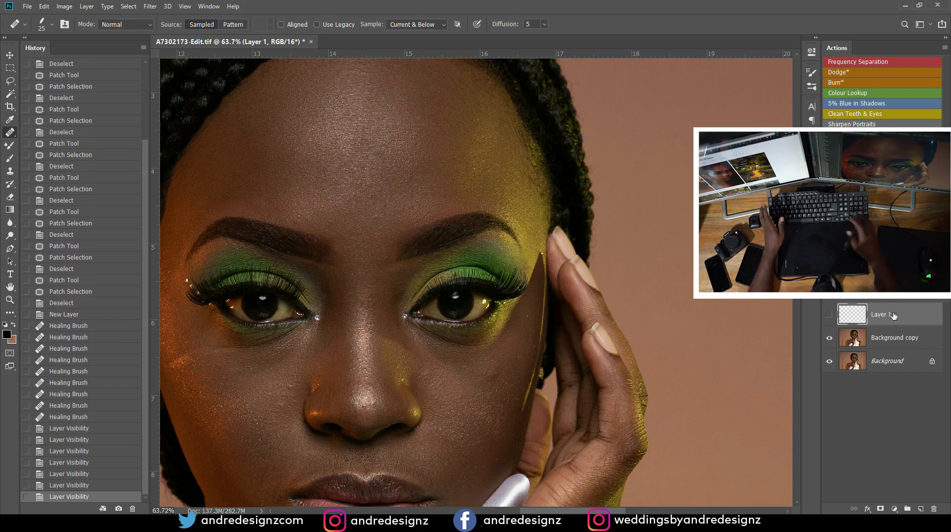
key("Delete")
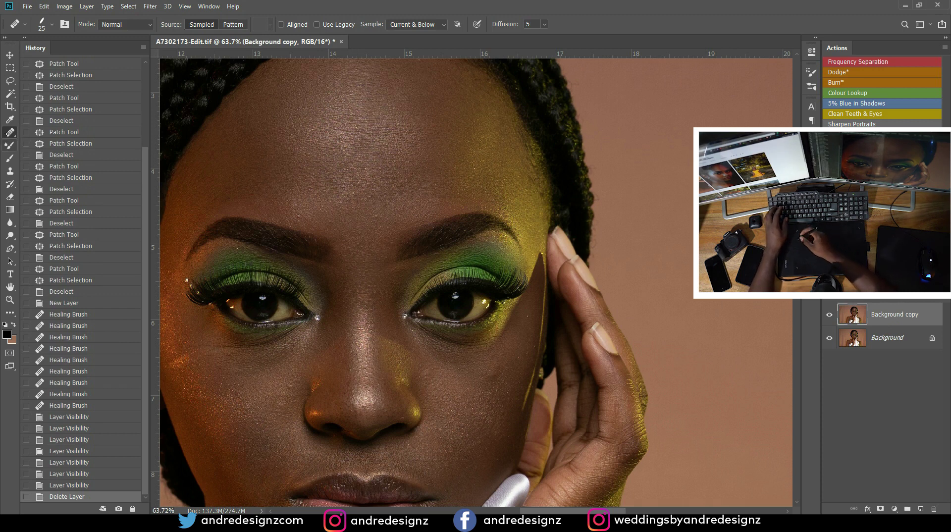
Step: Patch the remaining blemishes above and between the eyebrows on Background copy with the Patch tool
right_click(10, 132)
left_click(55, 148)
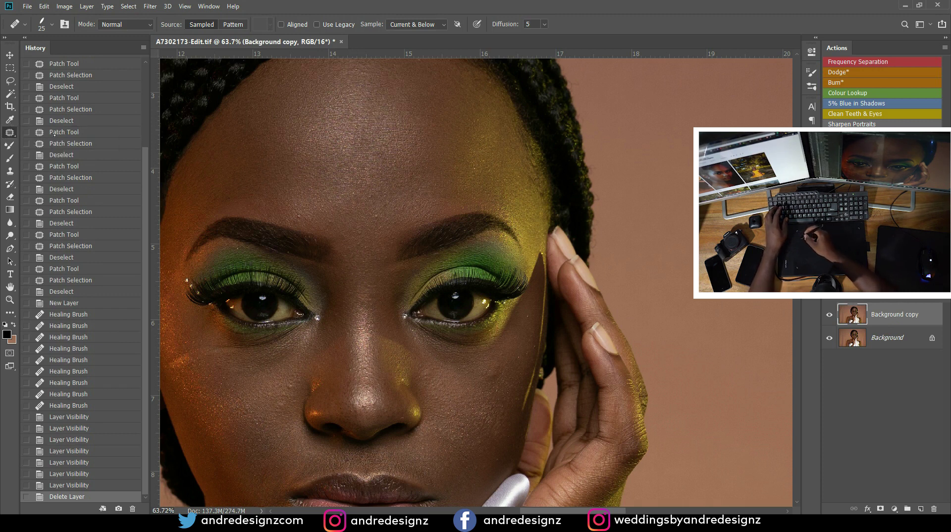
mouse_move(297, 215)
left_mouse_down()
mouse_move(334, 222)
mouse_move(357, 236)
mouse_move(380, 214)
left_mouse_up()
key("ctrl+d")
key("ctrl+d")
key("ctrl+d")
mouse_move(377, 217)
left_mouse_down()
mouse_move(372, 195)
mouse_move(355, 203)
left_mouse_up()
key("ctrl+d")
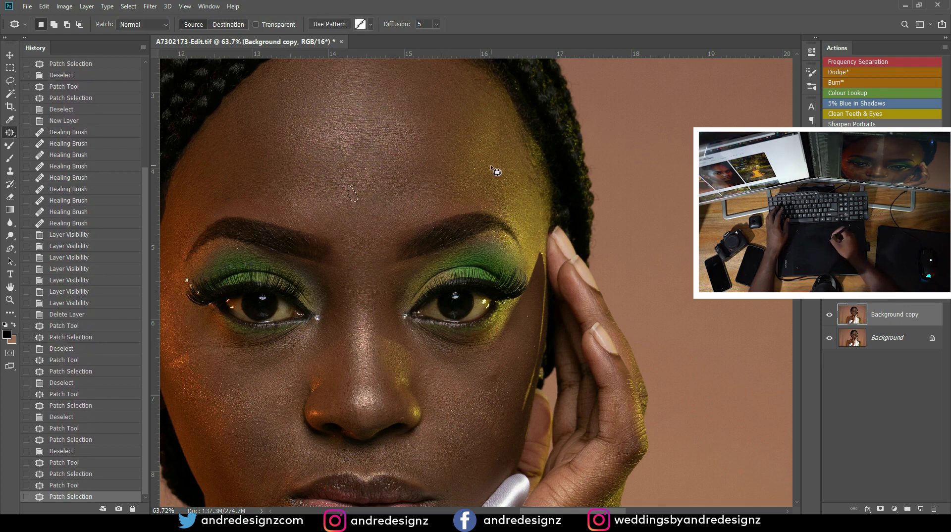
Step: Patch the blemishes on the yellow-lit side of the forehead
left_click_drag(494, 171, 495, 178)
mouse_move(494, 176)
left_mouse_down()
mouse_move(479, 176)
mouse_move(485, 164)
left_mouse_up()
left_click_drag(484, 162, 519, 212)
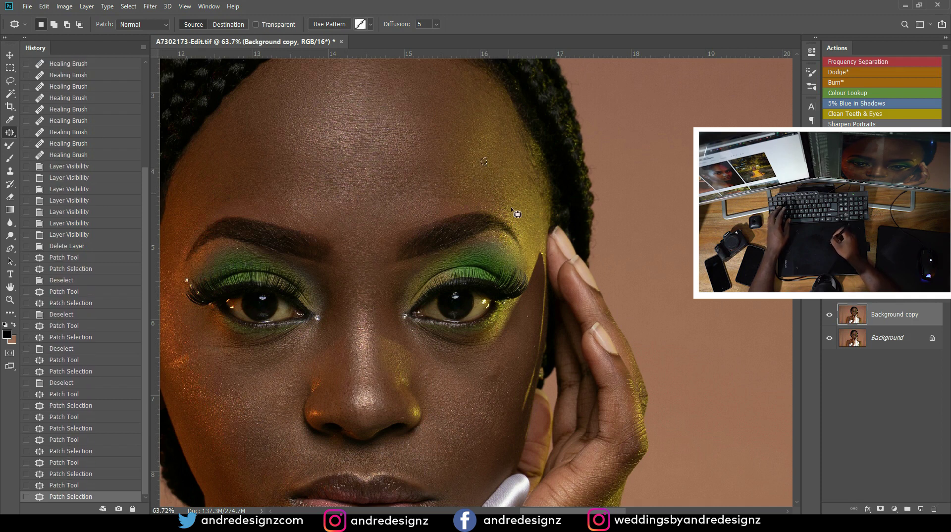
key("ctrl+d")
left_click_drag(474, 119, 489, 135)
key("ctrl+d")
key("ctrl+d")
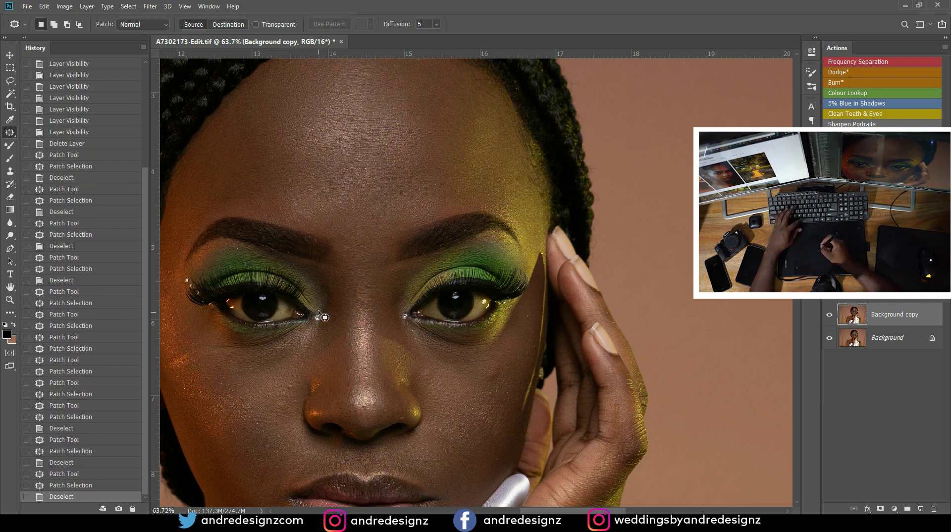
Step: Patch the blemishes on the nose and on the cheek below the eye on the orange-lit side
left_click_drag(321, 308, 365, 141)
left_click_drag(382, 215, 384, 182)
mouse_move(329, 204)
left_mouse_down()
mouse_move(340, 216)
mouse_move(325, 227)
mouse_move(349, 226)
left_mouse_up()
key("ctrl+d")
key("ctrl+d")
left_click_drag(291, 186, 297, 195)
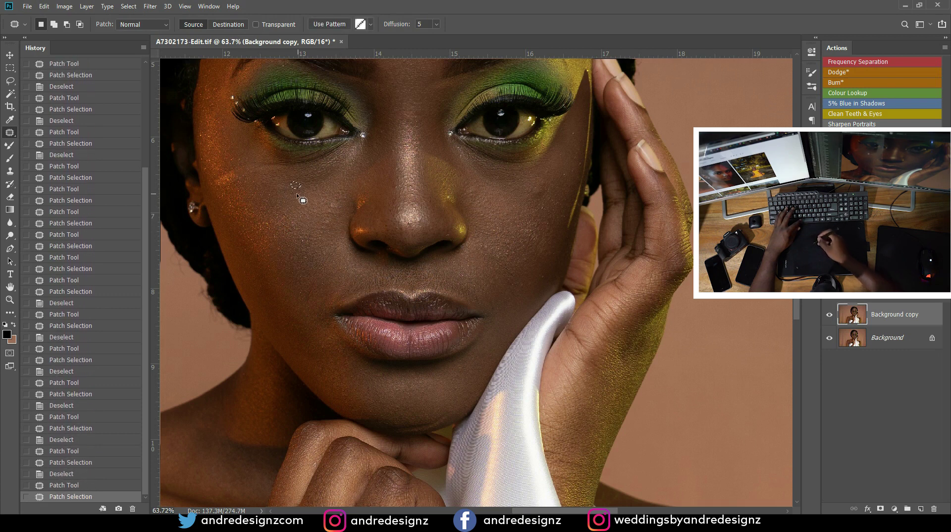
key("ctrl+d")
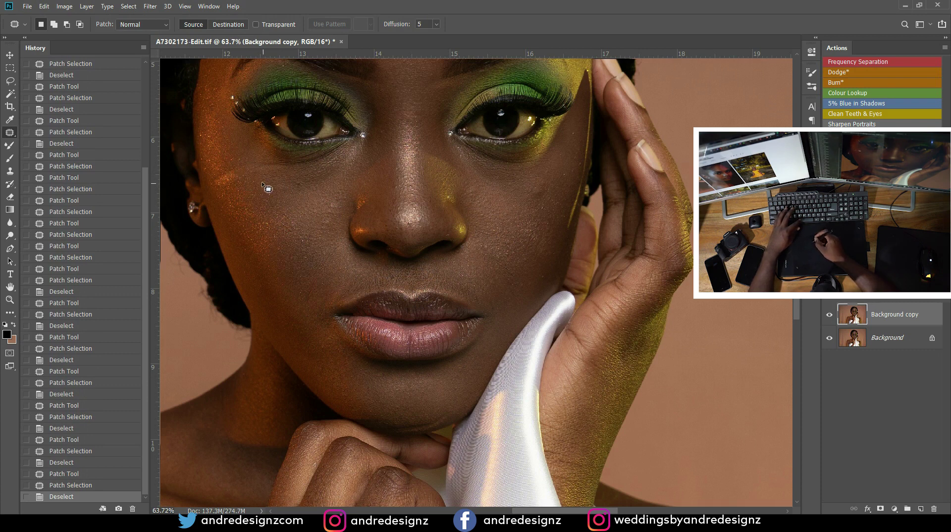
Step: Patch the blemishes and bright specks along the outer part of the orange-lit cheek
mouse_move(242, 177)
left_mouse_down()
mouse_move(214, 170)
mouse_move(234, 195)
mouse_move(252, 200)
left_mouse_up()
key("ctrl+d")
mouse_move(229, 167)
left_mouse_down()
mouse_move(237, 181)
mouse_move(225, 158)
mouse_move(219, 173)
mouse_move(235, 185)
mouse_move(216, 182)
mouse_move(230, 185)
mouse_move(218, 185)
mouse_move(224, 198)
mouse_move(231, 183)
mouse_move(251, 212)
mouse_move(329, 214)
left_mouse_up()
key("ctrl+d")
key("ctrl+d")
key("ctrl+d")
key("ctrl+d")
key("ctrl+d")
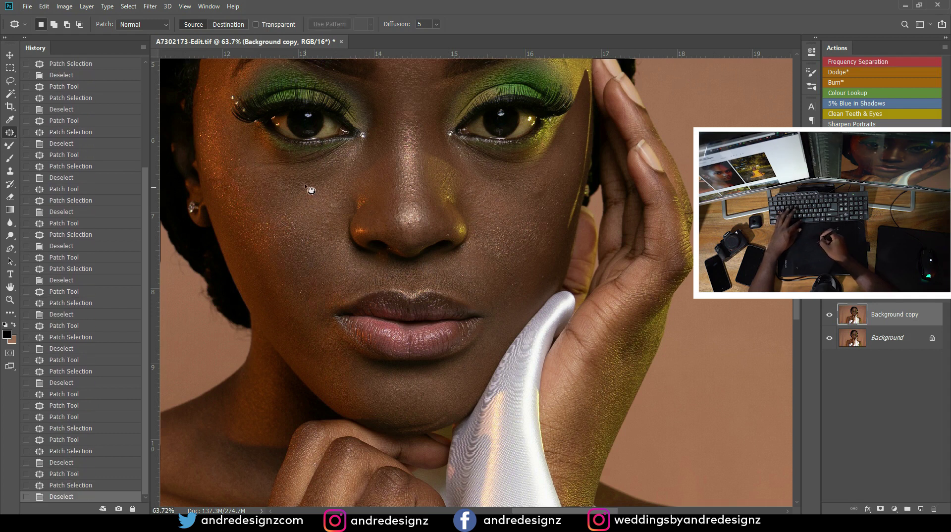
left_click_drag(215, 185, 229, 204)
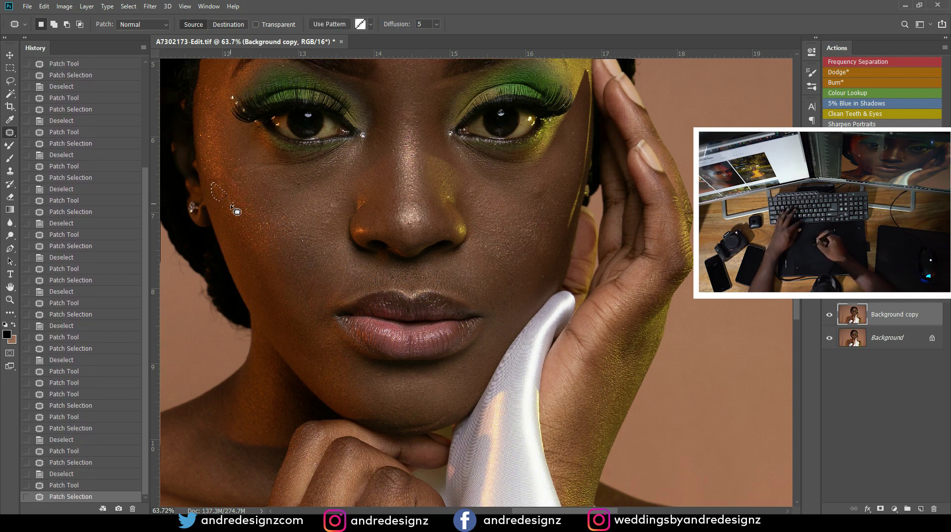
key("ctrl+d")
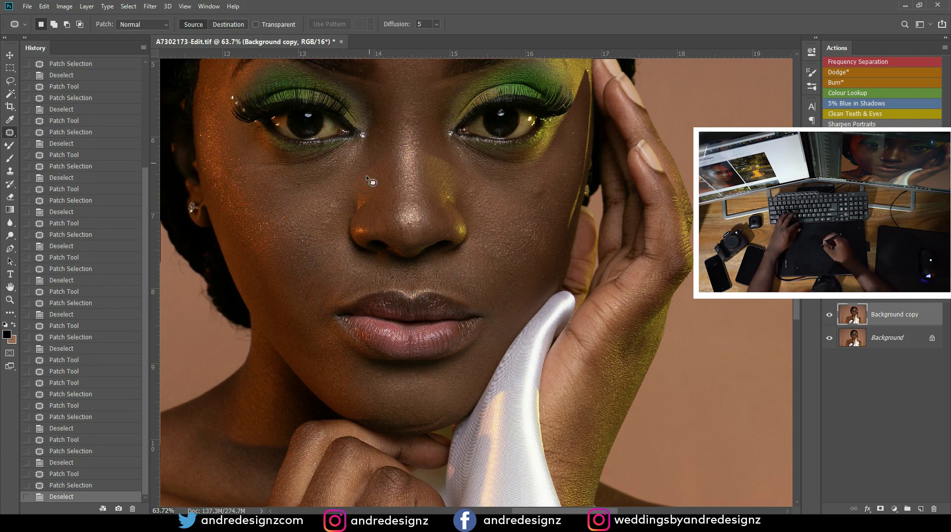
Step: Patch the blemishes on the yellow-lit cheek between the eye and the raised hand
left_click_drag(465, 212, 380, 281)
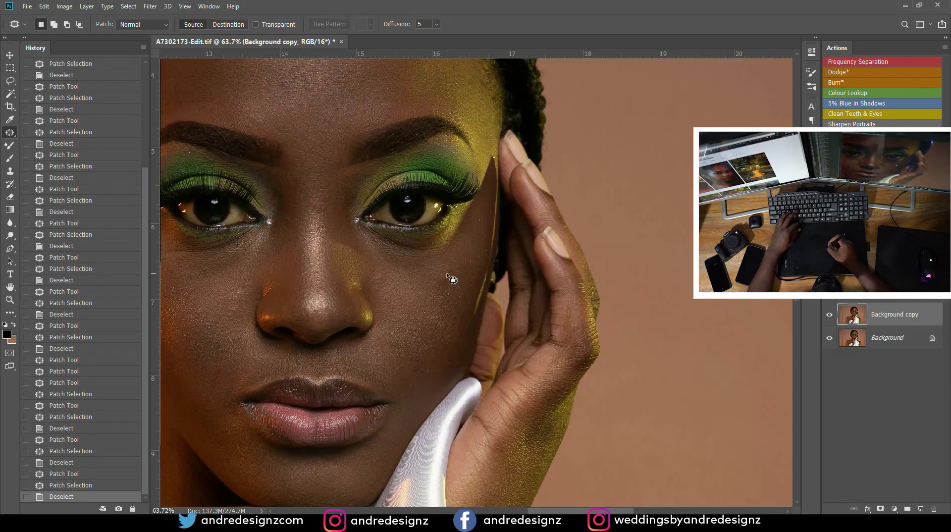
left_click_drag(456, 279, 447, 292)
key("ctrl+d")
key("ctrl+d")
mouse_move(460, 268)
left_mouse_down()
mouse_move(491, 229)
mouse_move(484, 217)
left_mouse_up()
mouse_move(483, 221)
left_mouse_down()
mouse_move(481, 249)
mouse_move(469, 259)
mouse_move(481, 253)
left_mouse_up()
key("ctrl+d")
left_click_drag(481, 254, 475, 266)
Step: Patch the blemishes above the upper lip and on the lower cheek beside the tip of the white cloth
left_click(393, 282)
left_click_drag(310, 269, 371, 217)
left_click_drag(370, 254, 378, 242)
key("ctrl+d")
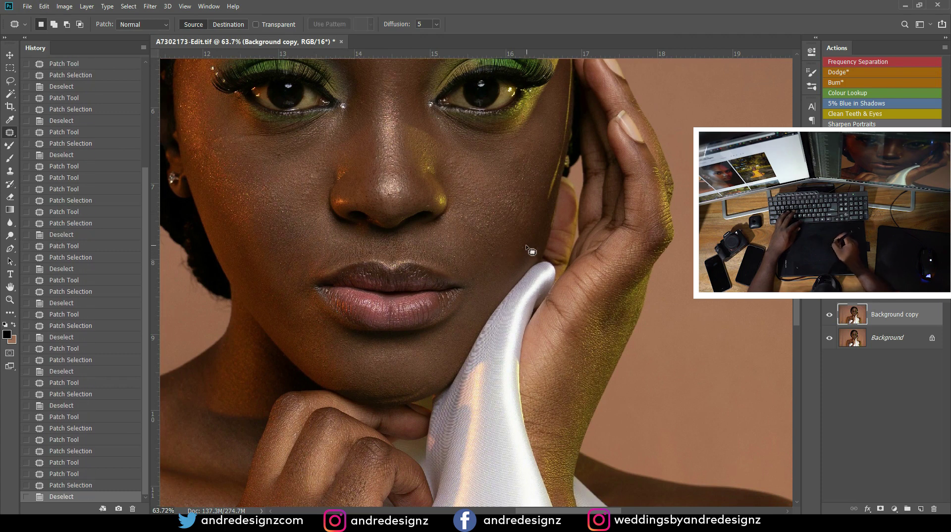
left_click_drag(534, 257, 526, 254)
left_click_drag(524, 254, 495, 276)
key("ctrl+d")
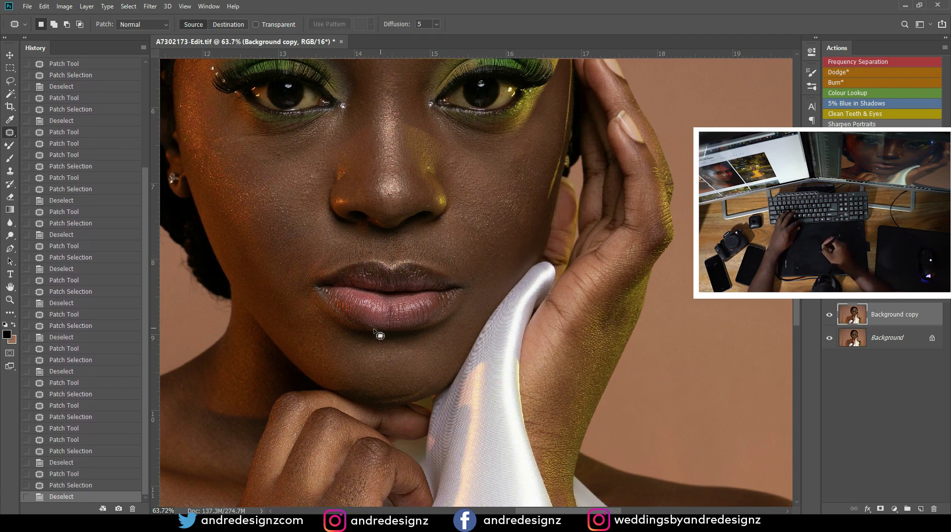
Step: Patch the blemishes under the eye on the orange-lit side and beside the nose bridge
mouse_move(276, 152)
left_mouse_down()
mouse_move(325, 186)
mouse_move(314, 196)
mouse_move(310, 184)
mouse_move(371, 108)
mouse_move(371, 119)
left_mouse_up()
key("ctrl+d")
key("ctrl+d")
key("ctrl+d")
key("ctrl+d")
Step: Try to patch the bright specks on the nose tip, and step back in the history to before that patch
left_click_drag(392, 192, 400, 192)
key("ctrl+d")
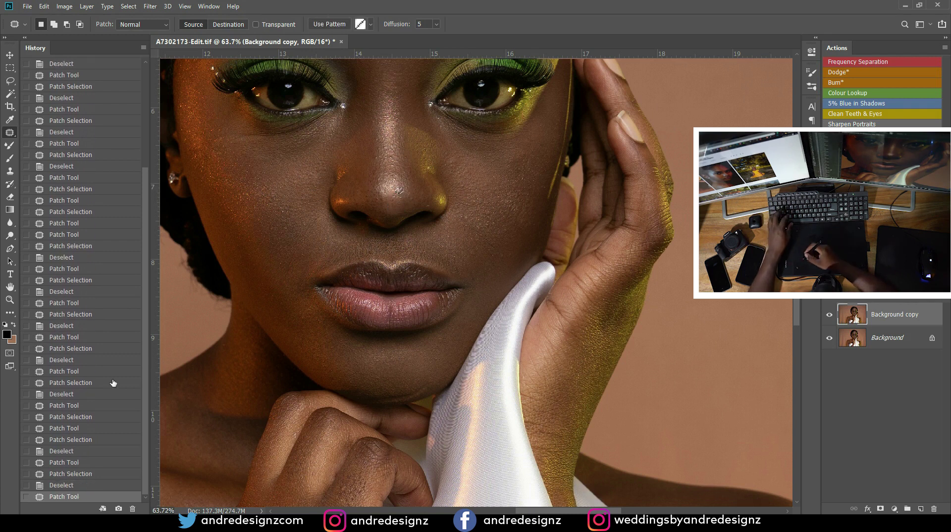
left_click(88, 476)
left_click(95, 463)
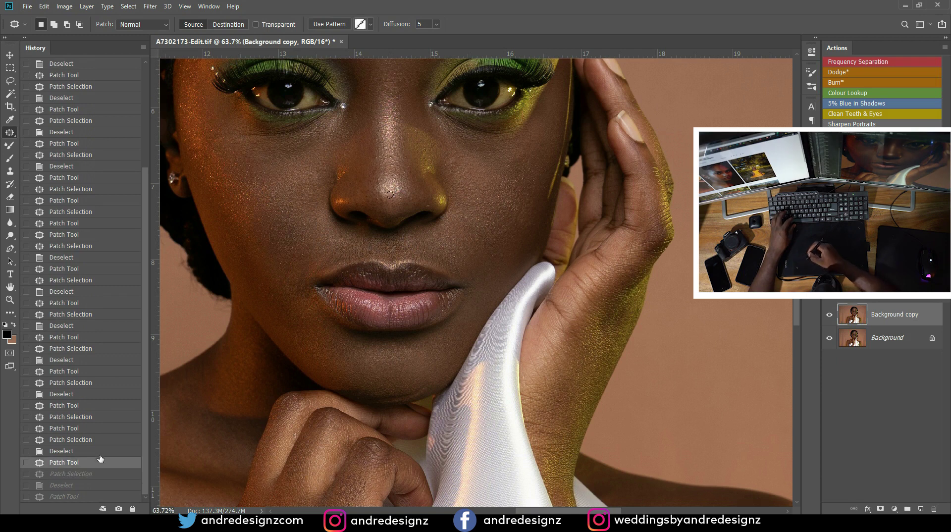
key("ctrl+d")
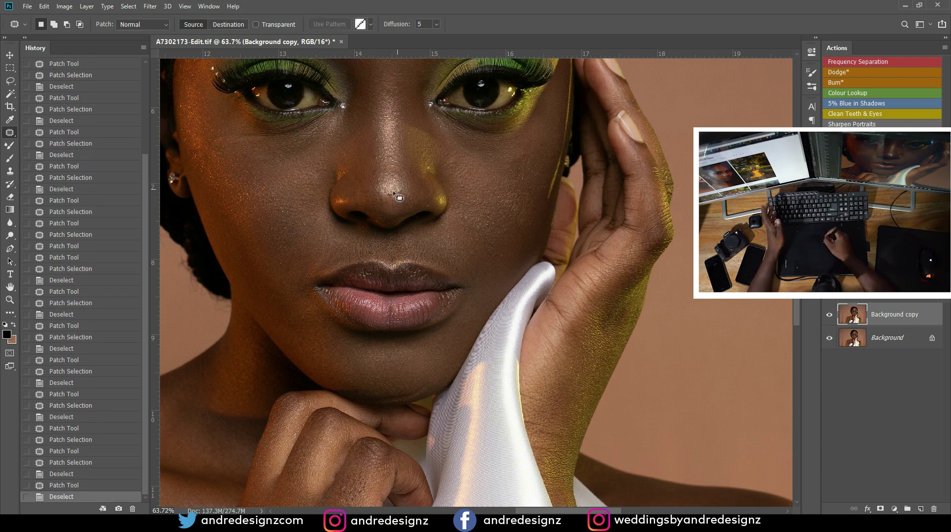
Step: Patch the bright specks on the nose tip, undoing and redoing the patch where needed
left_click_drag(386, 193, 396, 189)
key("ctrl+d")
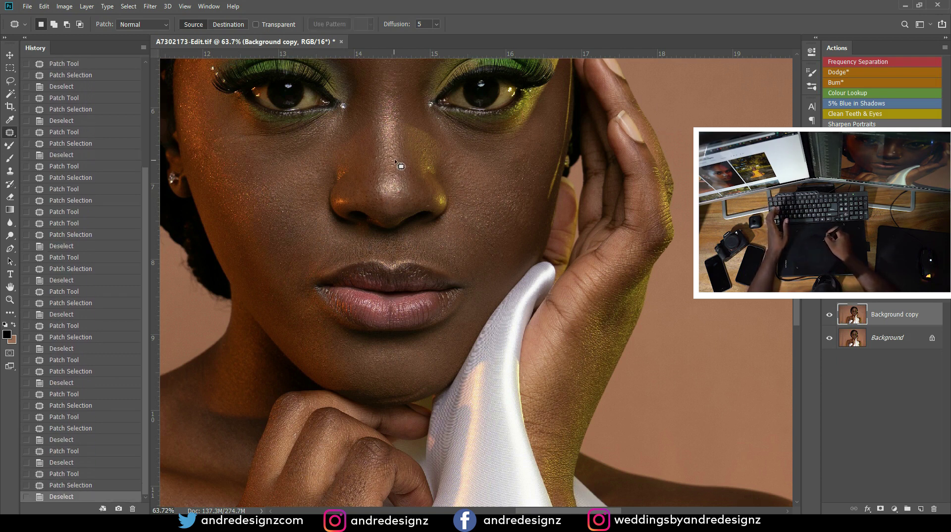
key("ctrl+alt+z")
key("ctrl+alt+z")
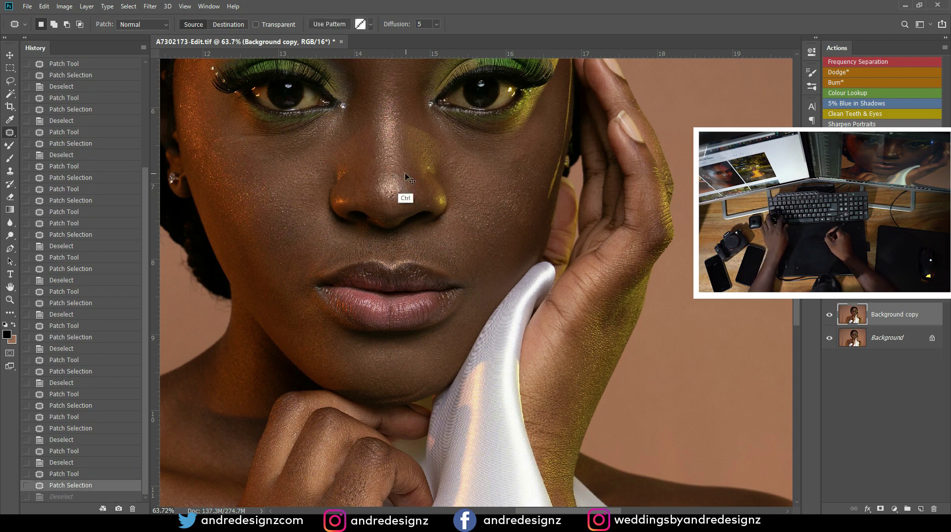
key("ctrl+d")
left_click_drag(387, 194, 398, 202)
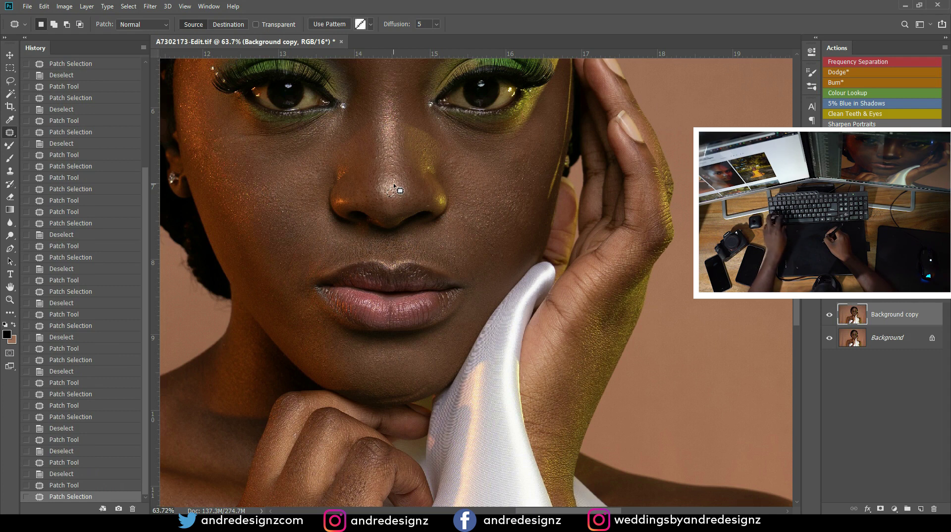
key("ctrl+alt+z")
key("ctrl+alt+z")
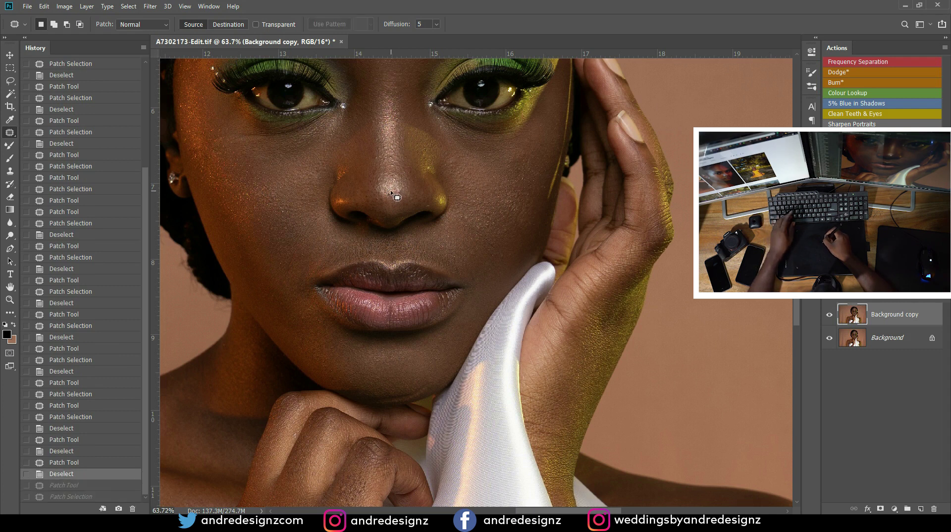
left_click_drag(399, 199, 401, 185)
key("ctrl+d")
Step: Patch the small blemishes on the upper nose bridge between the eyes
left_click_drag(373, 143, 381, 141)
key("ctrl+d")
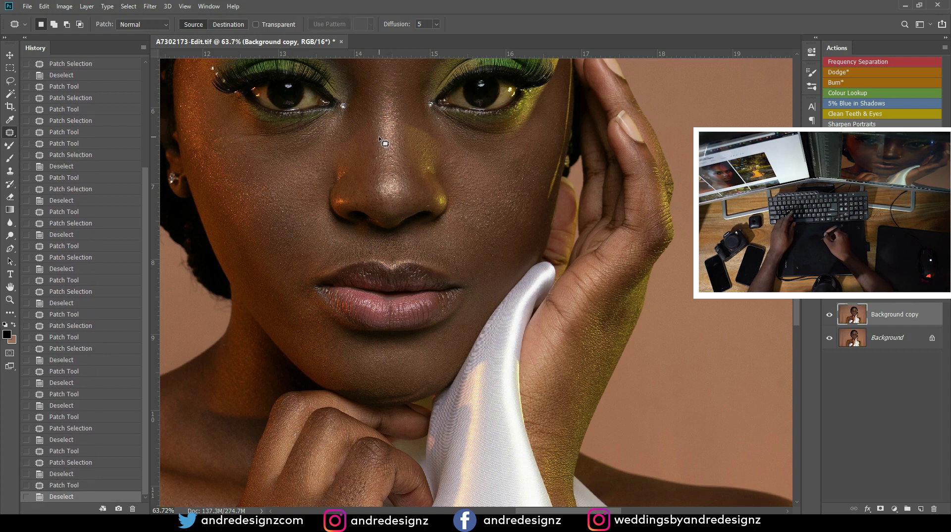
left_click_drag(382, 142, 381, 150)
key("ctrl+d")
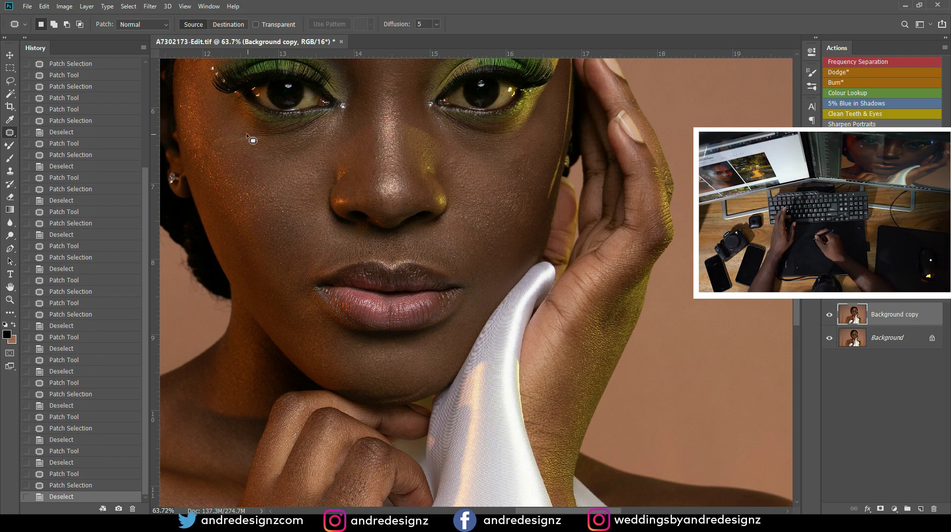
Step: Patch the blemishes on the orange-lit cheek from beneath the eye down to the corner of the mouth
mouse_move(270, 140)
left_mouse_down()
mouse_move(247, 134)
mouse_move(239, 146)
left_mouse_up()
key("ctrl+d")
mouse_move(235, 144)
left_mouse_down()
mouse_move(237, 156)
mouse_move(252, 140)
mouse_move(272, 161)
mouse_move(264, 151)
left_mouse_up()
key("ctrl+d")
key("ctrl+d")
left_click_drag(265, 158, 288, 212)
key("ctrl+d")
left_click_drag(285, 213, 303, 228)
key("ctrl+d")
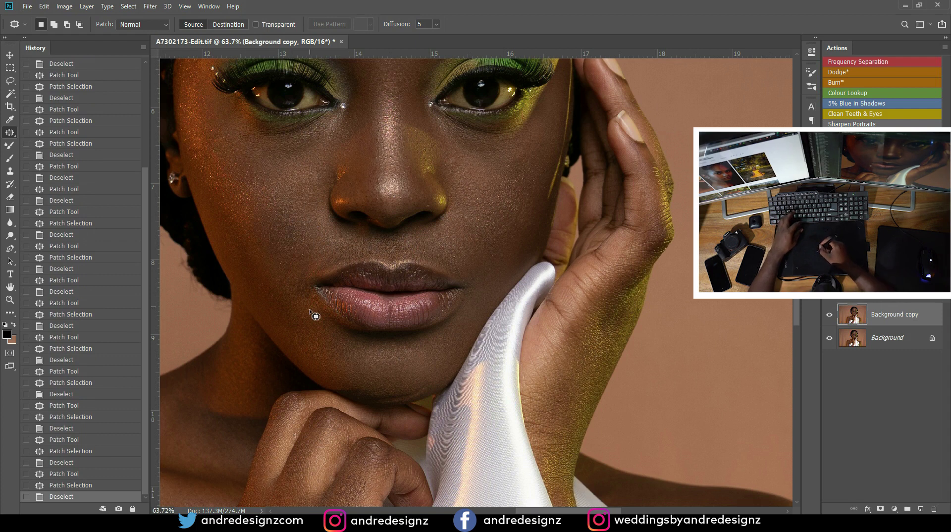
left_click_drag(299, 320, 314, 325)
key("ctrl+d")
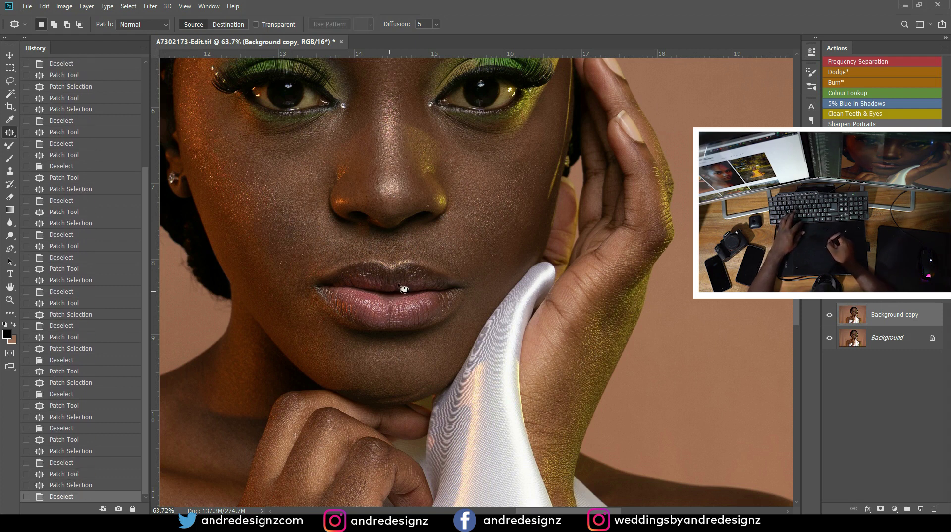
Step: Patch the blemishes around the chin and the hand beneath it
left_click_drag(448, 213, 381, 108)
left_click_drag(344, 230, 380, 172)
key("ctrl+r")
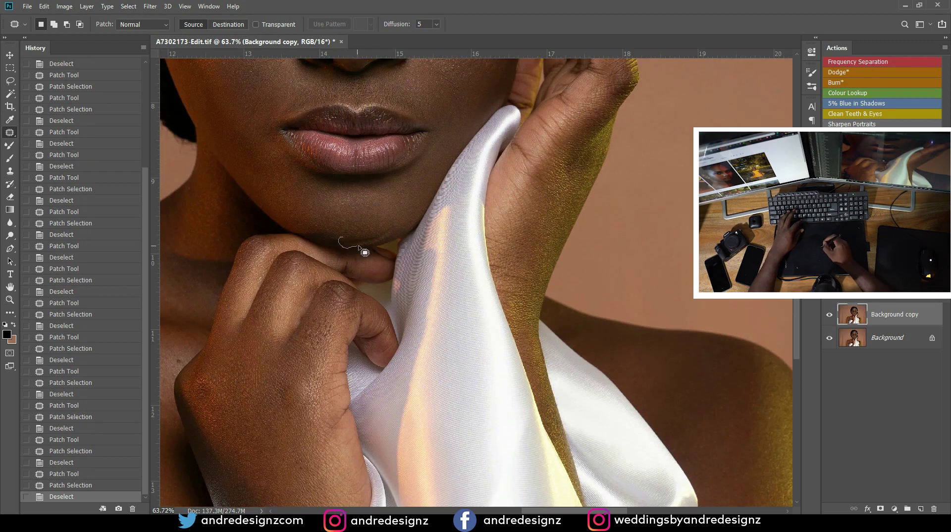
mouse_move(394, 231)
left_mouse_down()
mouse_move(355, 237)
mouse_move(391, 233)
mouse_move(398, 221)
left_mouse_up()
key("ctrl+d")
key("ctrl+d")
key("ctrl+d")
left_click_drag(426, 132, 398, 288)
mouse_move(323, 390)
left_mouse_down()
mouse_move(378, 353)
mouse_move(360, 380)
mouse_move(331, 392)
mouse_move(366, 380)
left_mouse_up()
key("ctrl+d")
key("ctrl+d")
key("ctrl+d")
Step: Patch the blemishes on the bent arm beside the white cloth
mouse_move(383, 195)
left_mouse_down()
mouse_move(441, 268)
mouse_move(425, 410)
left_mouse_up()
left_click_drag(318, 459, 455, 205)
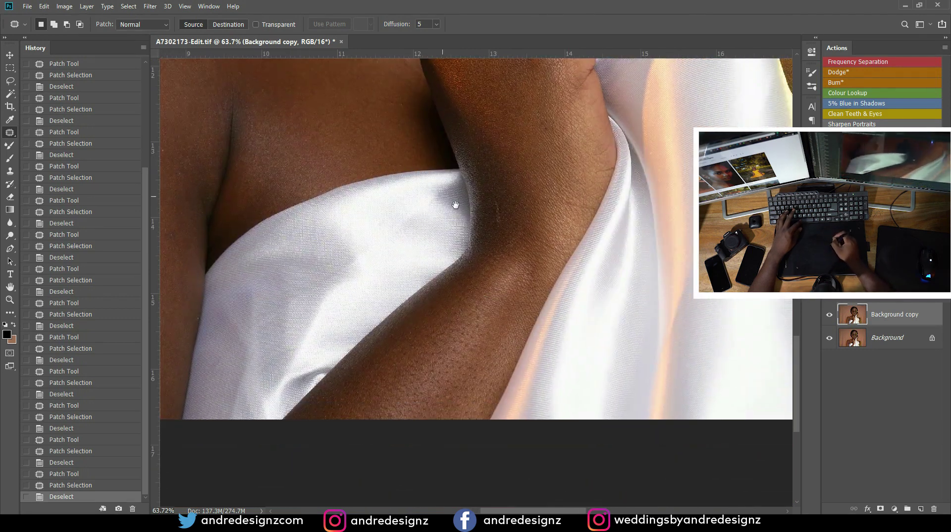
mouse_move(498, 230)
left_mouse_down()
mouse_move(487, 214)
mouse_move(510, 196)
left_mouse_up()
key("ctrl+d")
key("ctrl+d")
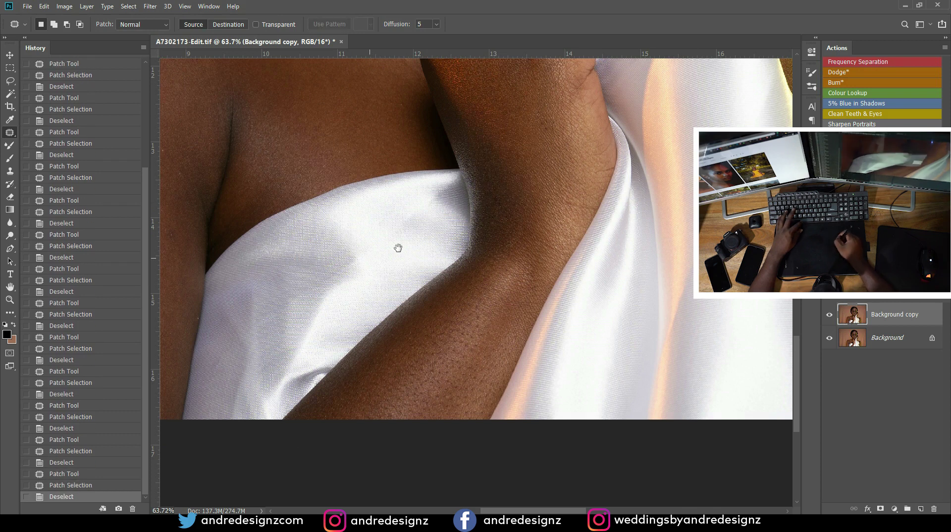
Step: Patch the spots on the orange-lit upper arm near the armpit
left_click_drag(399, 248, 585, 229)
left_click_drag(416, 263, 390, 310)
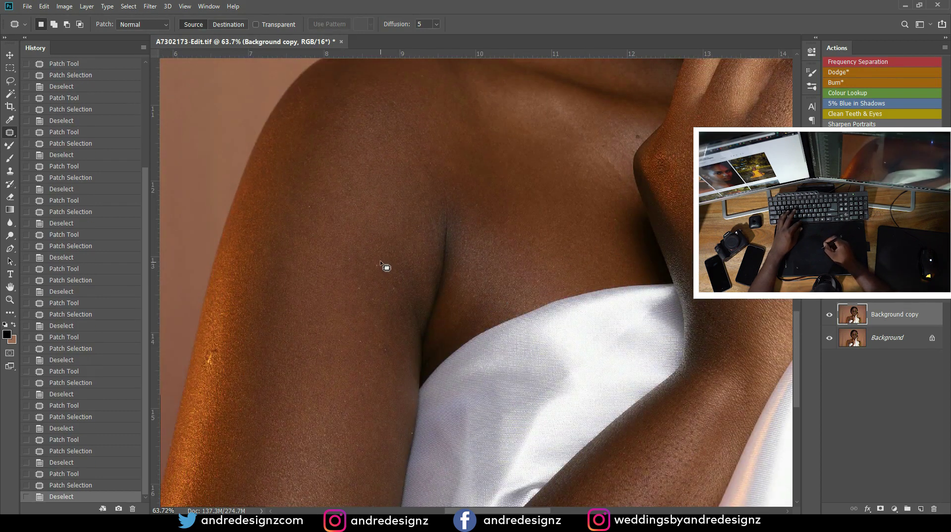
left_click_drag(382, 270, 396, 284)
mouse_move(395, 289)
left_mouse_down()
mouse_move(394, 302)
mouse_move(378, 299)
mouse_move(390, 352)
left_mouse_up()
left_click_drag(388, 353, 392, 368)
key("ctrl+d")
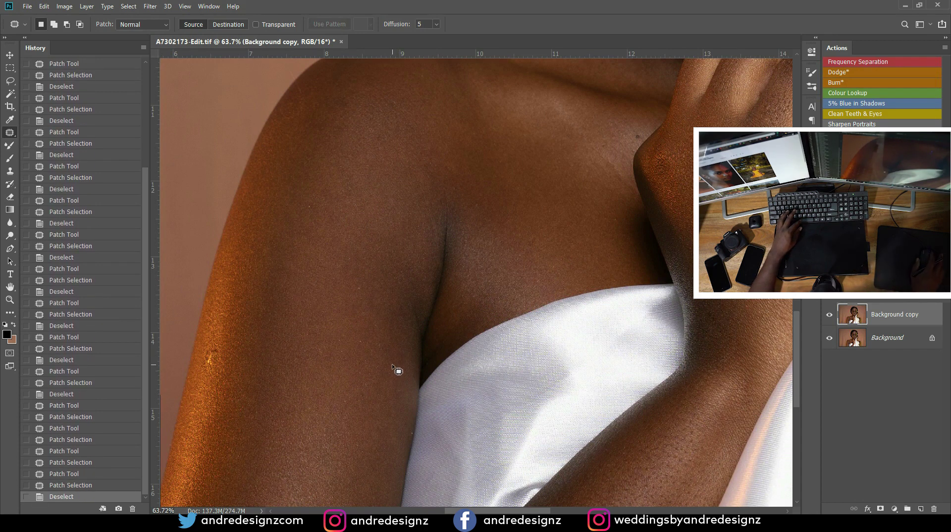
Step: Examine the whole portrait, the yellow-lit shoulder and the face for remaining blemishes
scroll(382, 327, "down", 3)
scroll(384, 313, "down", 2)
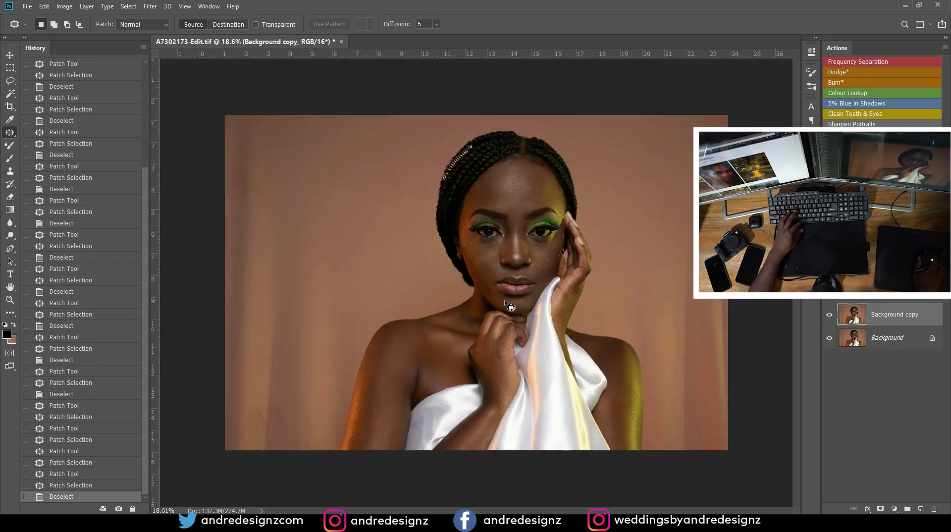
scroll(446, 223, "up", 2)
left_click_drag(438, 218, 438, 164)
scroll(526, 280, "up", 5)
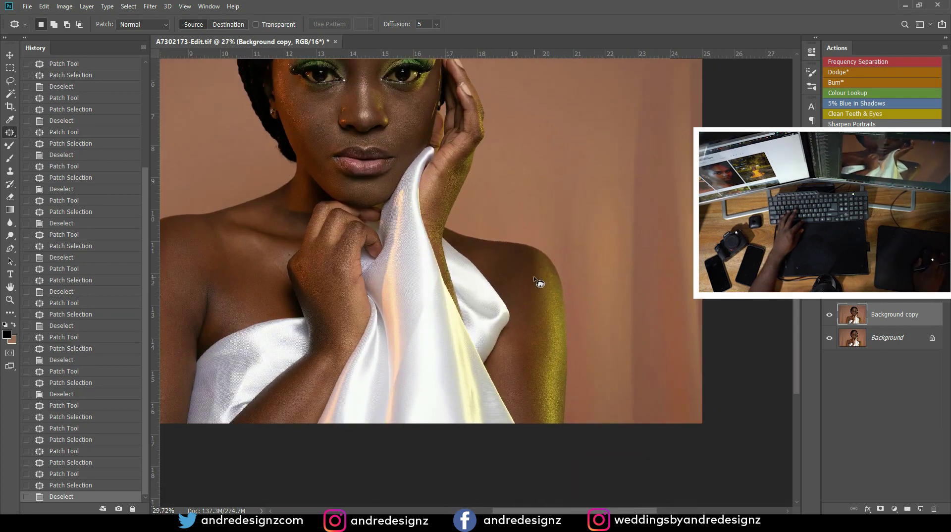
scroll(526, 280, "down", 6)
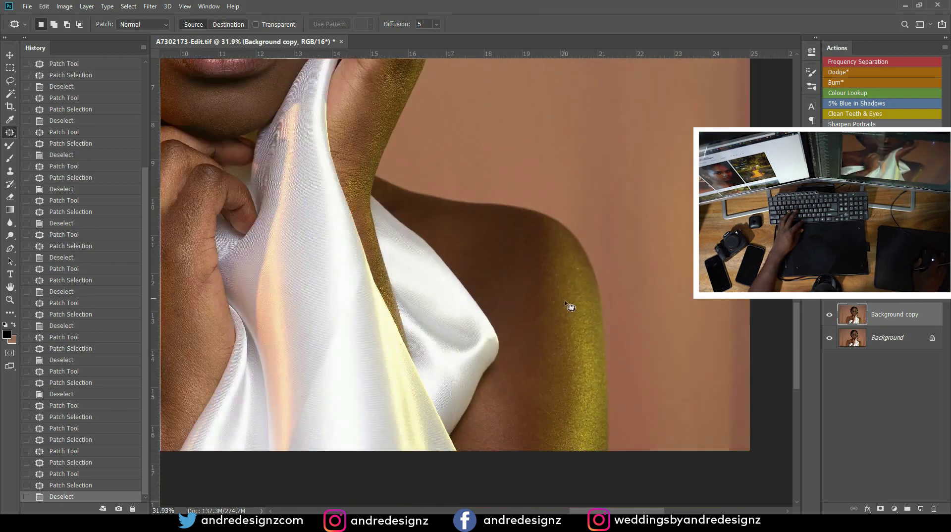
scroll(533, 254, "up", 3)
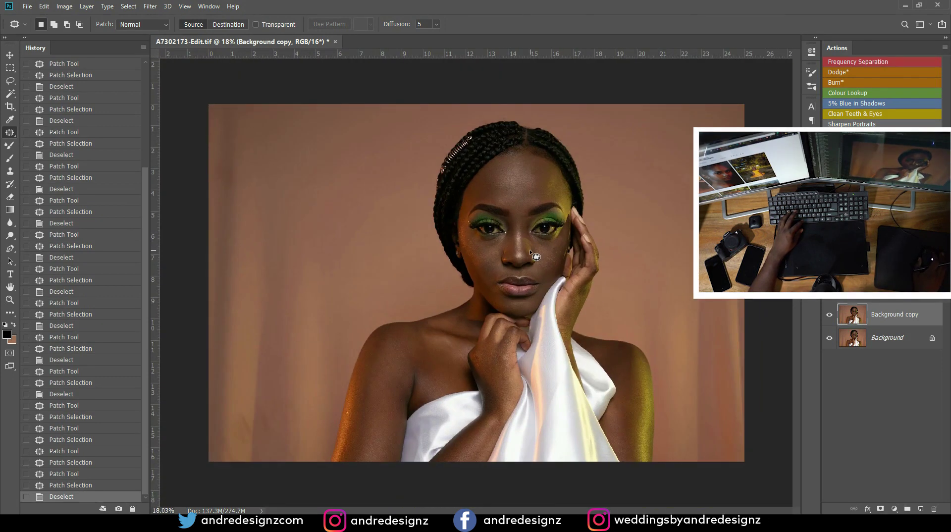
scroll(587, 261, "up", 3)
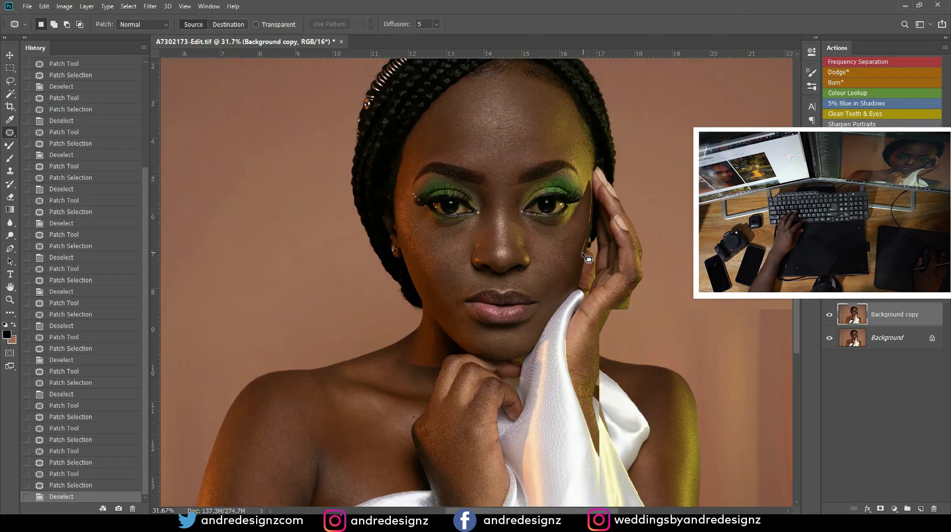
scroll(588, 259, "down", 3)
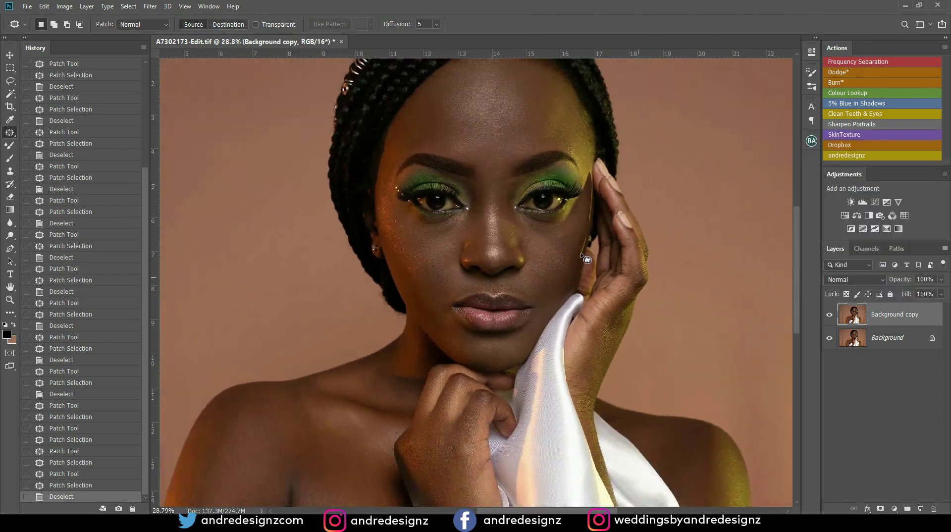
Step: Run the Frequency Separation action with a Gaussian Blur radius of 6.4 pixels
left_click(871, 61)
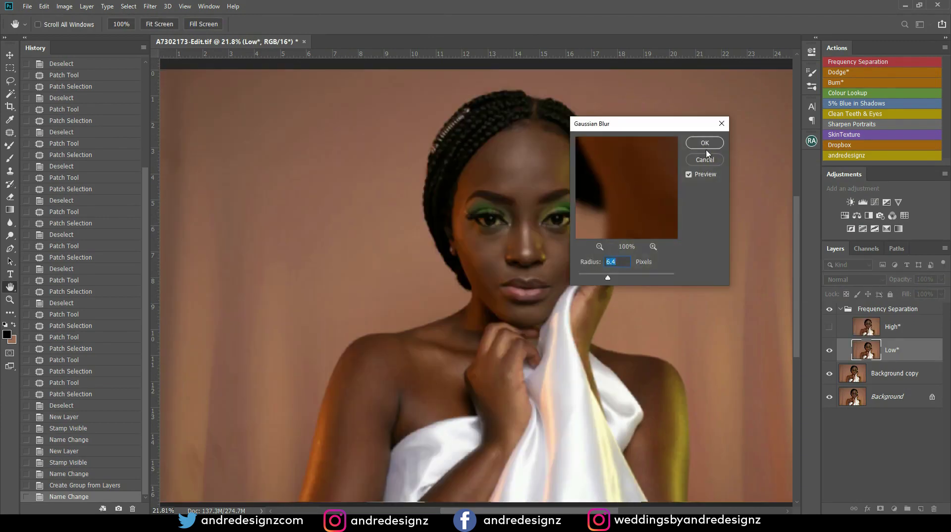
left_click(704, 143)
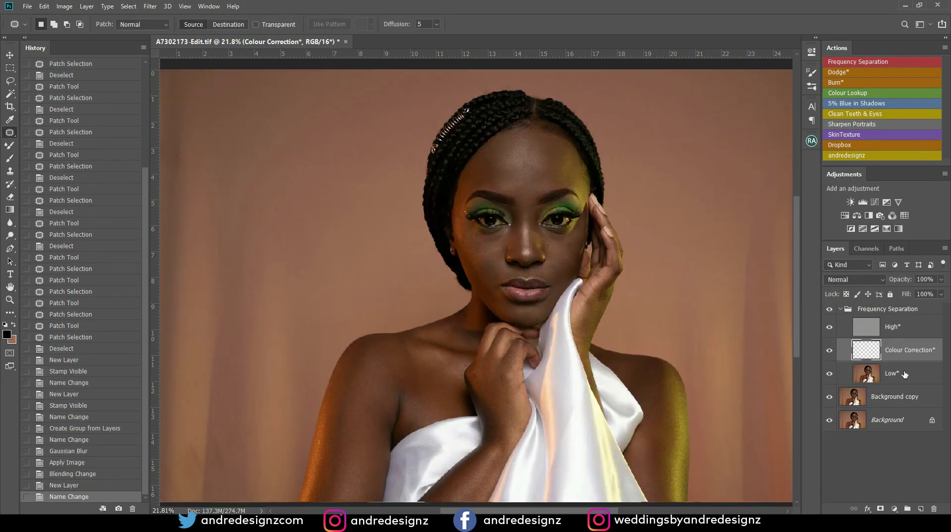
Step: Select the Low* layer and ready the Mixer Brush with a clean brush at 2% wet
left_click(905, 374)
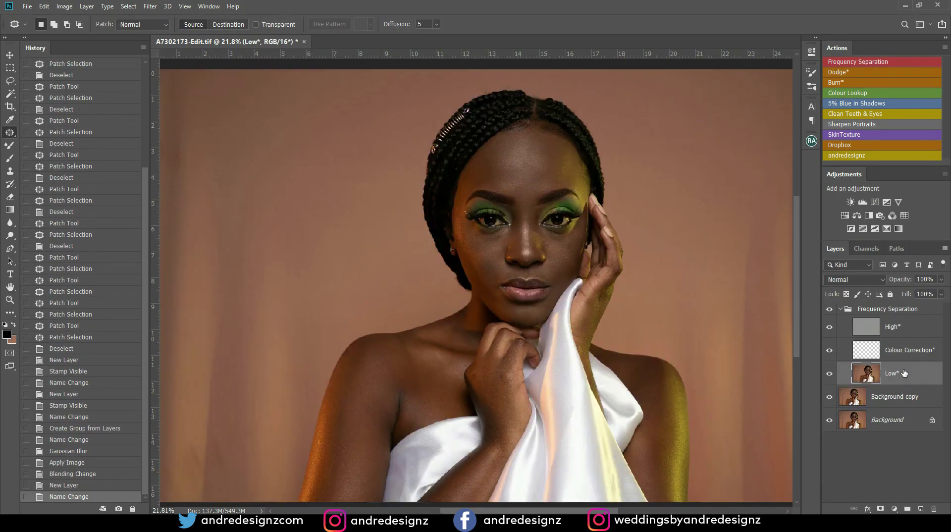
key("b")
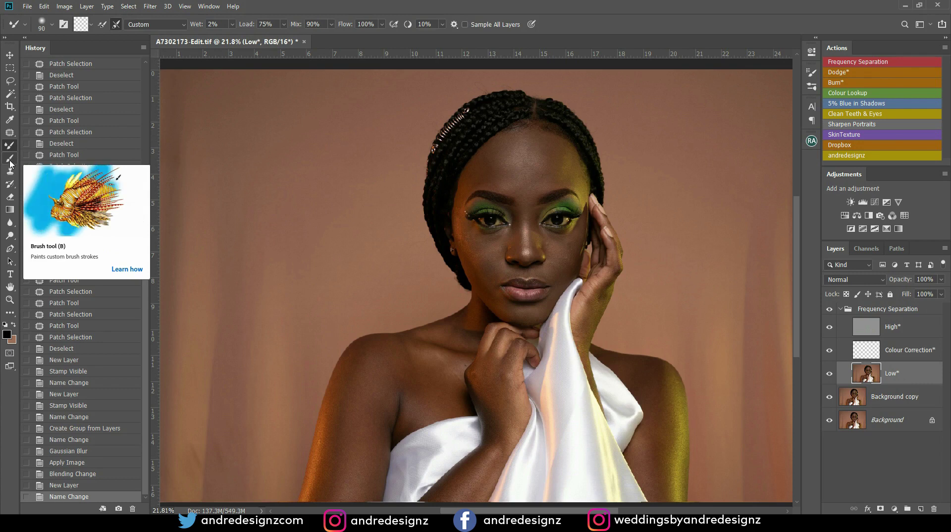
left_click(91, 24)
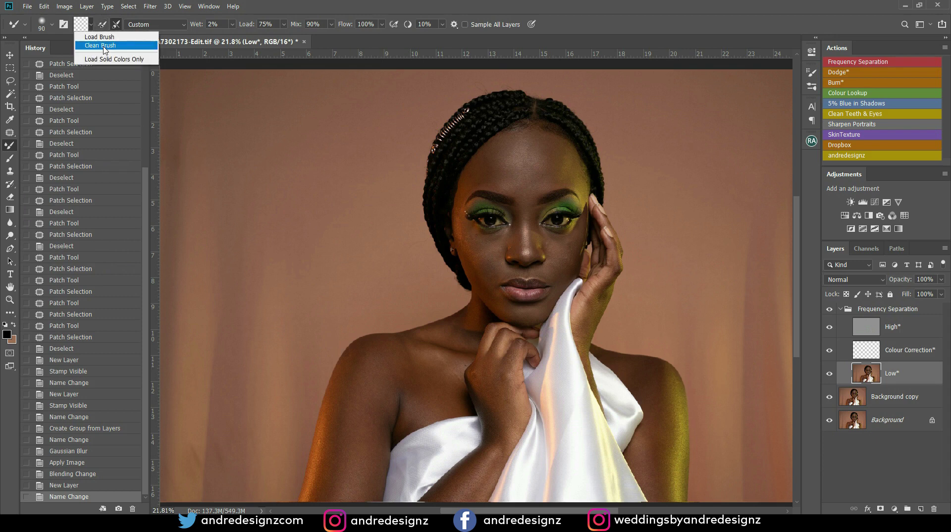
left_click(217, 26)
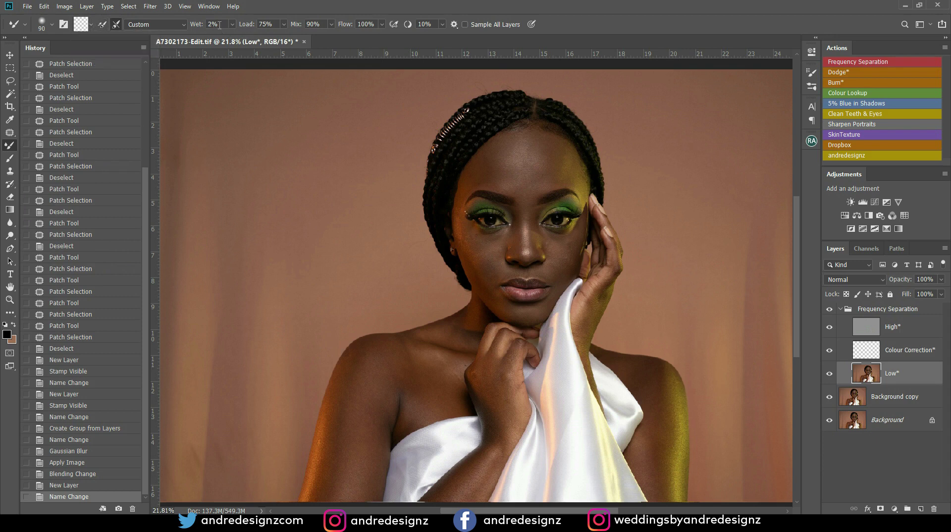
Step: Smooth the forehead tones down to between the eyebrows on the Low* layer with the Mixer Brush
left_click_drag(523, 160, 529, 142)
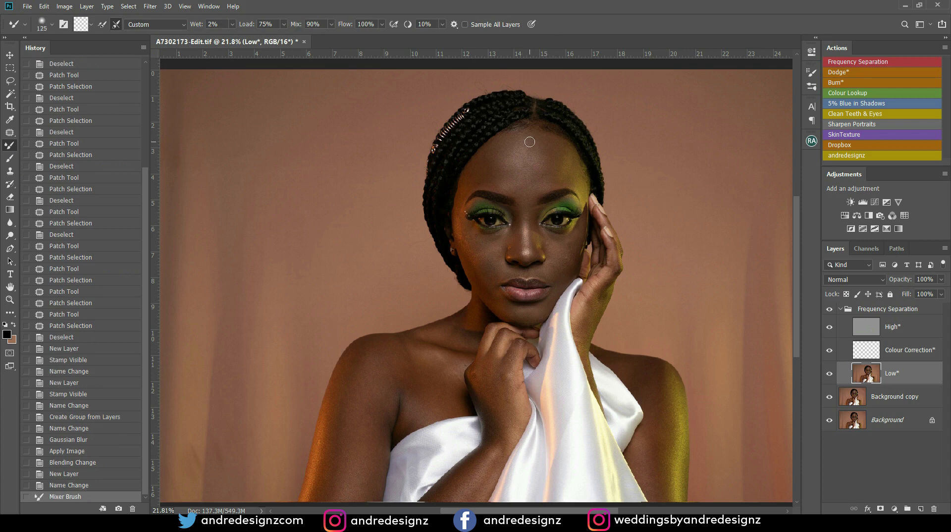
left_click_drag(532, 170, 368, 186)
scroll(368, 185, "up", 3)
scroll(322, 198, "up", 1)
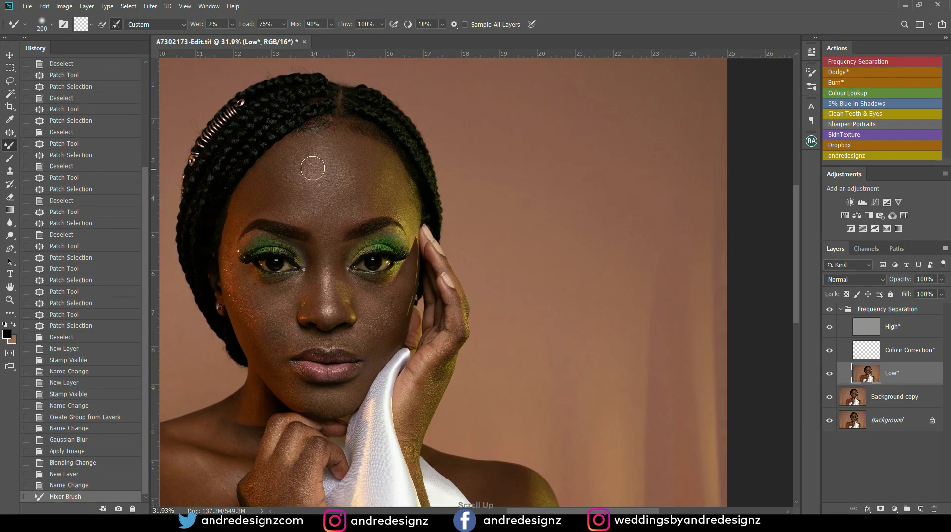
mouse_move(277, 192)
left_mouse_down()
mouse_move(308, 176)
mouse_move(272, 206)
mouse_move(300, 153)
mouse_move(244, 218)
mouse_move(295, 171)
left_mouse_up()
mouse_move(297, 168)
left_mouse_down()
mouse_move(352, 158)
mouse_move(401, 204)
mouse_move(402, 181)
mouse_move(400, 197)
mouse_move(367, 161)
mouse_move(340, 168)
mouse_move(326, 160)
mouse_move(323, 208)
mouse_move(352, 173)
mouse_move(326, 189)
mouse_move(353, 170)
mouse_move(346, 154)
mouse_move(323, 198)
mouse_move(337, 167)
left_mouse_up()
mouse_move(322, 205)
left_mouse_down()
mouse_move(350, 186)
mouse_move(333, 159)
mouse_move(318, 163)
mouse_move(352, 189)
mouse_move(322, 208)
mouse_move(344, 165)
mouse_move(307, 185)
mouse_move(307, 167)
mouse_move(340, 162)
mouse_move(323, 166)
mouse_move(341, 191)
mouse_move(325, 159)
mouse_move(336, 139)
mouse_move(342, 247)
left_mouse_up()
Step: Smooth the nose bridge and the adjoining orange-lit cheek with a smaller Mixer Brush
key("bracketleft")
key("bracketleft")
key("bracketleft")
key("bracketleft")
key("bracketleft")
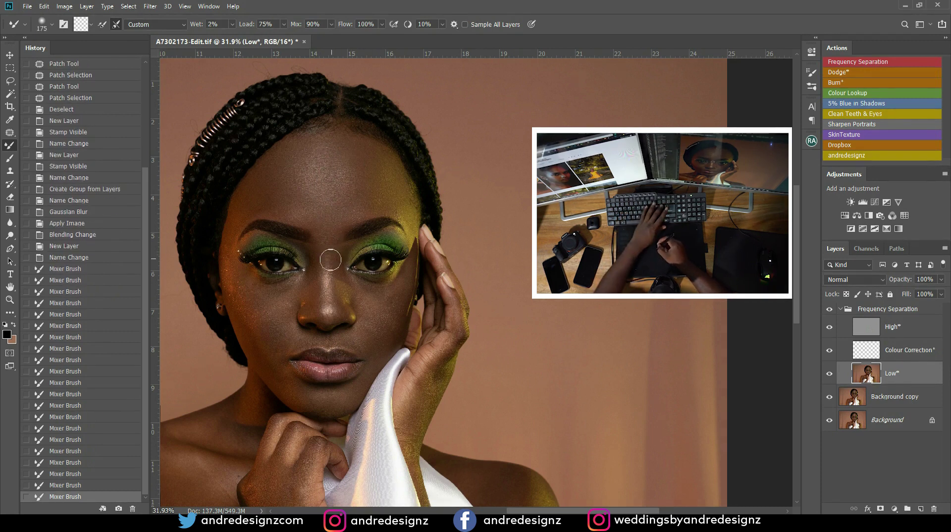
mouse_move(326, 288)
left_mouse_down()
mouse_move(325, 234)
mouse_move(320, 274)
mouse_move(333, 253)
mouse_move(257, 286)
mouse_move(257, 332)
left_mouse_up()
Step: Smooth the orange-lit cheek beneath the eye with the Mixer Brush at size 175
key("bracketright")
key("bracketright")
key("bracketright")
mouse_move(228, 272)
left_mouse_down()
mouse_move(263, 349)
mouse_move(259, 291)
mouse_move(272, 305)
left_mouse_up()
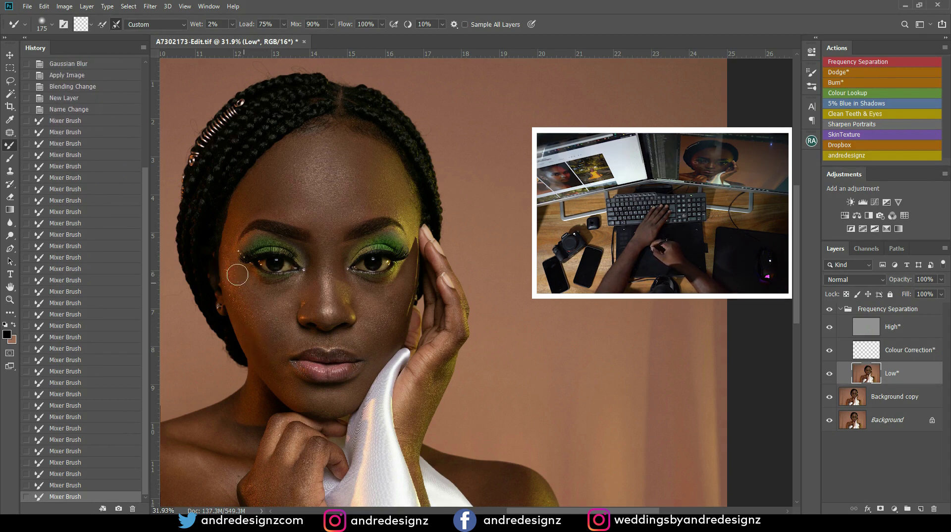
mouse_move(229, 256)
left_mouse_down()
mouse_move(233, 217)
mouse_move(232, 254)
mouse_move(259, 321)
mouse_move(282, 310)
left_mouse_up()
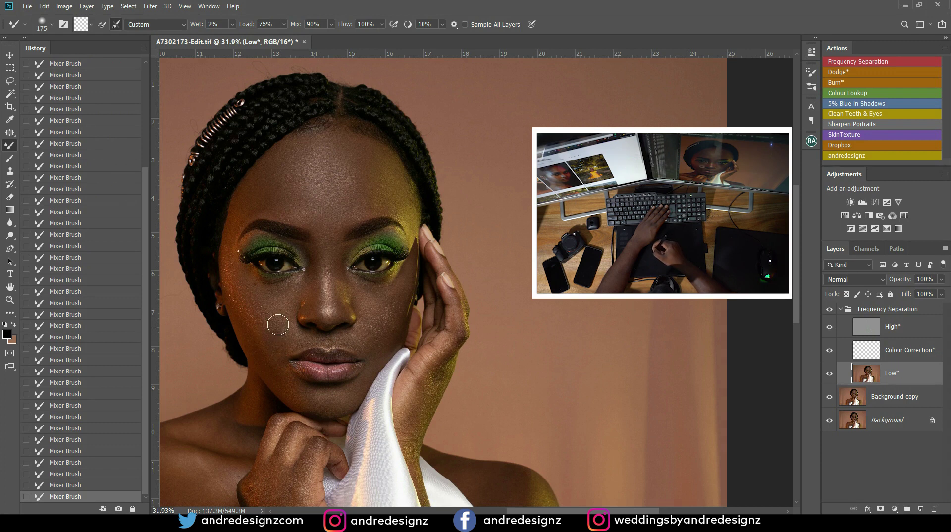
Step: Smooth the cheek, forehead and chin tones on the Low* layer with the Mixer Brush at sizes 175 to 200
key("bracketright")
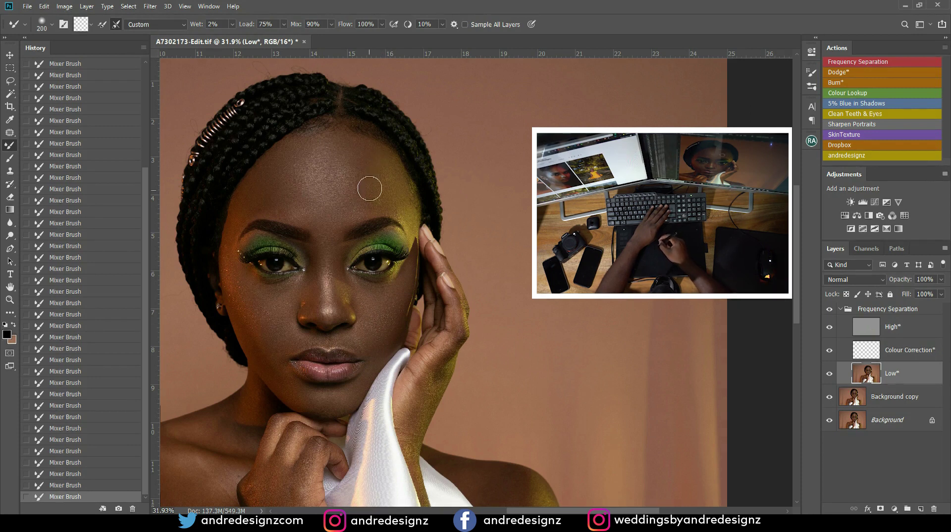
key("bracketleft")
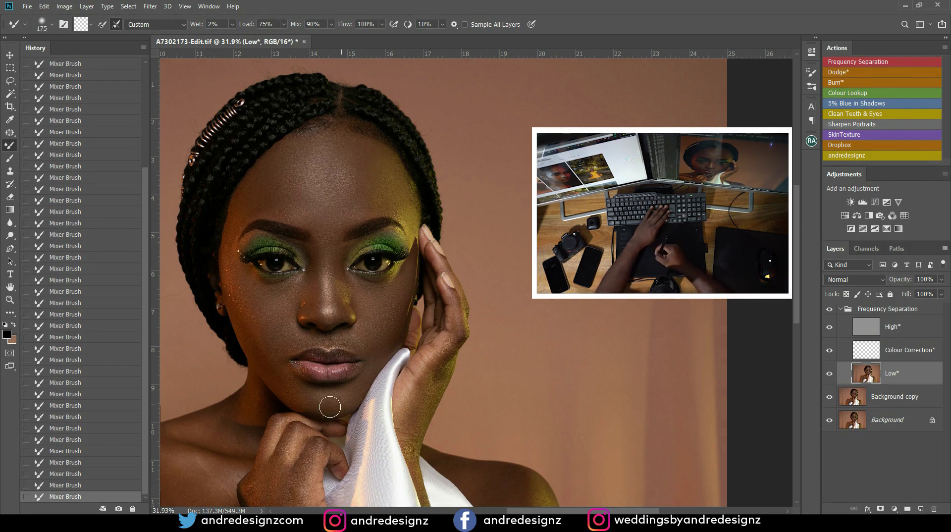
mouse_move(285, 362)
left_mouse_down()
mouse_move(347, 285)
mouse_move(304, 241)
left_mouse_up()
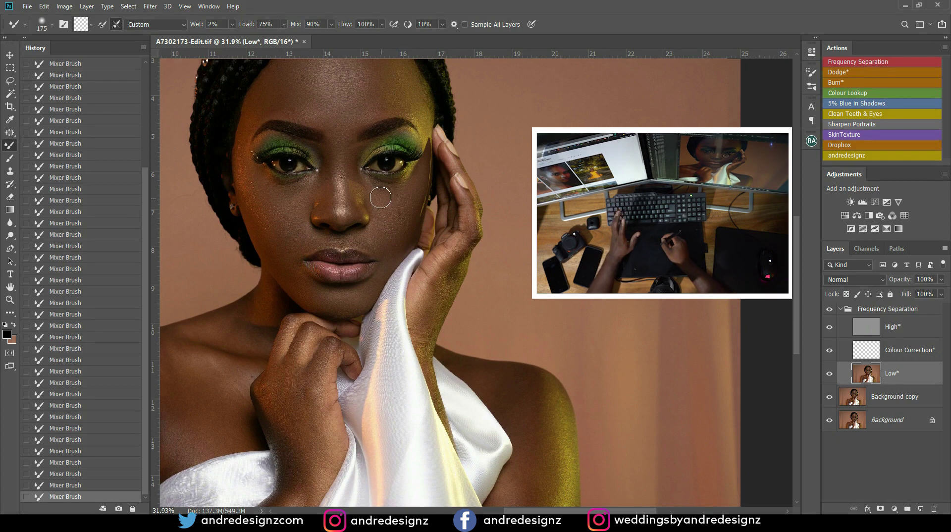
Step: Smooth the nose bridge with the Mixer Brush at about size 70 and the skin beside the mouth at size 150
key("bracketleft")
key("bracketleft")
key("bracketleft")
key("bracketleft")
key("bracketleft")
key("bracketleft")
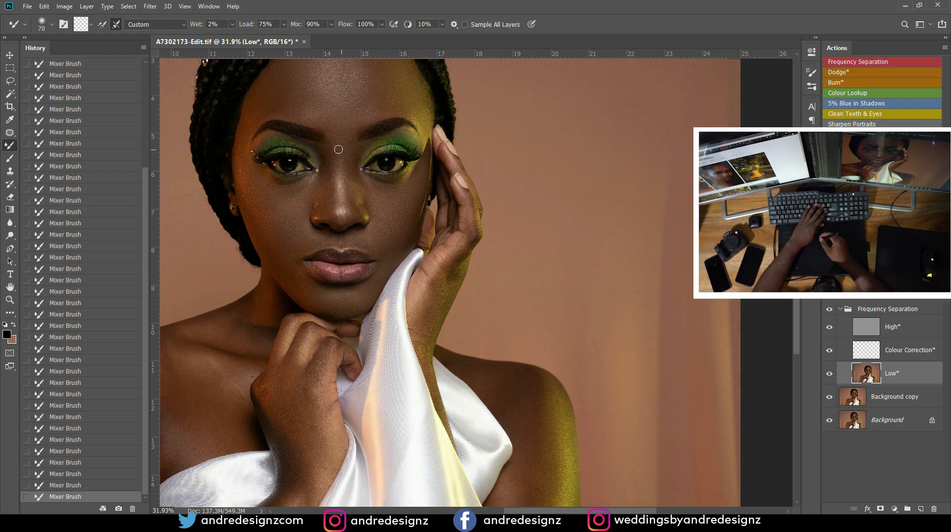
key("bracketright")
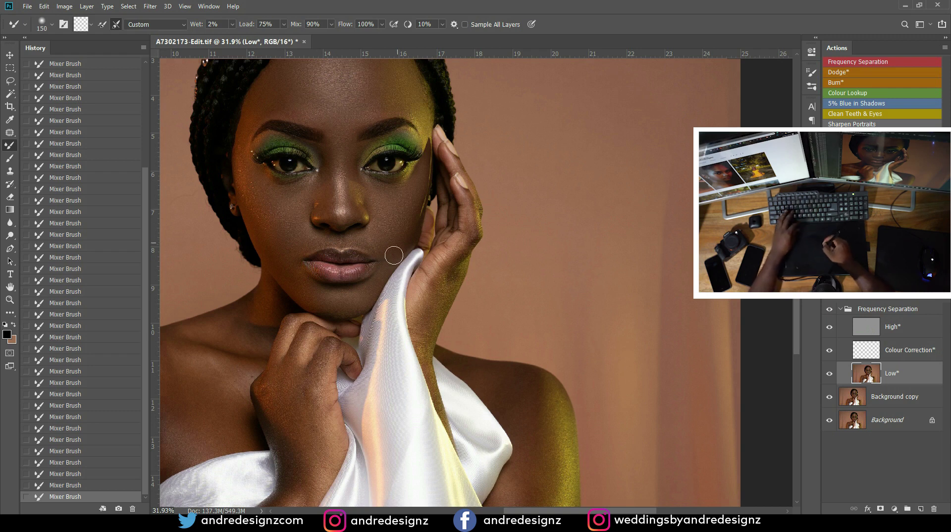
Step: Smooth the raised wrist with the Mixer Brush at size 150 and the other forearm at size 250
left_click_drag(380, 292, 319, 240)
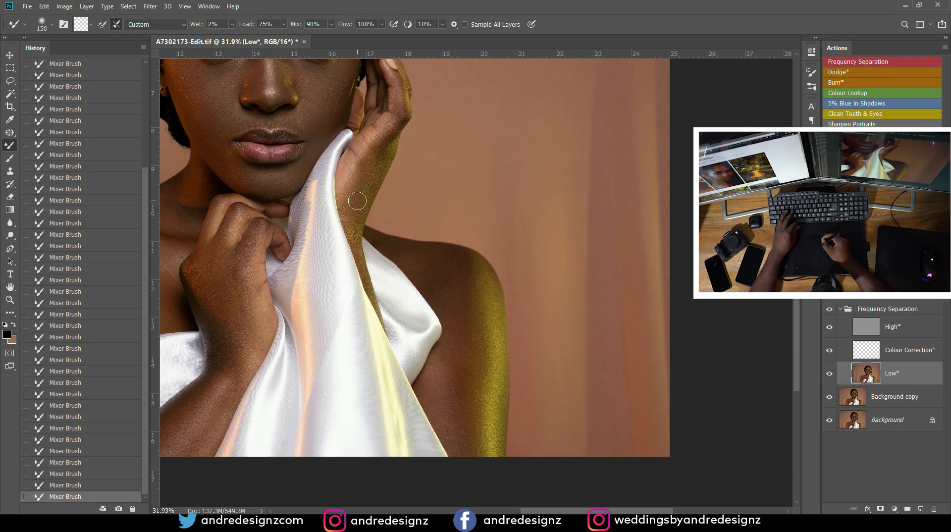
left_click_drag(331, 197, 481, 197)
left_click_drag(376, 257, 418, 288)
key("bracketright")
key("bracketright")
key("bracketright")
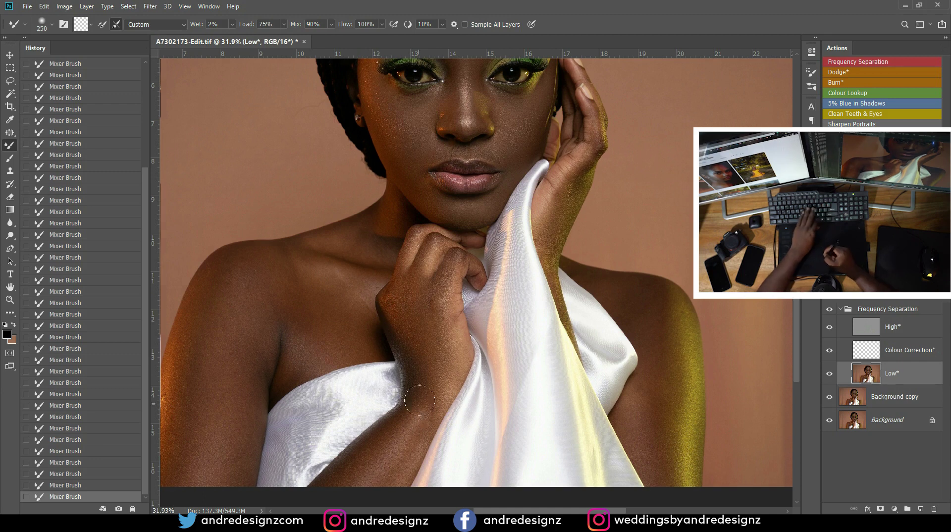
left_click_drag(431, 379, 461, 246)
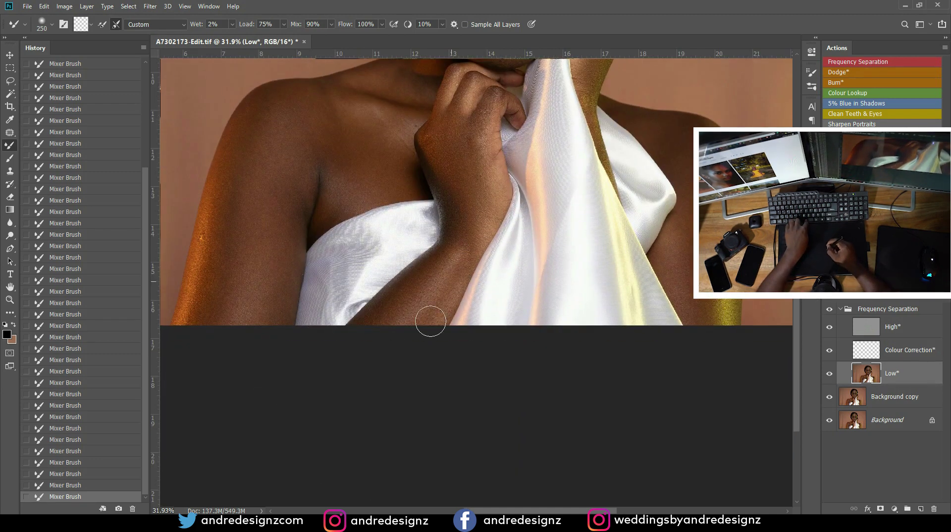
Step: Smooth the orange-lit upper arm, shoulder and chest with the Mixer Brush, enlarging it from 250 to 400
left_click_drag(394, 249, 399, 386)
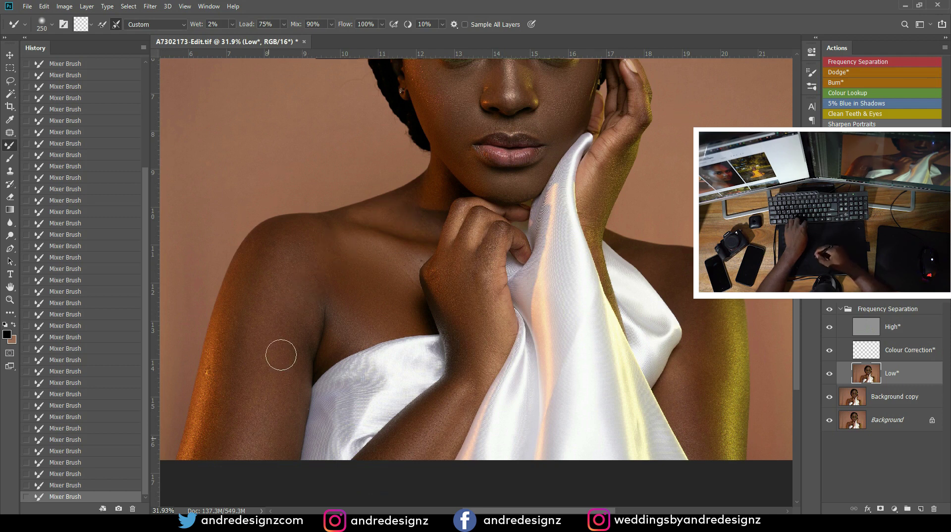
key("bracketright")
key("bracketright")
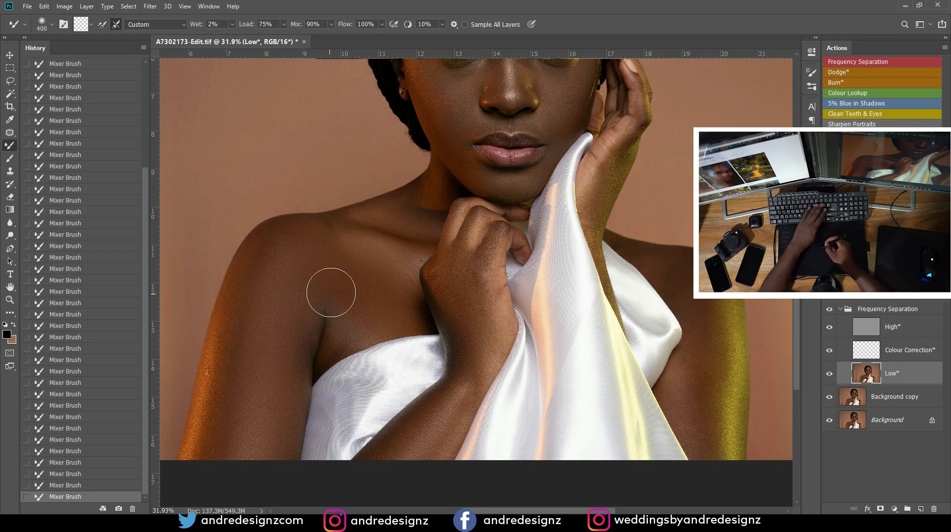
Step: View the whole portrait and compare the smoothing with the original by isolating the Background layer and restoring all layers
scroll(736, 321, "down", 1)
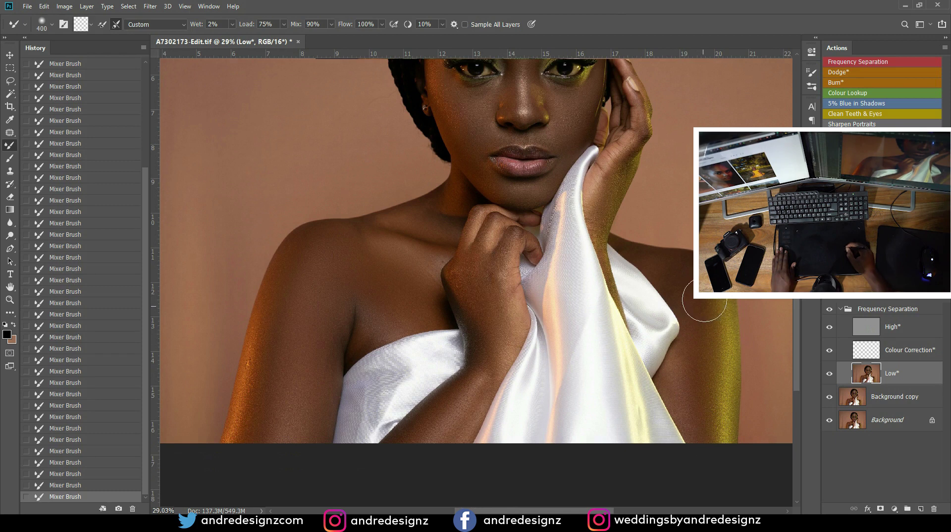
scroll(691, 294, "up", 3)
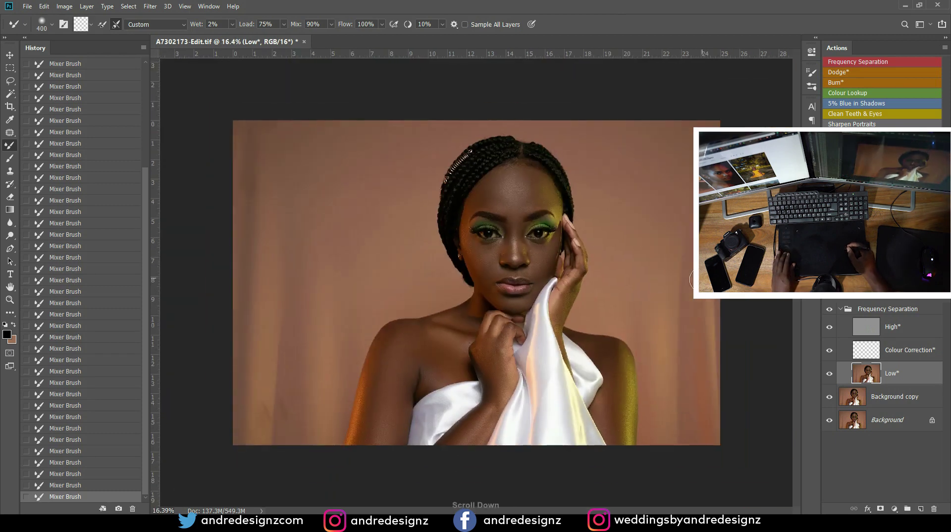
scroll(692, 282, "down", 1)
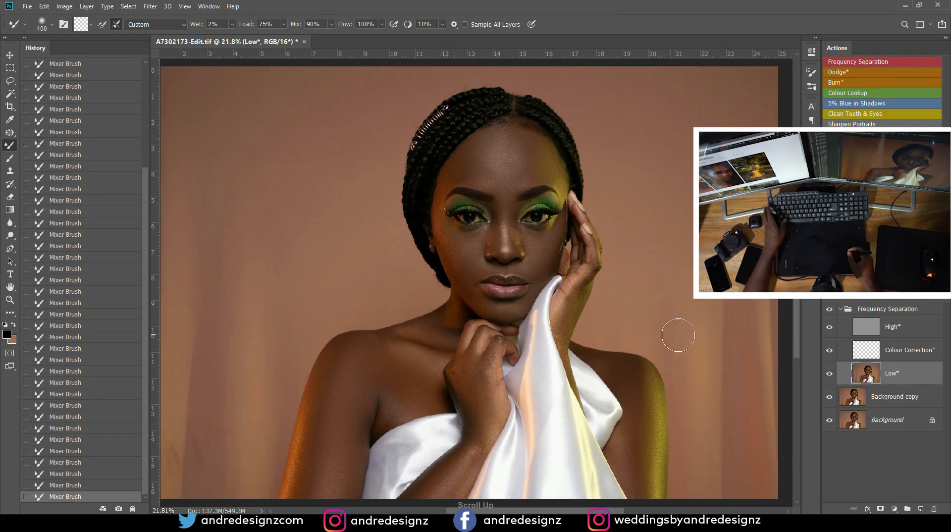
key("alt")
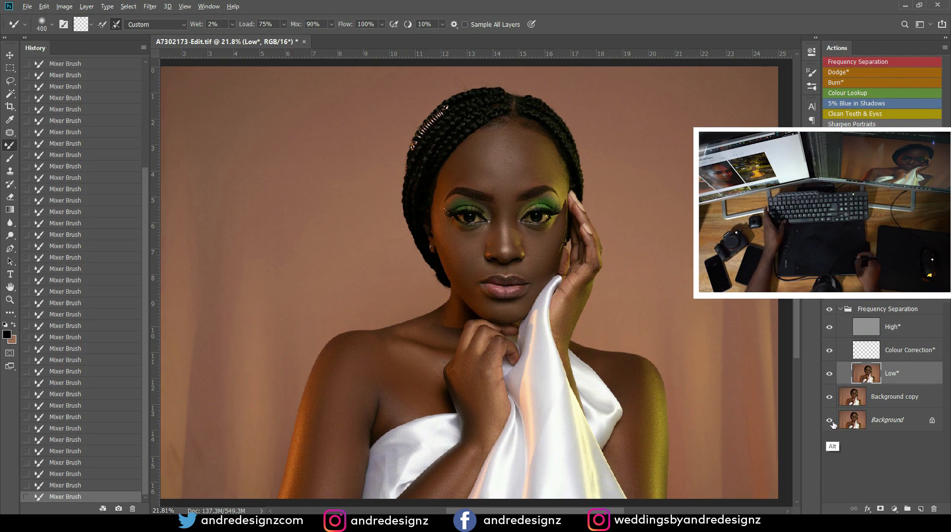
left_click(831, 421, "alt")
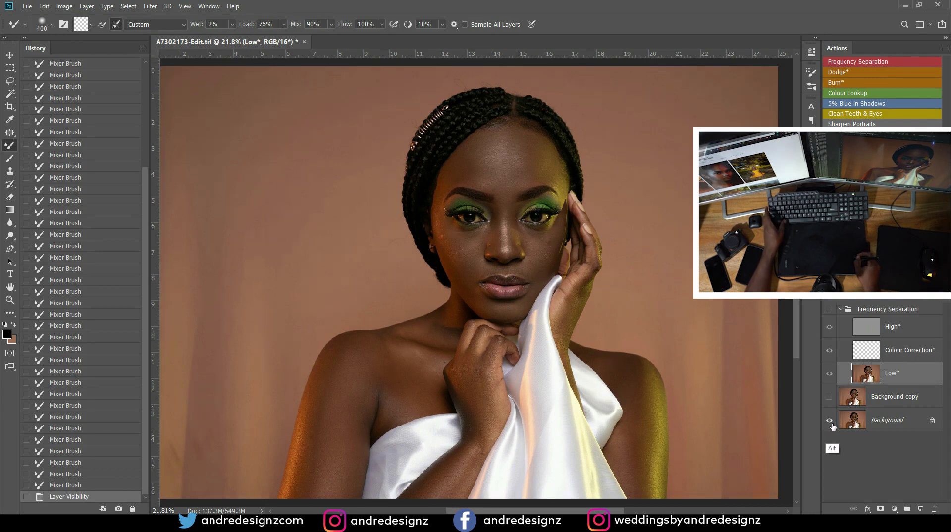
left_click(831, 421, "alt")
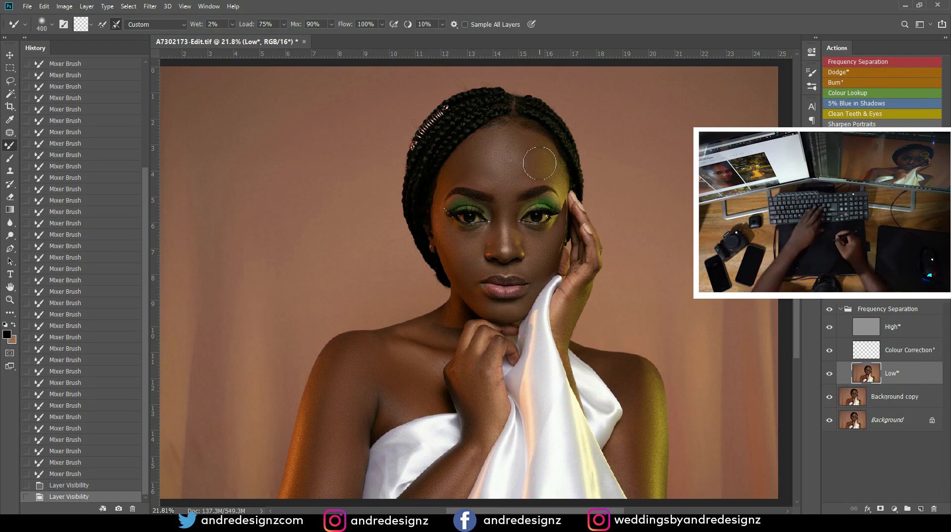
Step: Blend the forehead tones further toward the yellow-lit side with the Mixer Brush at size 200
key("bracketleft")
key("bracketleft")
mouse_move(536, 172)
left_mouse_down()
mouse_move(534, 156)
mouse_move(501, 141)
mouse_move(509, 135)
mouse_move(505, 145)
left_mouse_up()
left_click_drag(512, 192, 537, 178)
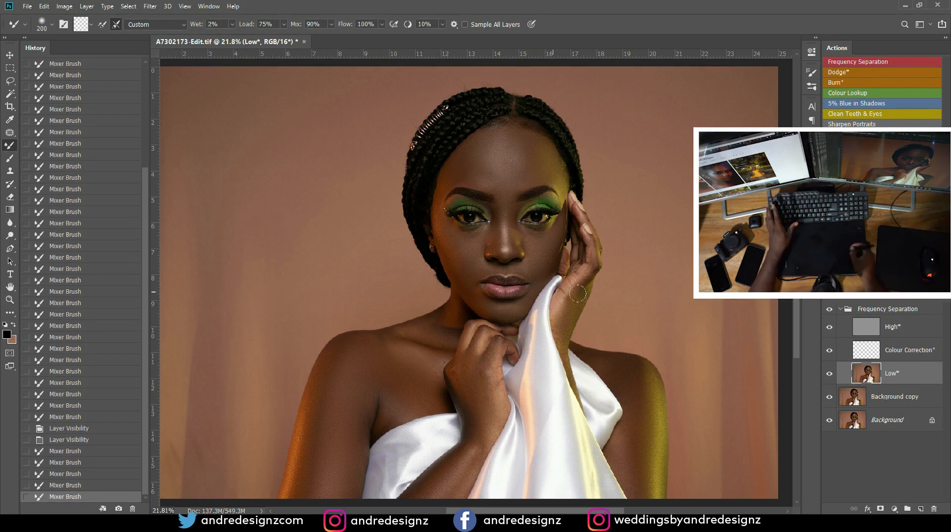
Step: Select the Colour Correction* layer, switch to the regular Brush and sample the skin tone from the cheek beside the nose
left_click(860, 328)
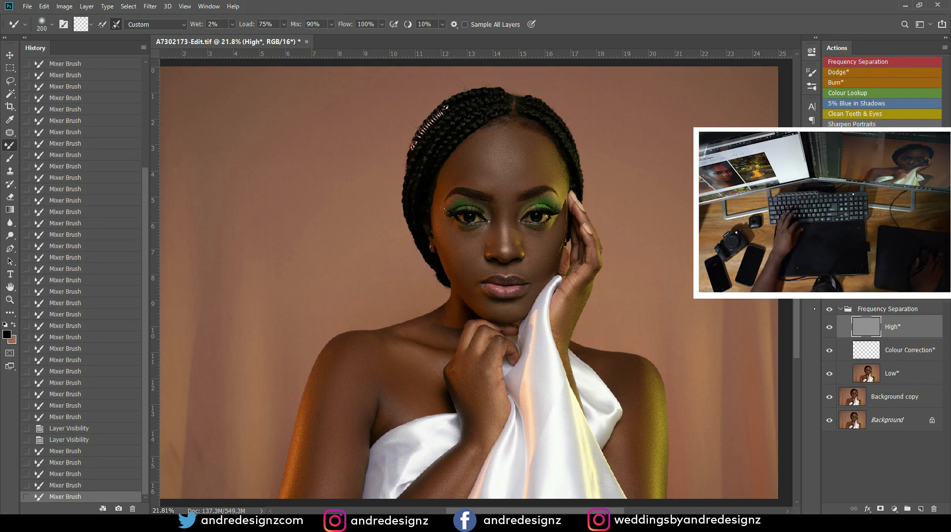
scroll(554, 285, "up", 3)
scroll(493, 218, "up", 2)
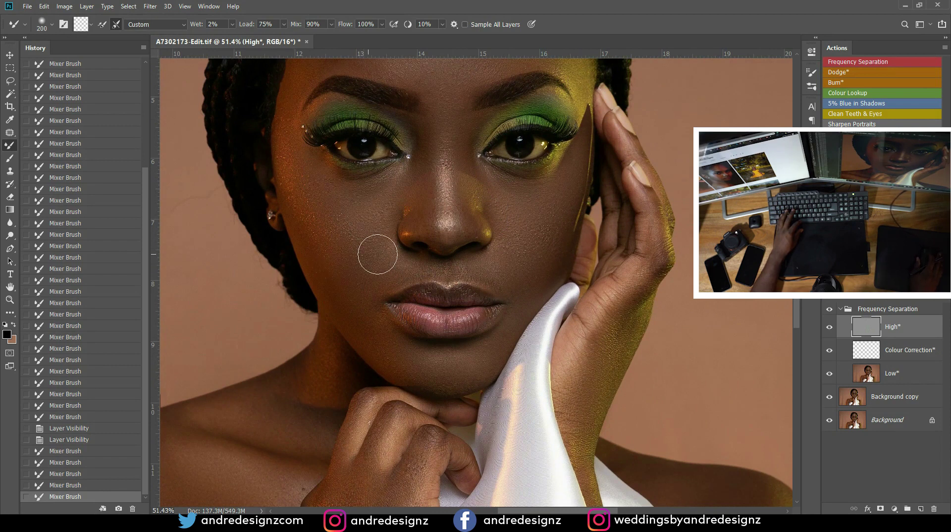
left_click(895, 351)
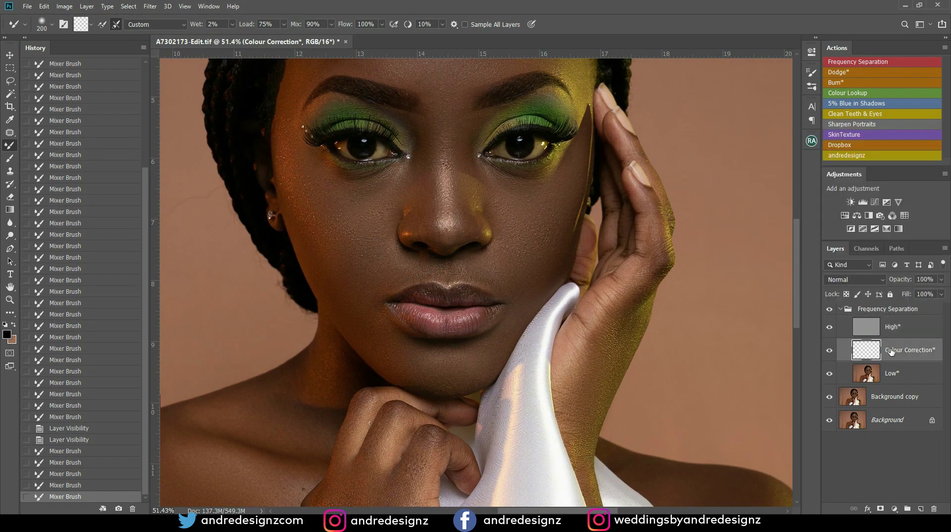
key("b")
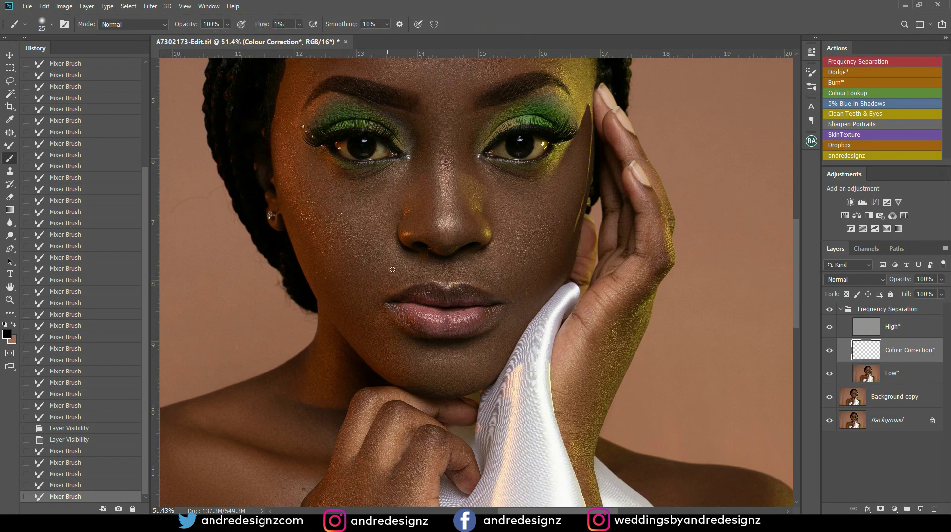
left_click(377, 216, "alt")
Step: Paint the sampled skin tone over the cheek beside the nose with a size 150 brush at 1% flow
key("bracketright")
key("bracketright")
key("bracketright")
key("bracketright")
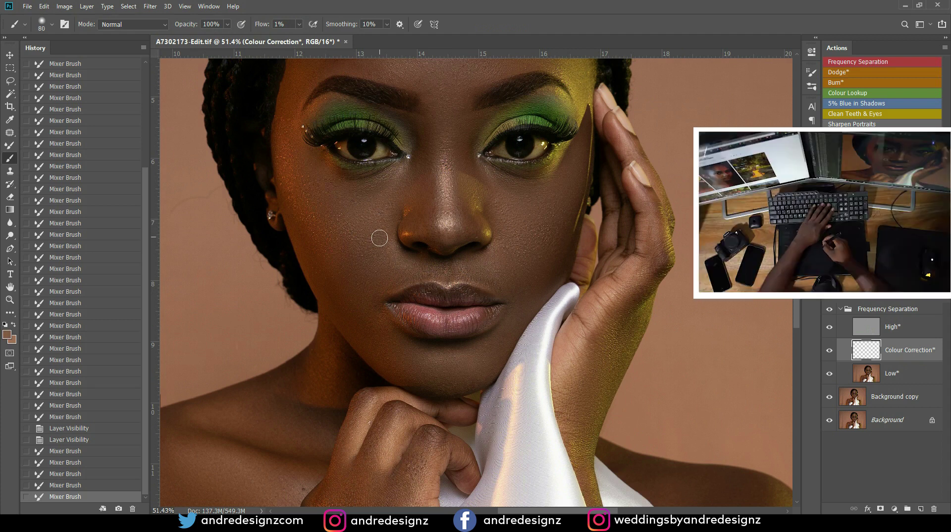
key("bracketright")
key("bracketright")
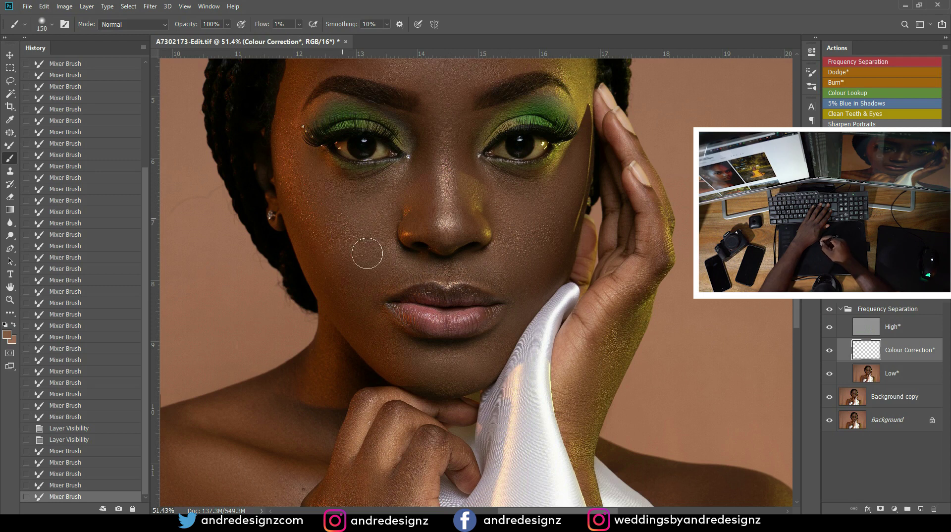
mouse_move(384, 245)
left_mouse_down()
mouse_move(374, 278)
mouse_move(357, 280)
left_mouse_up()
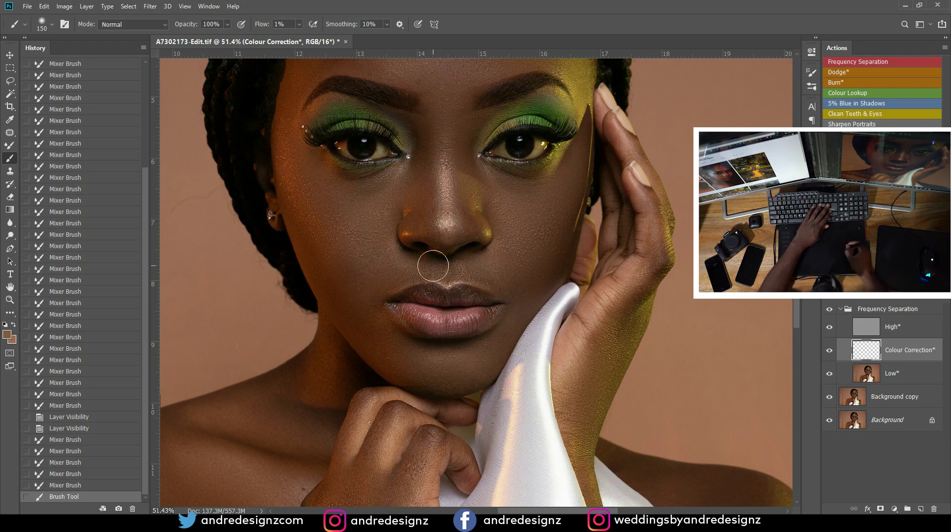
Step: Toggle the Colour Correction* layer to compare, and paint more sampled tone on the orange-lit cheek and beside the mouth
left_click(830, 352)
left_click(830, 352)
left_click_drag(321, 189, 341, 228)
left_click_drag(395, 276, 385, 294)
mouse_move(393, 258)
left_mouse_down()
mouse_move(387, 182)
mouse_move(379, 244)
left_mouse_up()
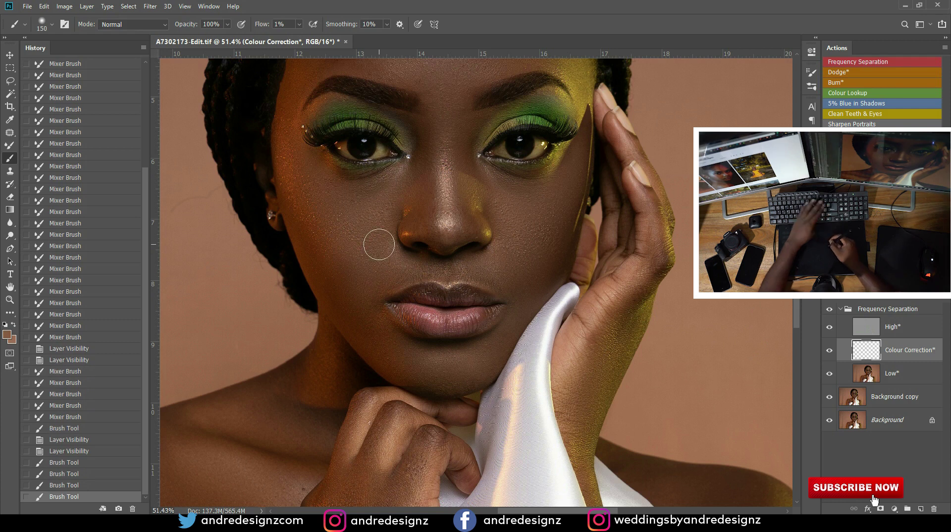
scroll(349, 287, "down", 3)
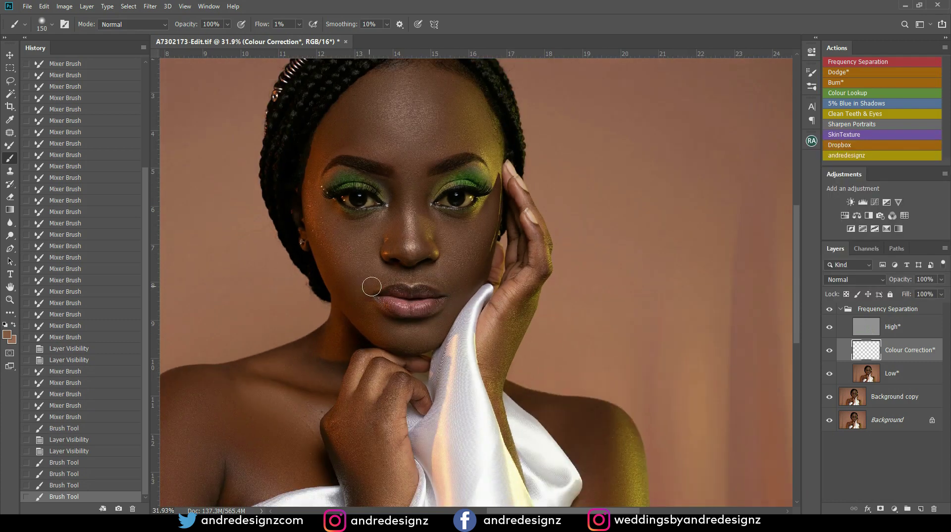
left_click(842, 73)
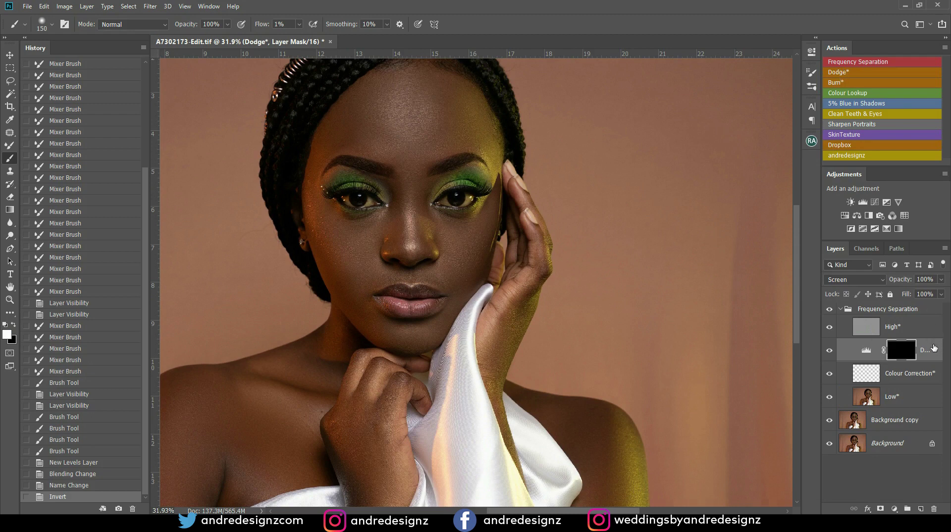
key("Delete")
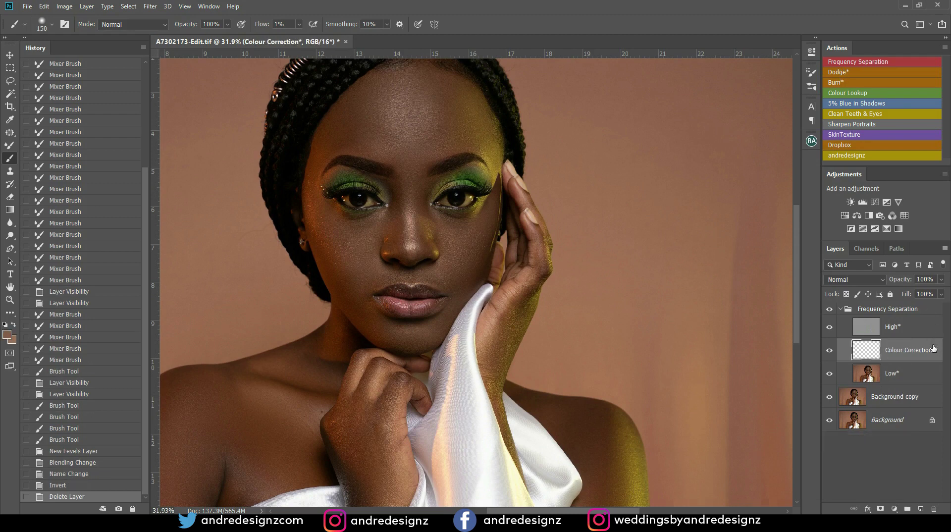
Step: Select and collapse the Frequency Separation group and run the Dodge* action to add its masked layer above the group
left_click(923, 310)
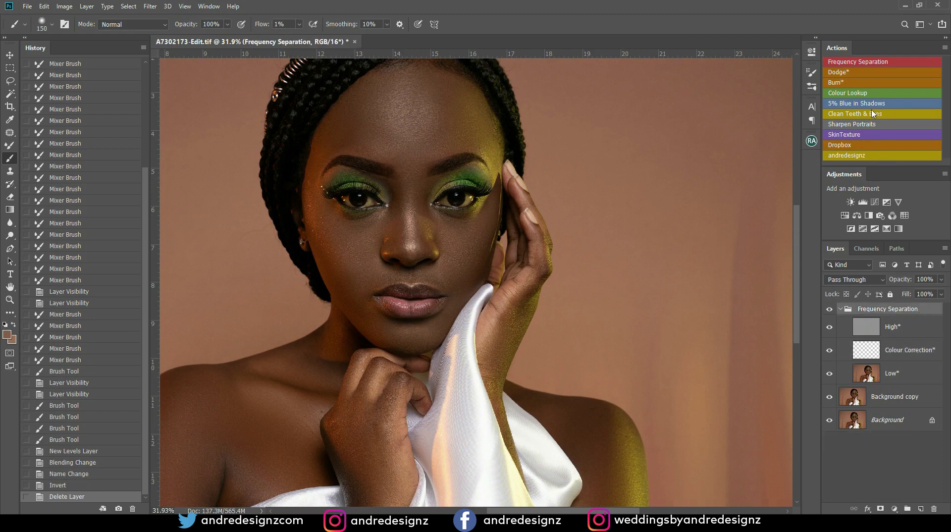
left_click(840, 309)
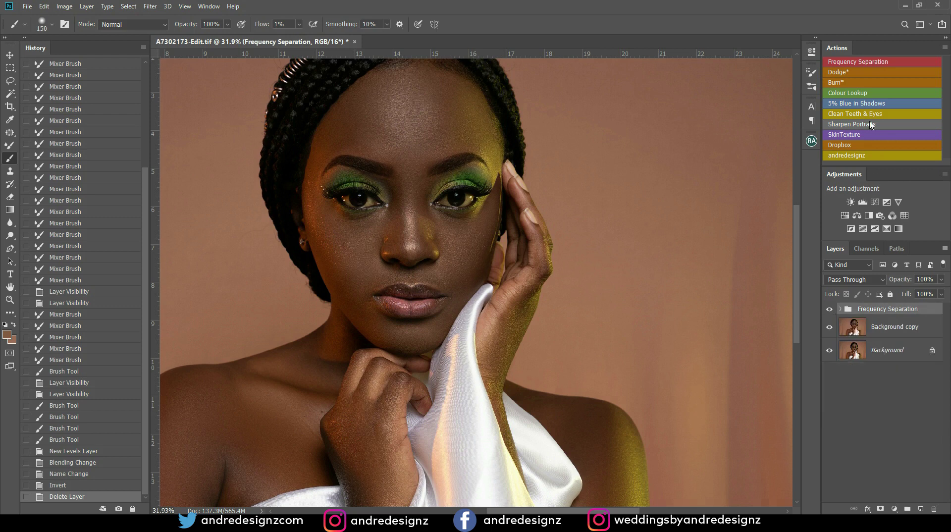
left_click(841, 72)
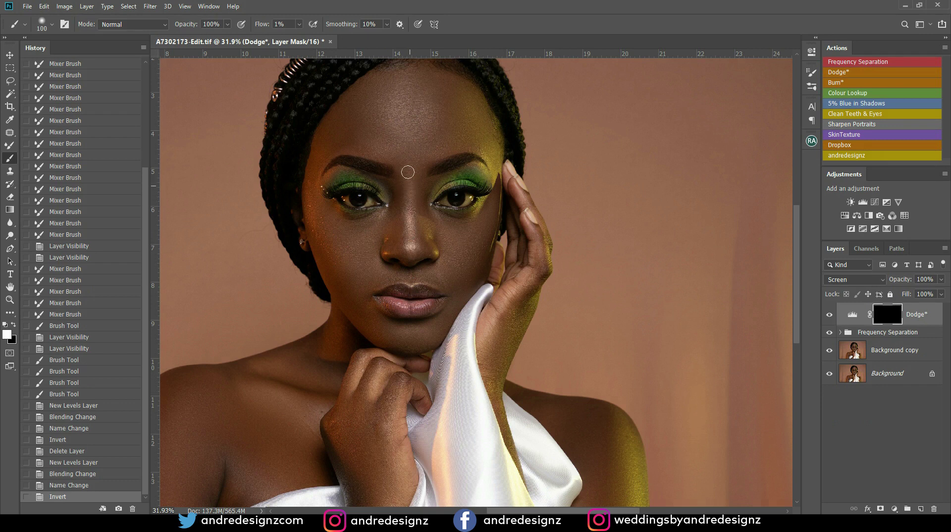
Step: Paint white on the Dodge* mask to brighten the forehead, the area between the eyebrows and the upper cheeks
left_click_drag(410, 177, 429, 152)
mouse_move(417, 111)
left_mouse_down()
mouse_move(424, 120)
mouse_move(415, 161)
left_mouse_up()
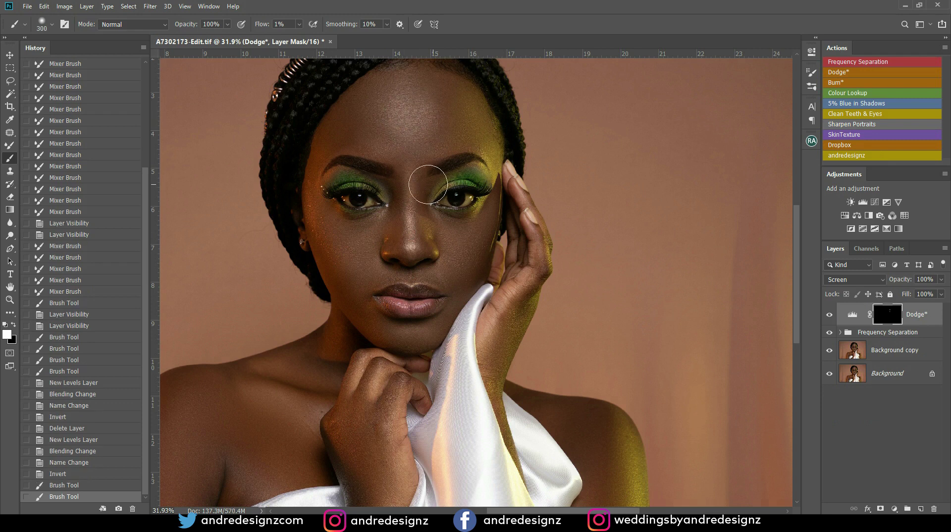
key("bracketleft")
key("bracketleft")
key("bracketleft")
key("bracketleft")
left_click_drag(348, 232, 492, 225)
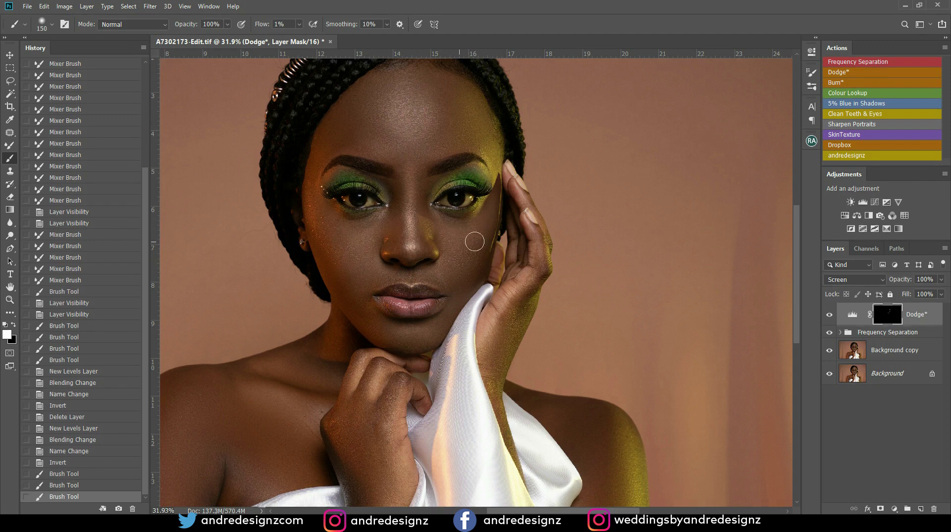
Step: Brighten the nose area and the skin just above the upper lip on the Dodge* mask, reducing the brush to size 50
mouse_move(449, 229)
left_mouse_down()
mouse_move(409, 341)
mouse_move(429, 344)
mouse_move(420, 284)
left_mouse_up()
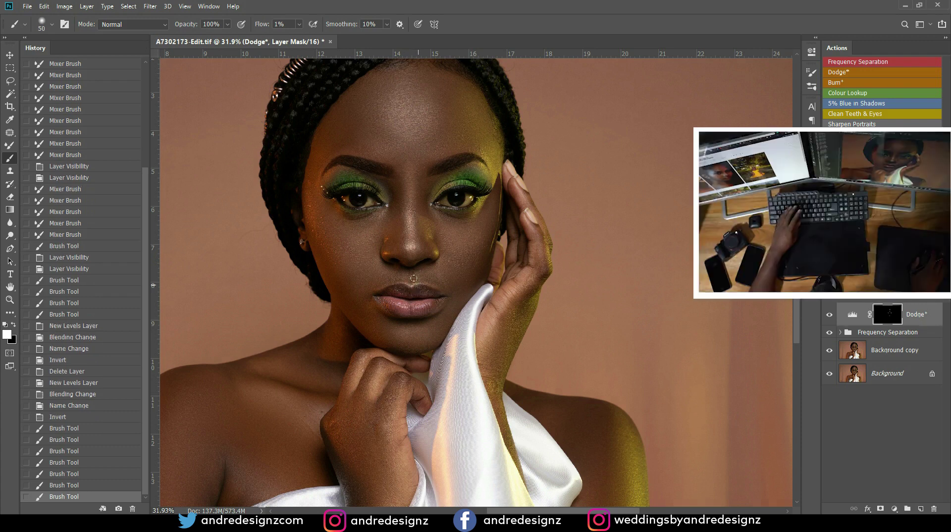
scroll(376, 236, "down", 5)
scroll(376, 236, "down", 1)
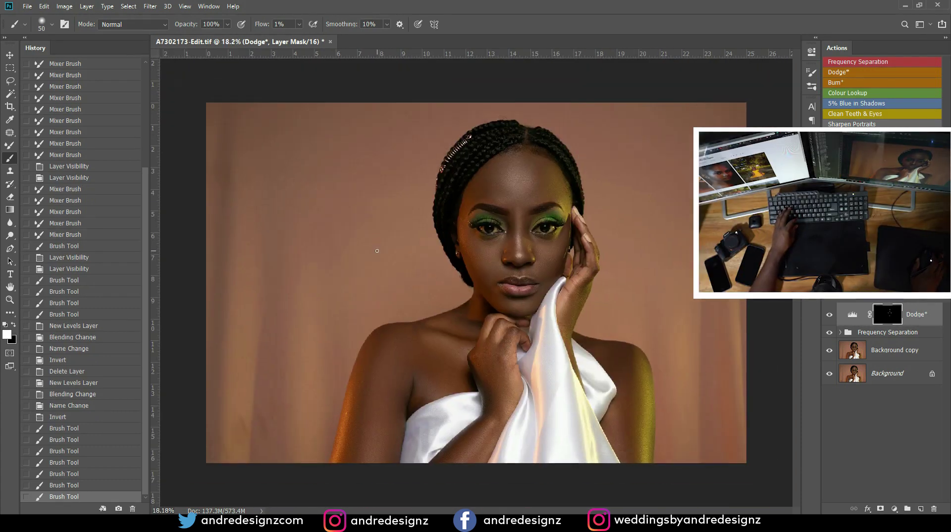
Step: Enlarge the brush to size 300 and brighten the shoulders, arms and lower hand on the Dodge* mask
scroll(322, 210, "up", 5)
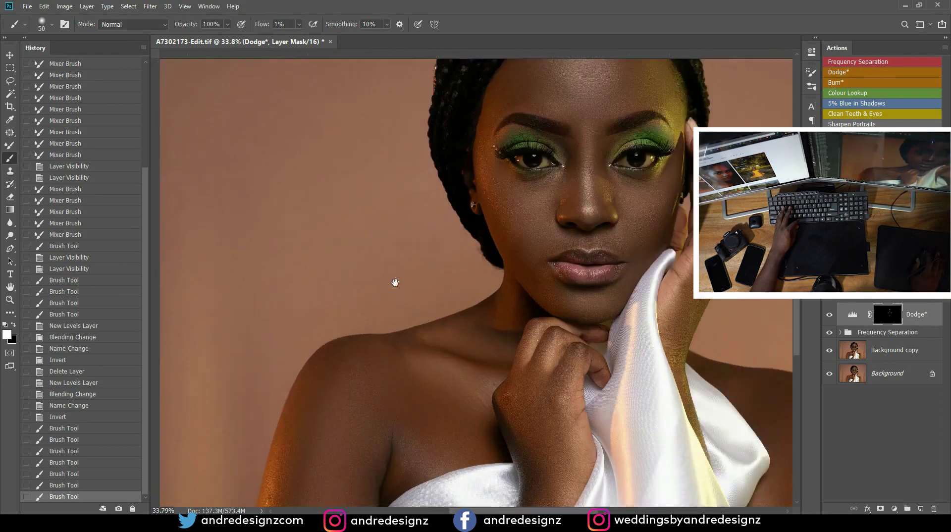
key("bracketright")
key("bracketright")
key("bracketright")
key("bracketright")
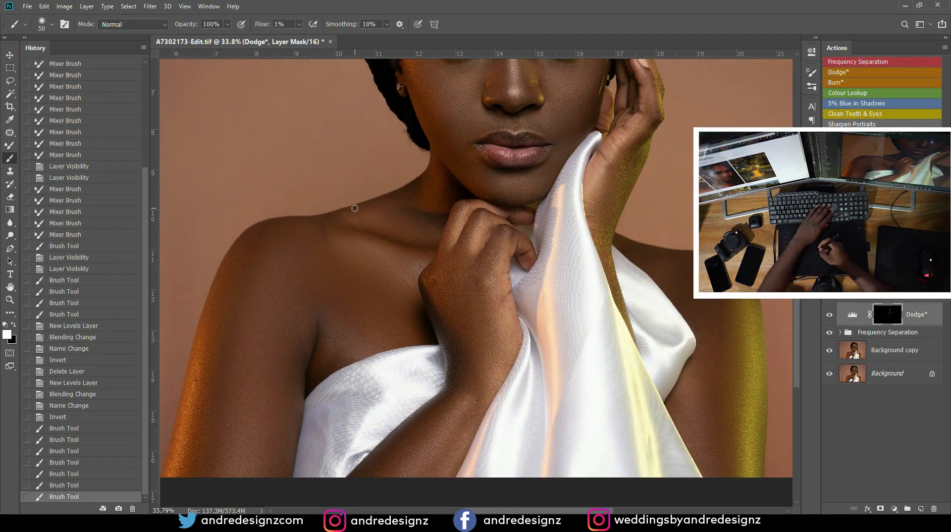
key("bracketright")
key("bracketright")
key("bracketright")
key("bracketright")
key("bracketright")
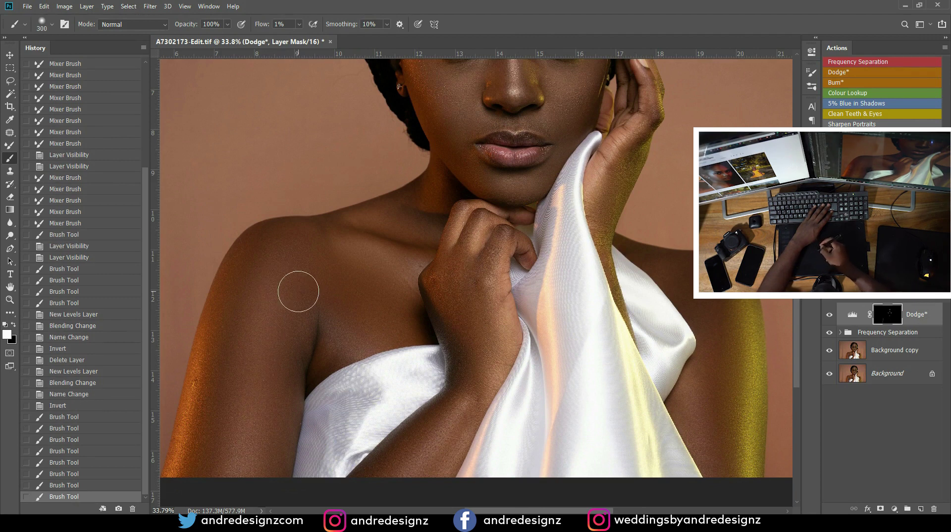
mouse_move(758, 346)
left_mouse_down()
mouse_move(744, 324)
mouse_move(710, 443)
mouse_move(683, 389)
left_mouse_up()
left_click_drag(437, 451, 453, 421)
left_click_drag(486, 351, 494, 389)
Step: Stamp all visible layers into a new layer on top of the stack and duplicate that layer
key("ctrl+0")
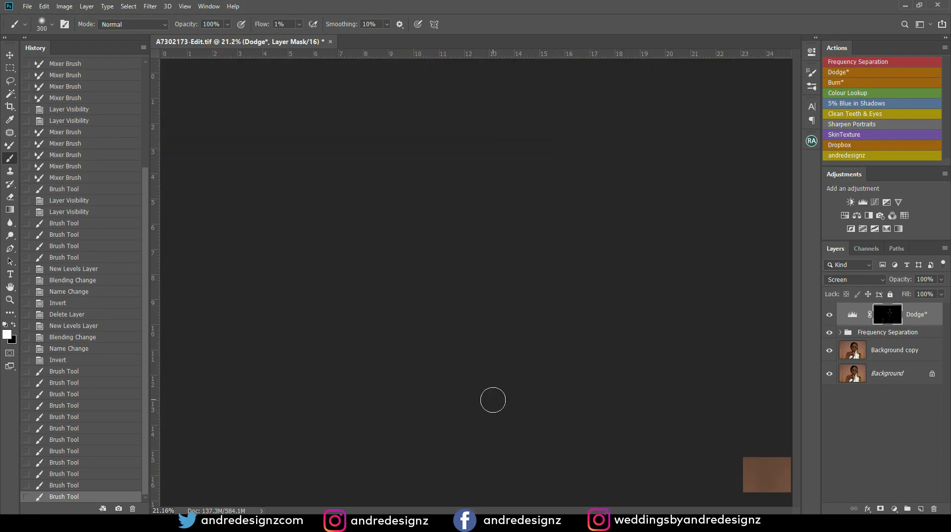
scroll(587, 373, "down", 1)
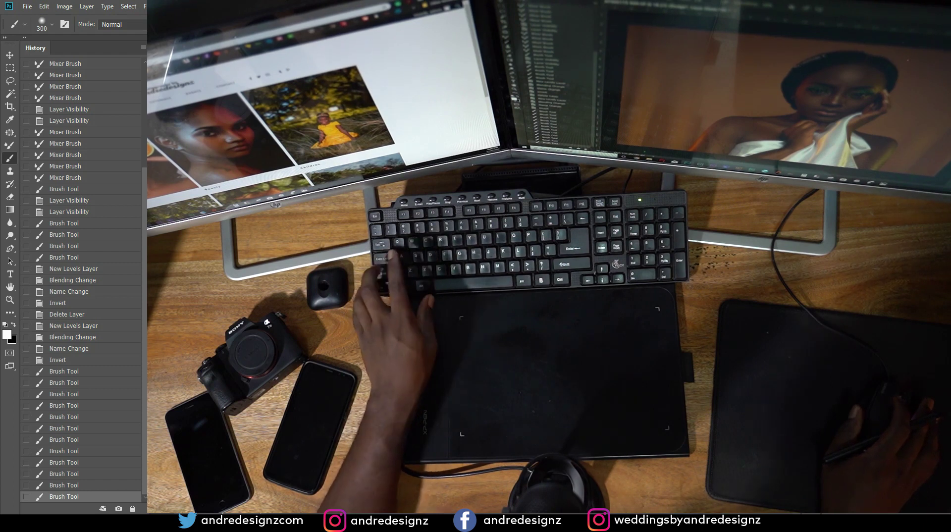
key("ctrl+shift+alt+e")
key("ctrl+j")
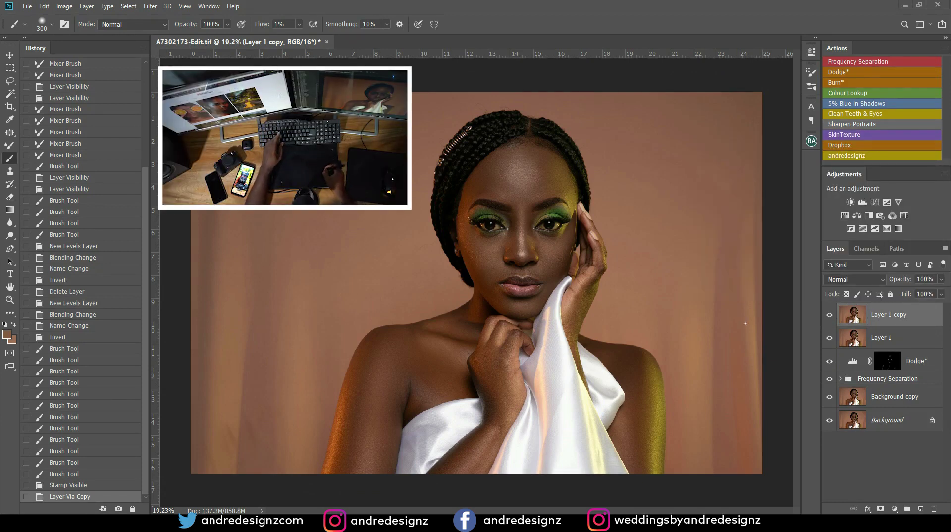
Step: Try selecting the backdrop on Layer 1 copy with the Magic Wand, and undo the extra selection of its dark corner
key("w")
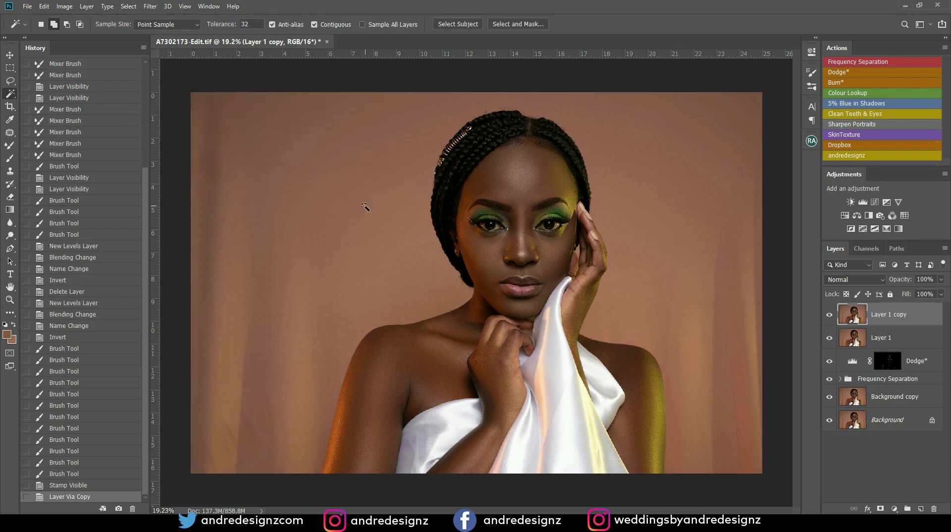
left_click(388, 240)
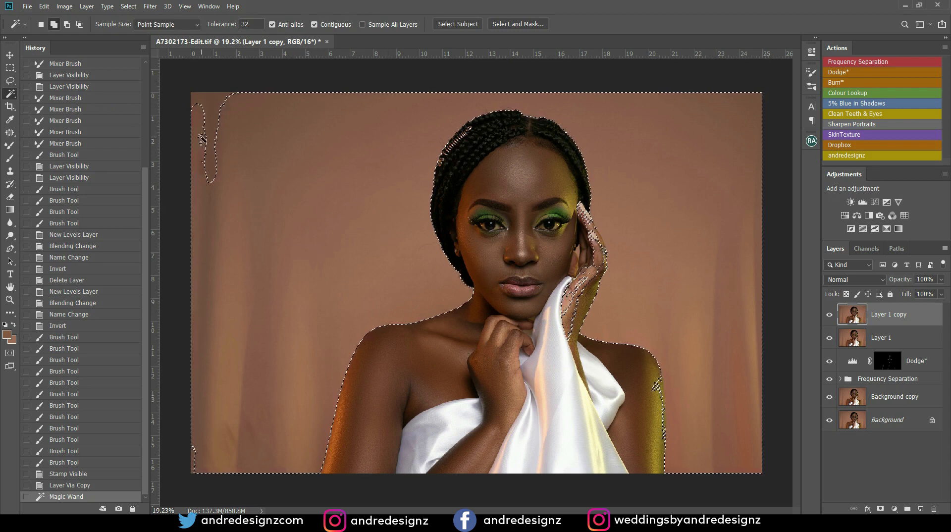
left_click(214, 103)
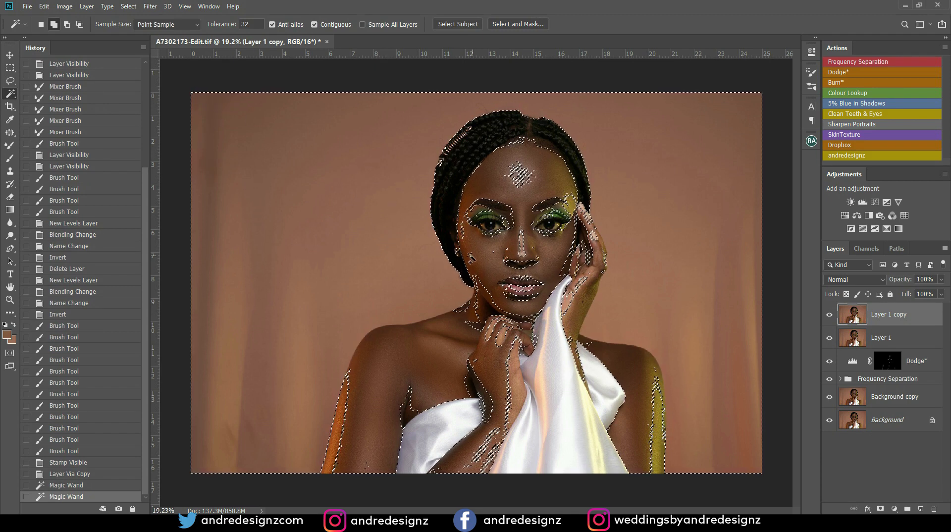
key("ctrl+z")
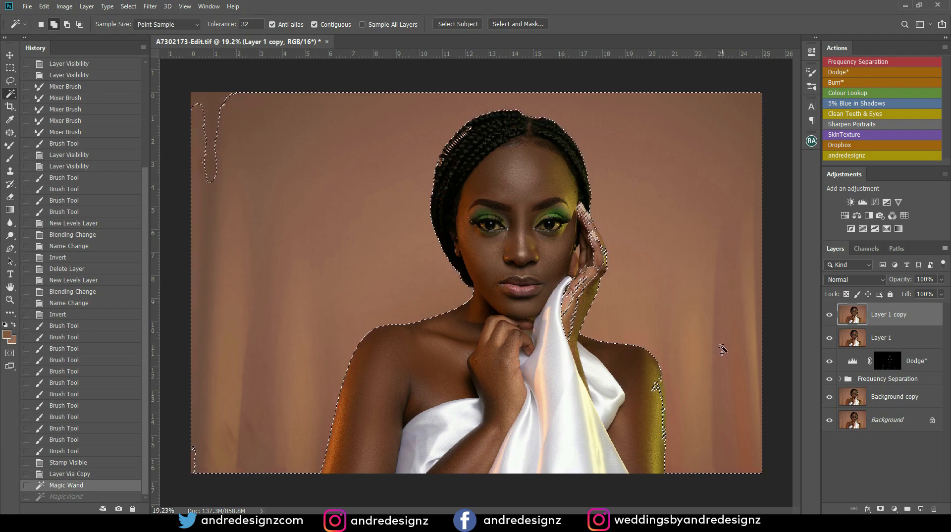
Step: Try erasing the selected backdrop with an enlarged Eraser, and revert the history to the Layer Via Copy state
key("e")
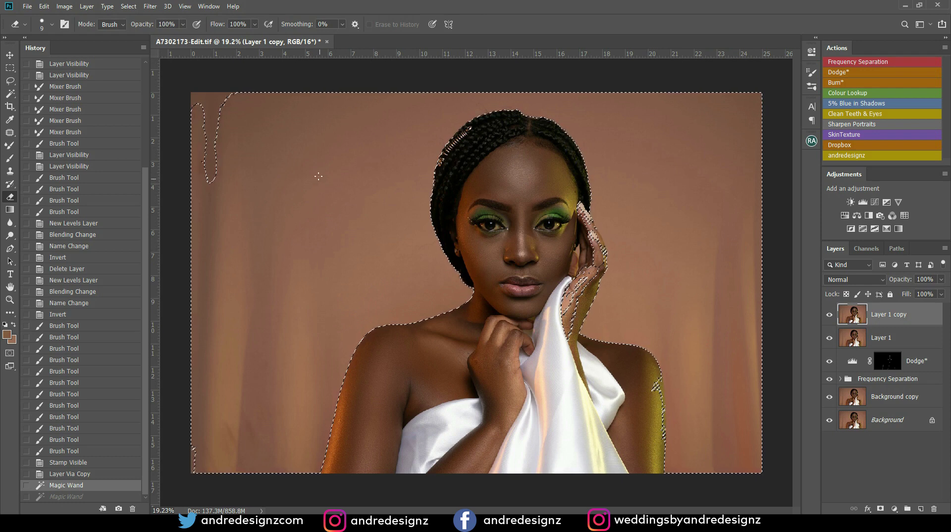
right_click(319, 167)
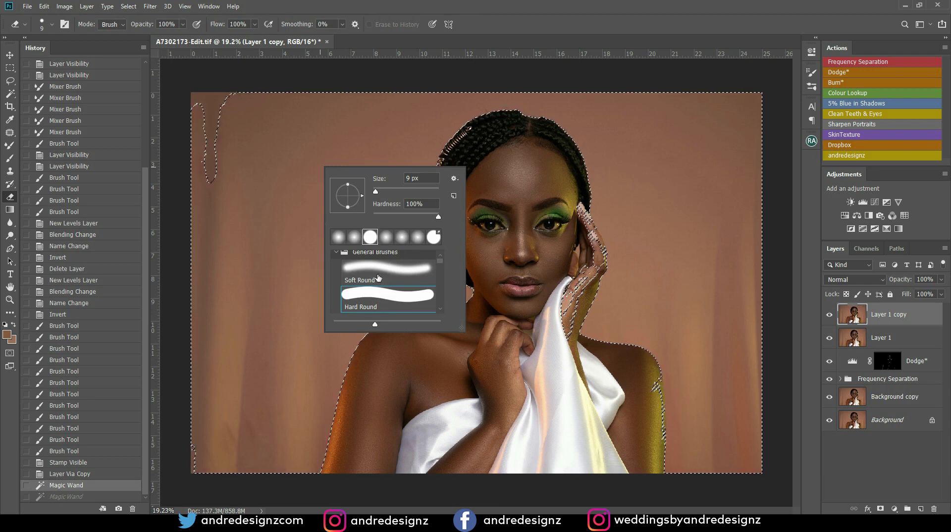
left_click(461, 97)
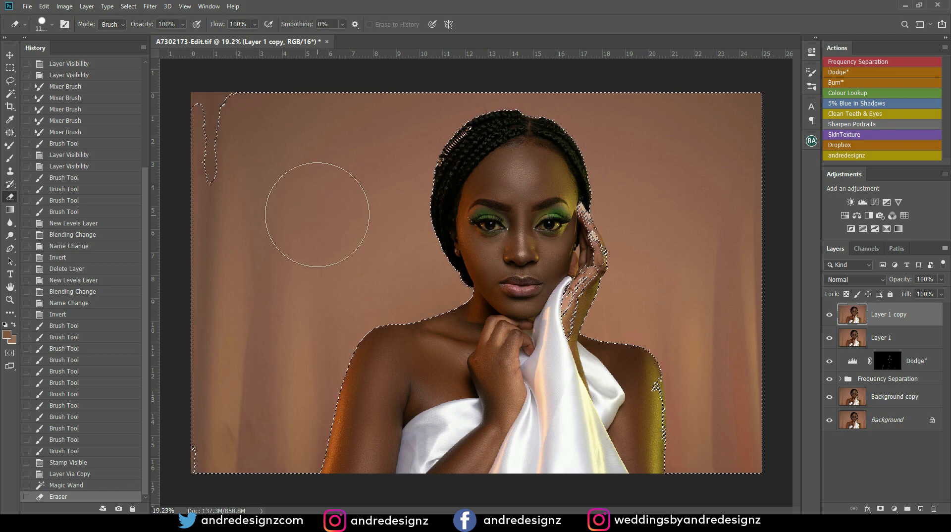
key("bracketright")
key("bracketright")
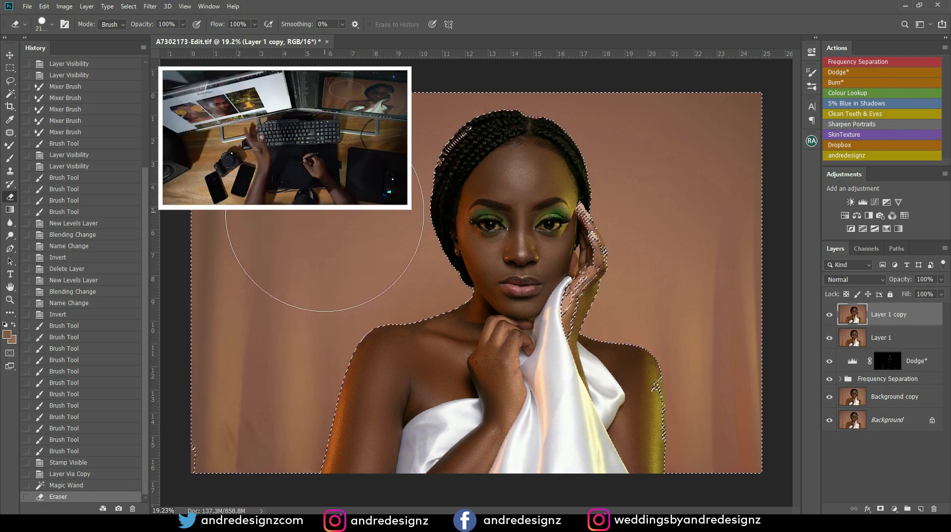
mouse_move(372, 147)
left_mouse_down()
mouse_move(304, 236)
mouse_move(297, 297)
mouse_move(318, 170)
mouse_move(332, 241)
left_mouse_up()
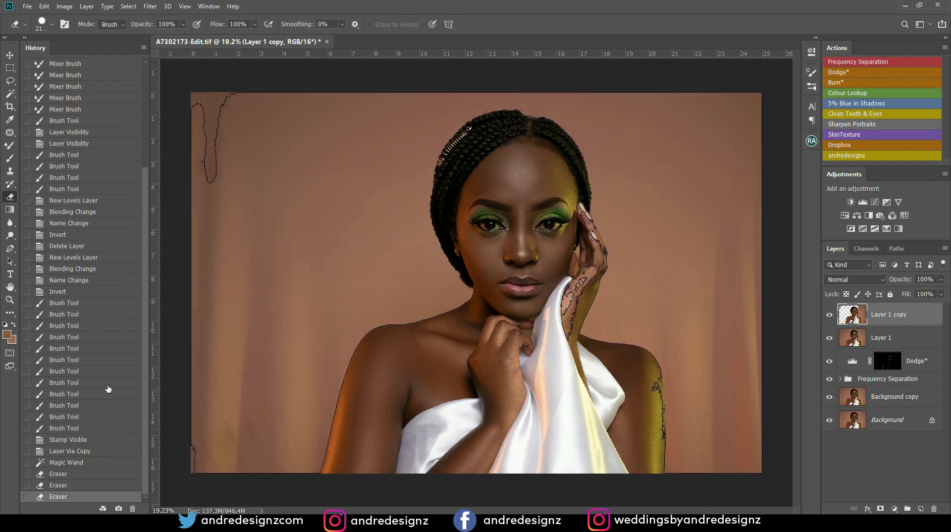
left_click(81, 452)
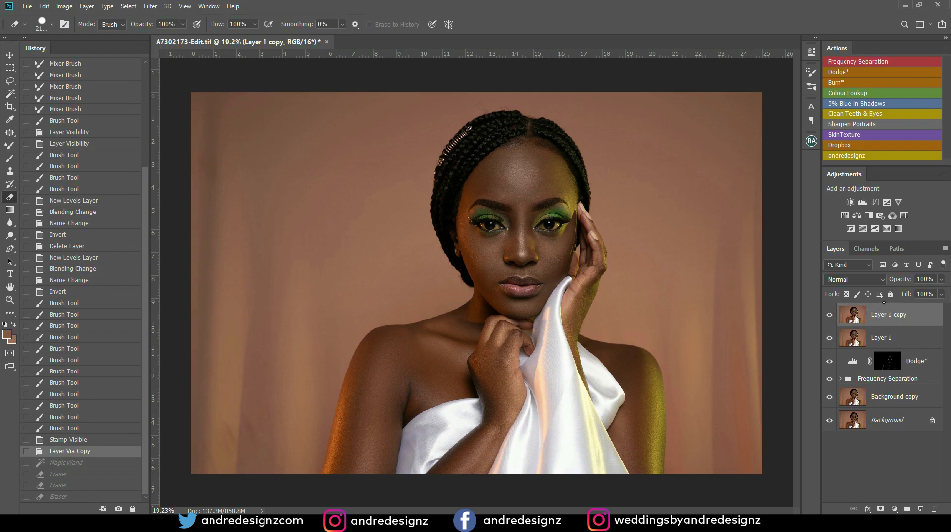
Step: Add an empty layer between Layer 1 and Layer 1 copy, and reselect Layer 1 copy
left_click(897, 336)
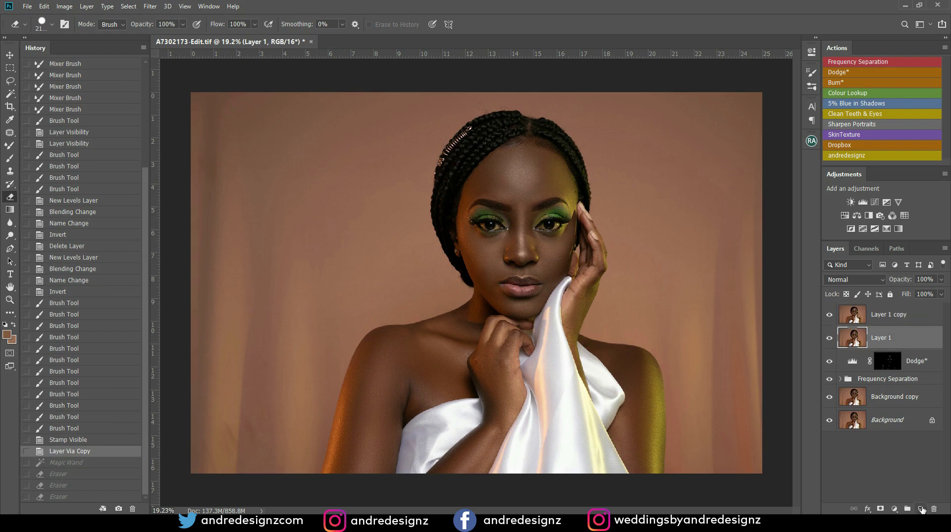
left_click(921, 509)
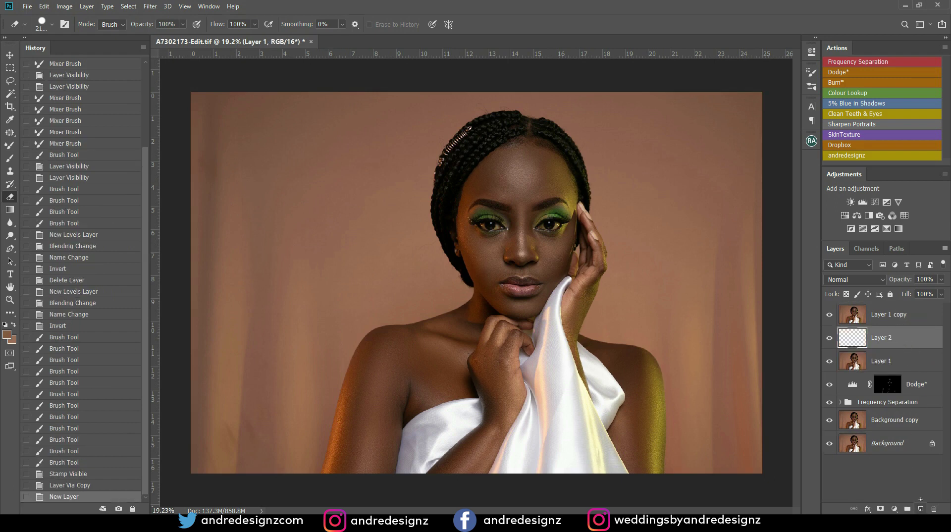
left_click(881, 319)
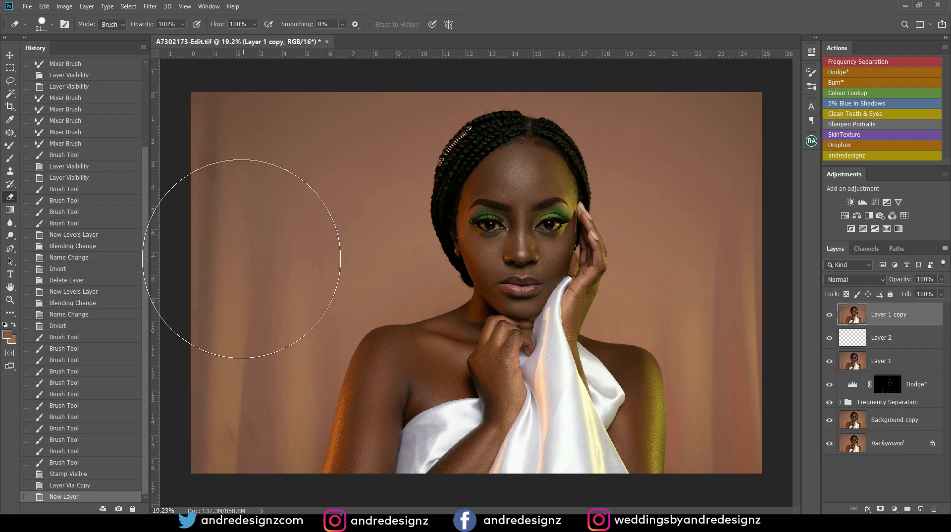
key("w")
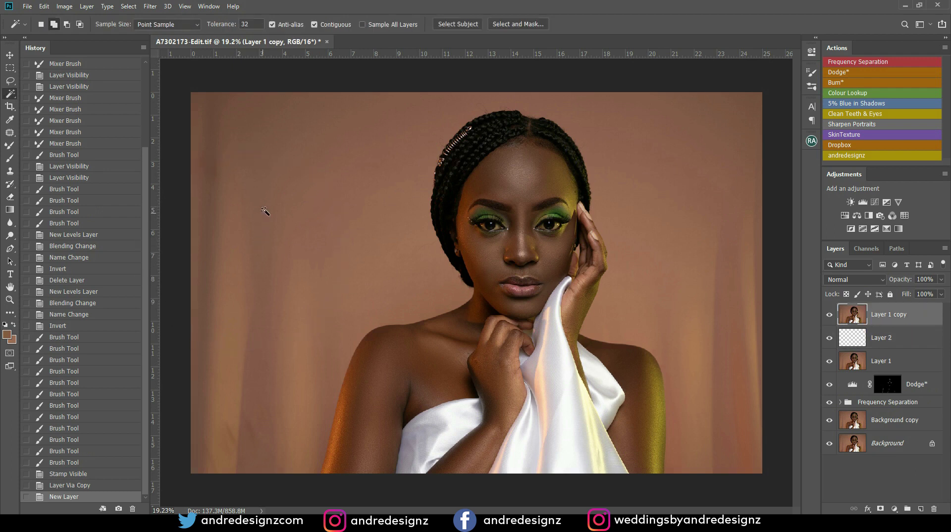
left_click(298, 169)
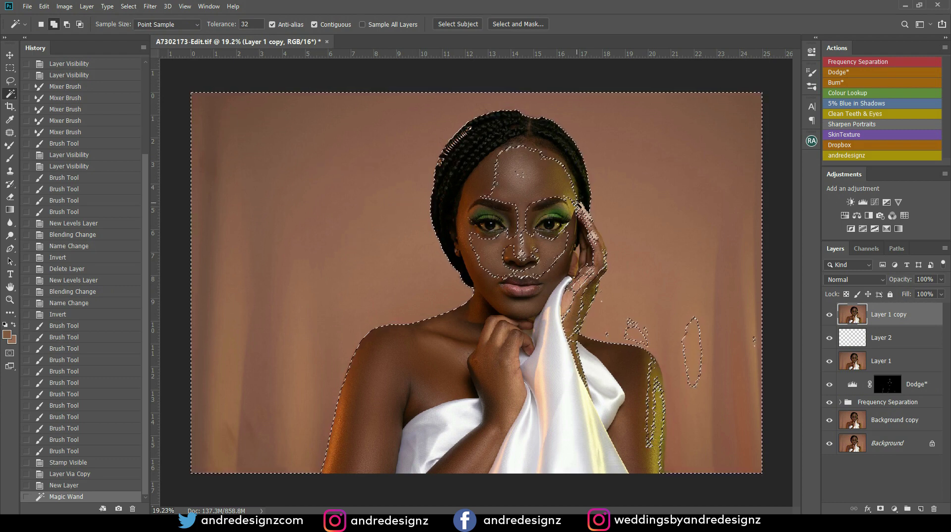
key("e")
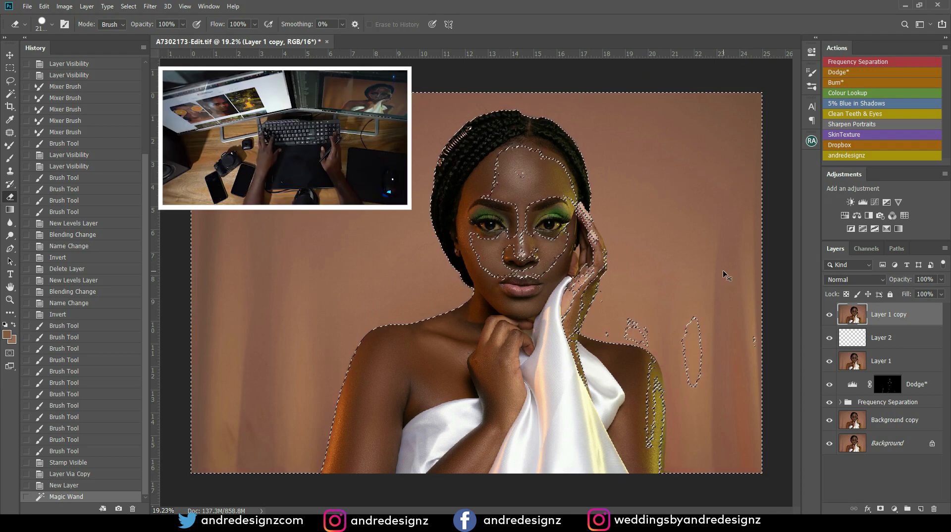
key("ctrl+d")
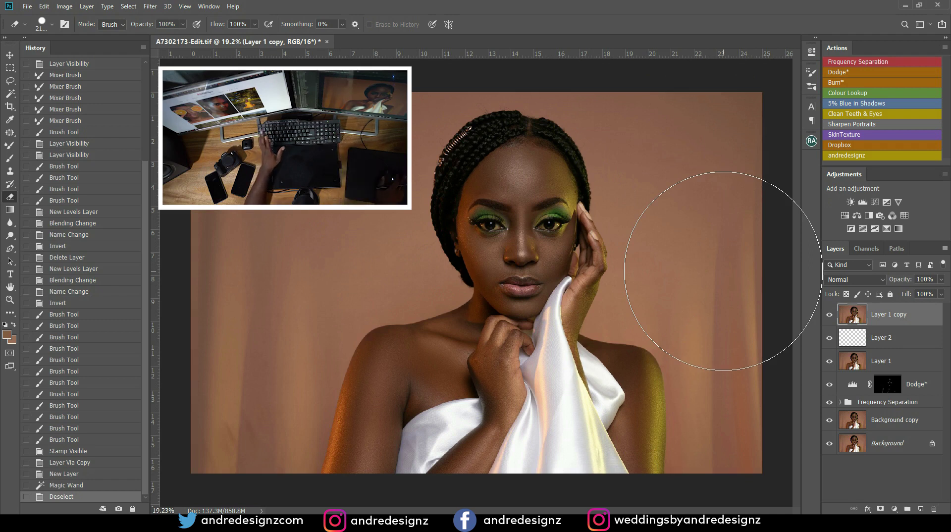
Step: Sample the backdrop tone (#735d46) near the hair as the foreground colour and fill Layer 2 with it
left_click(7, 335)
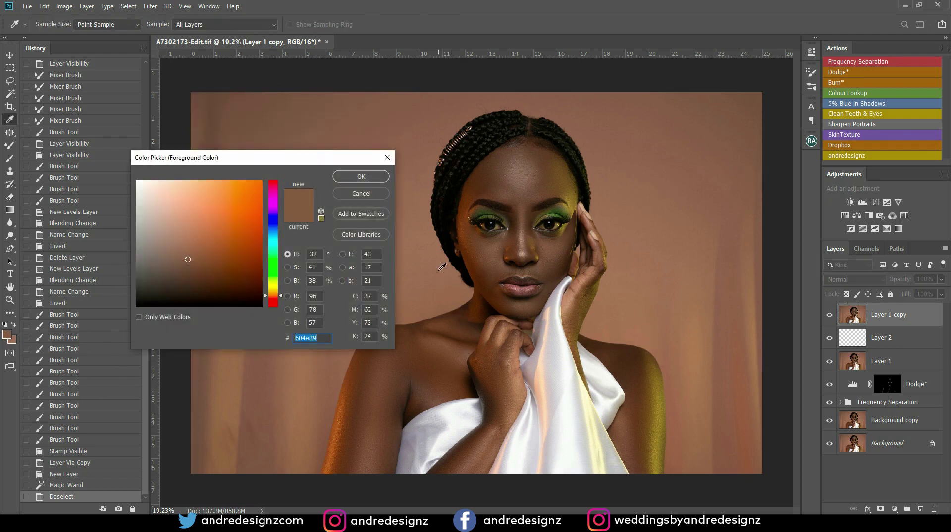
left_click(440, 270)
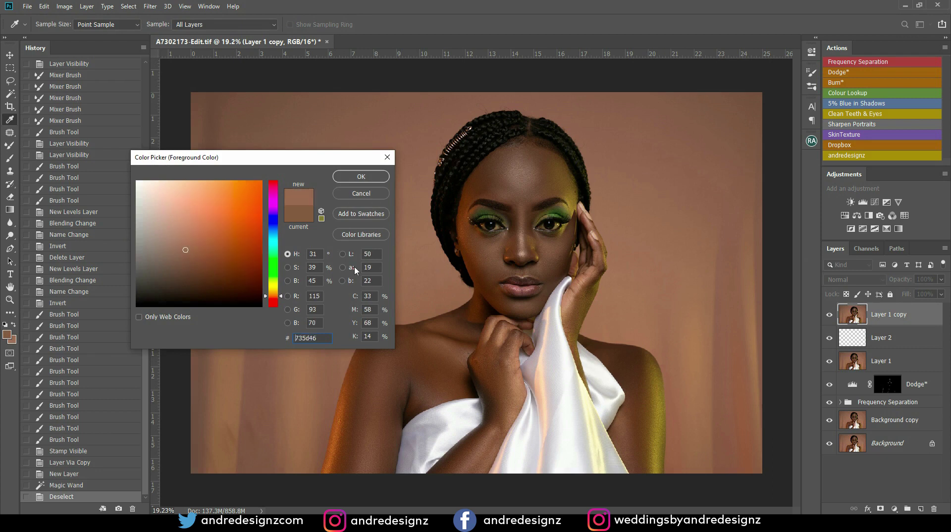
left_click(361, 177)
left_click(889, 338)
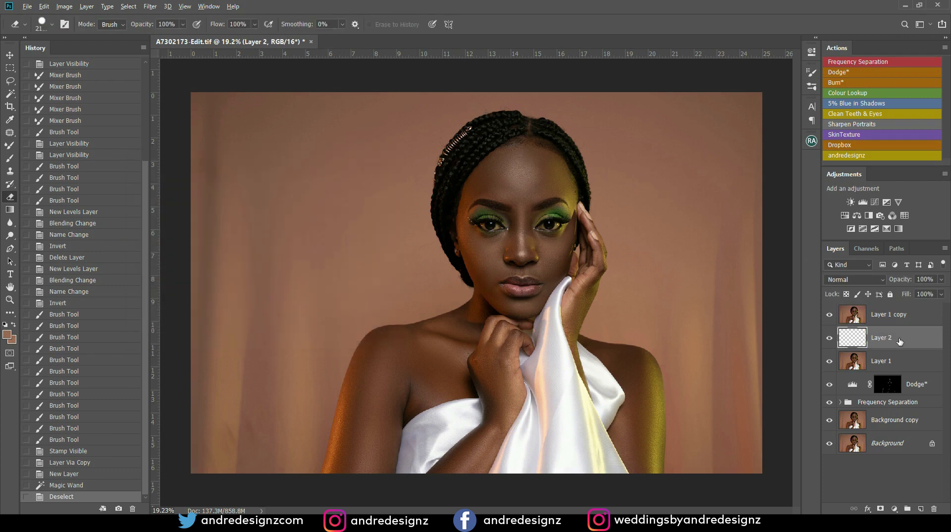
key("alt+BackSpace")
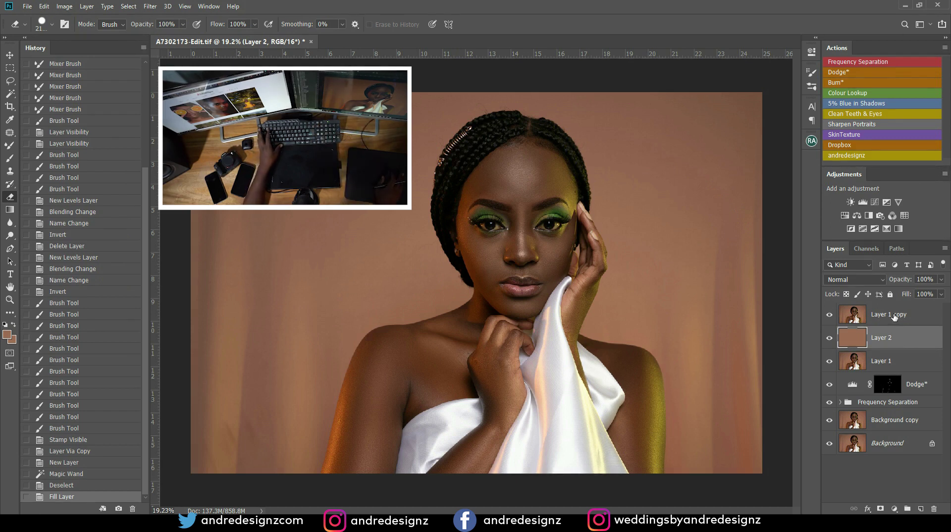
Step: Select the backdrop on Layer 1 copy with the Magic Wand and erase it around the woman with the large Eraser
left_click(894, 315)
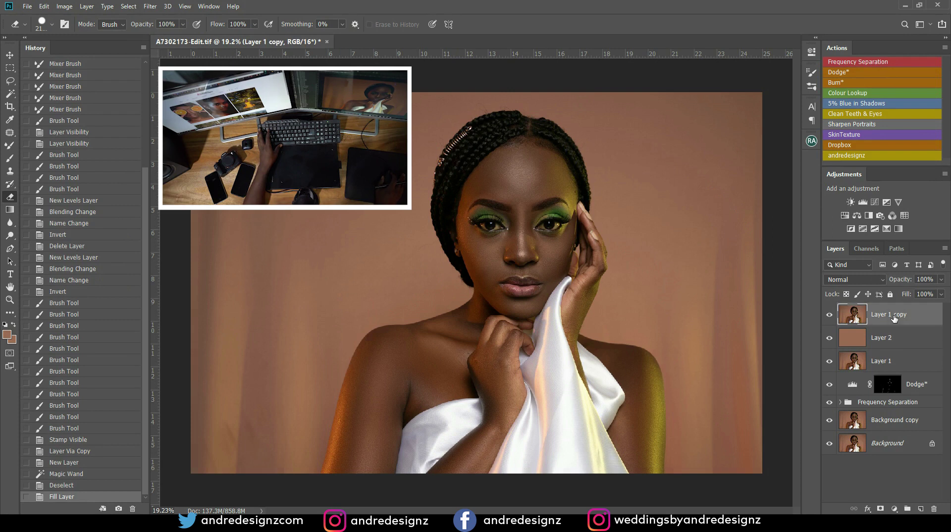
left_click(10, 94)
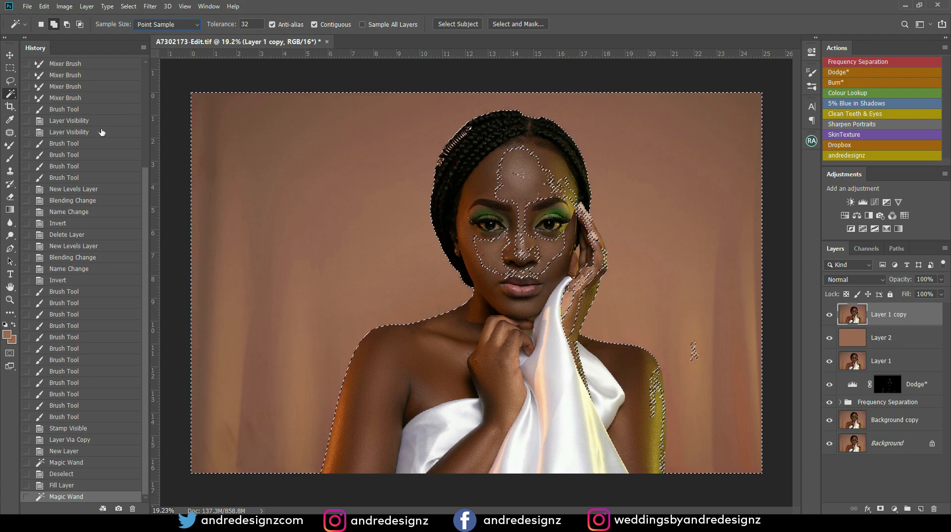
left_click(11, 197)
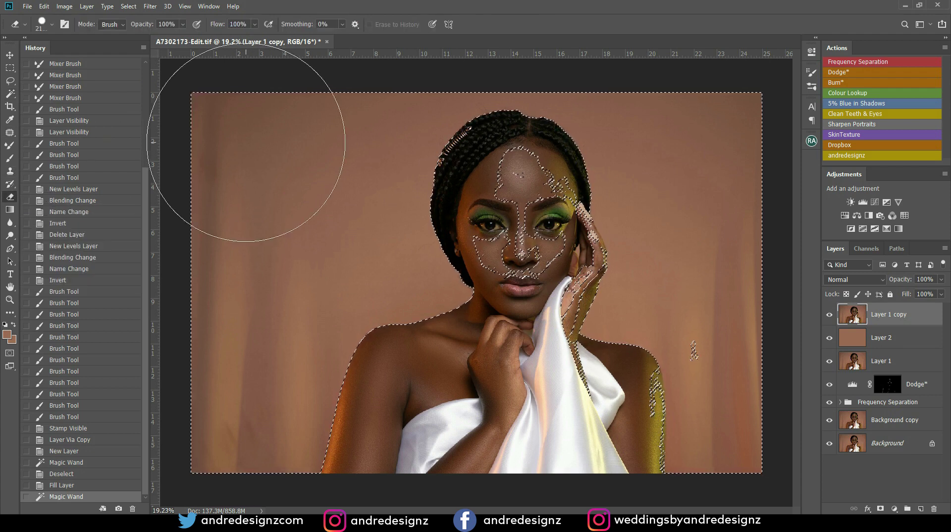
mouse_move(272, 165)
left_mouse_down()
mouse_move(238, 152)
mouse_move(284, 181)
mouse_move(314, 128)
mouse_move(346, 258)
mouse_move(386, 277)
mouse_move(243, 485)
mouse_move(233, 314)
mouse_move(319, 344)
mouse_move(352, 132)
mouse_move(432, 64)
mouse_move(441, 43)
mouse_move(586, 22)
mouse_move(681, 135)
mouse_move(747, 144)
mouse_move(760, 272)
mouse_move(797, 379)
mouse_move(936, 438)
mouse_move(901, 301)
left_mouse_up()
Step: Try erasing the leftover backdrop beside the raised hand with the Eraser reduced to 200 px, and revert the history to the Magic Wand state
scroll(525, 239, "up", 5)
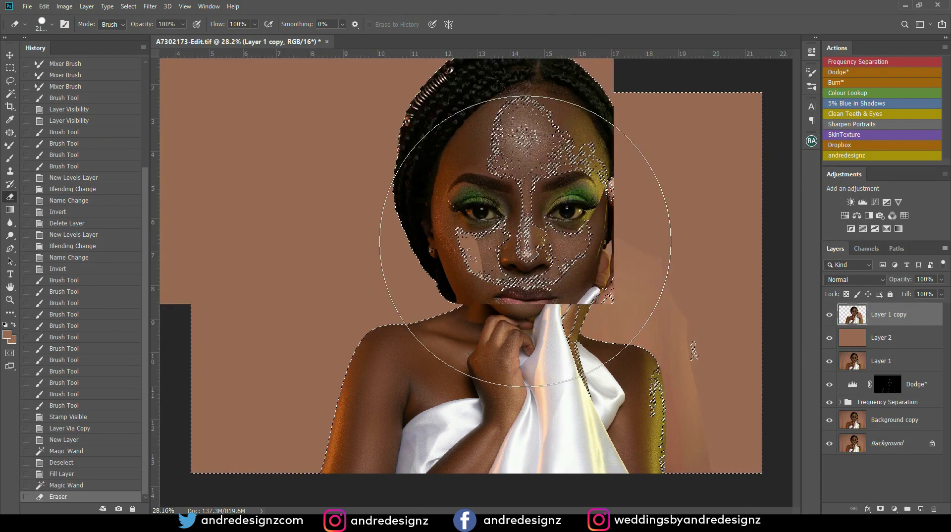
mouse_move(568, 233)
left_mouse_down()
mouse_move(213, 144)
mouse_move(297, 148)
left_mouse_up()
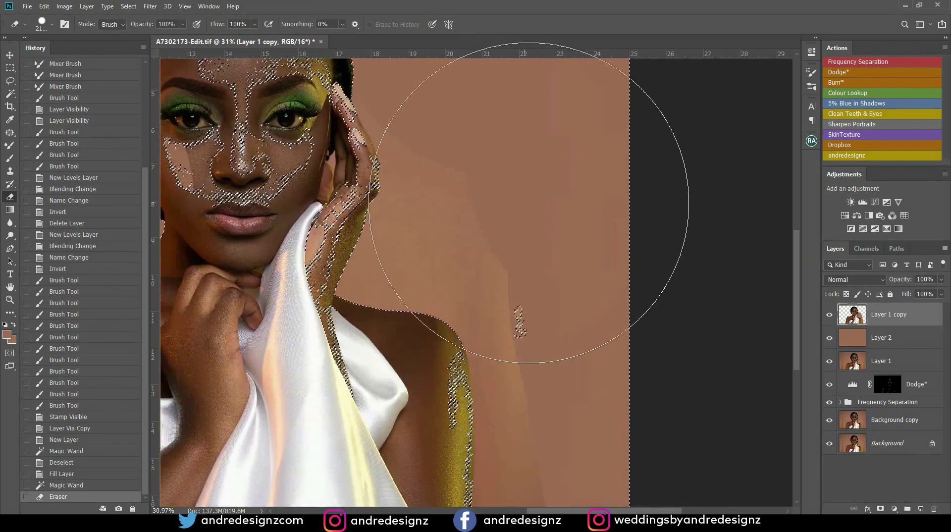
key("[")
key("[")
key("[")
key("[")
key("[")
key("[")
key("[")
key("[")
key("[")
key("[")
key("[")
key("[")
key("[")
key("[")
key("[")
key("[")
key("[")
key("[")
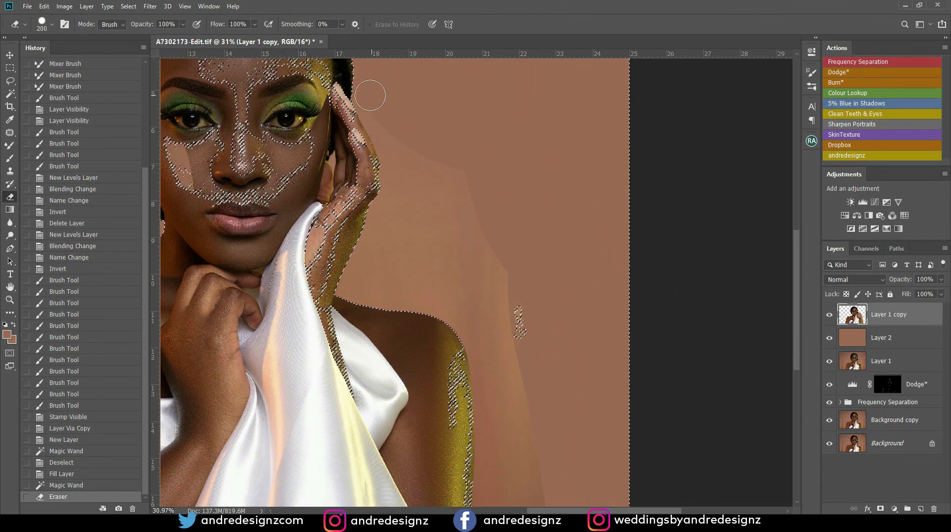
key("[")
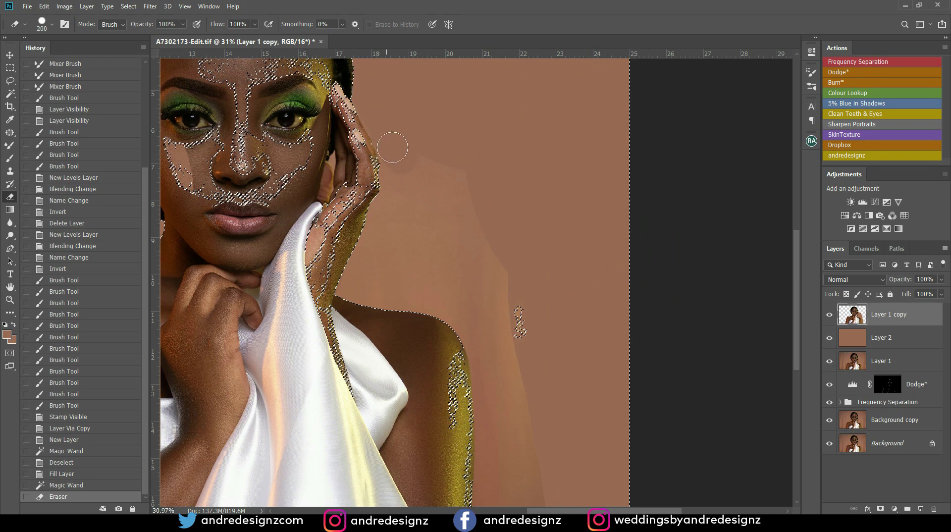
mouse_move(425, 183)
left_mouse_down()
mouse_move(474, 213)
mouse_move(508, 299)
left_mouse_up()
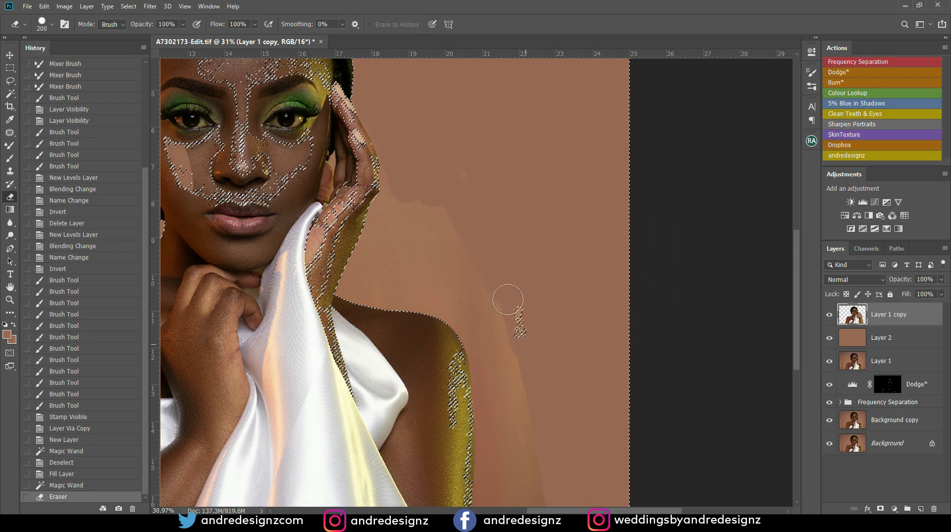
left_click_drag(463, 233, 402, 179)
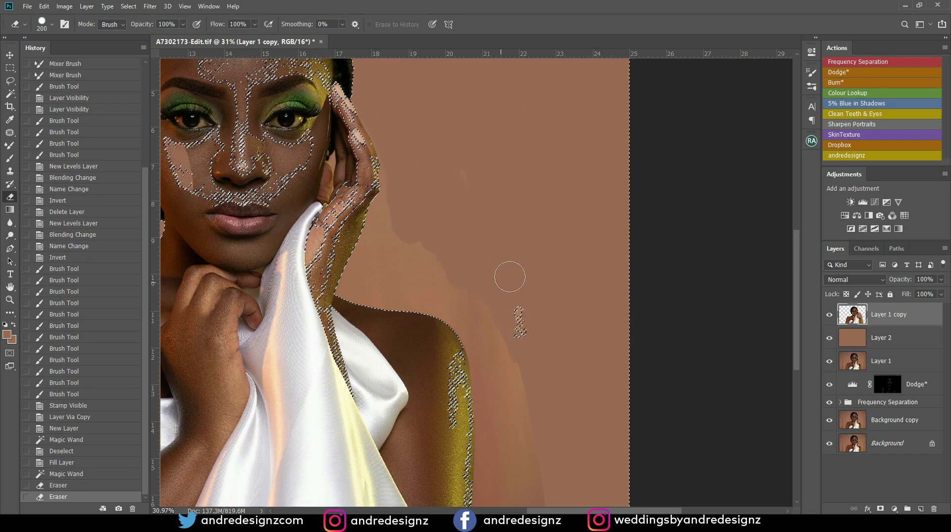
scroll(497, 284, "down", 8)
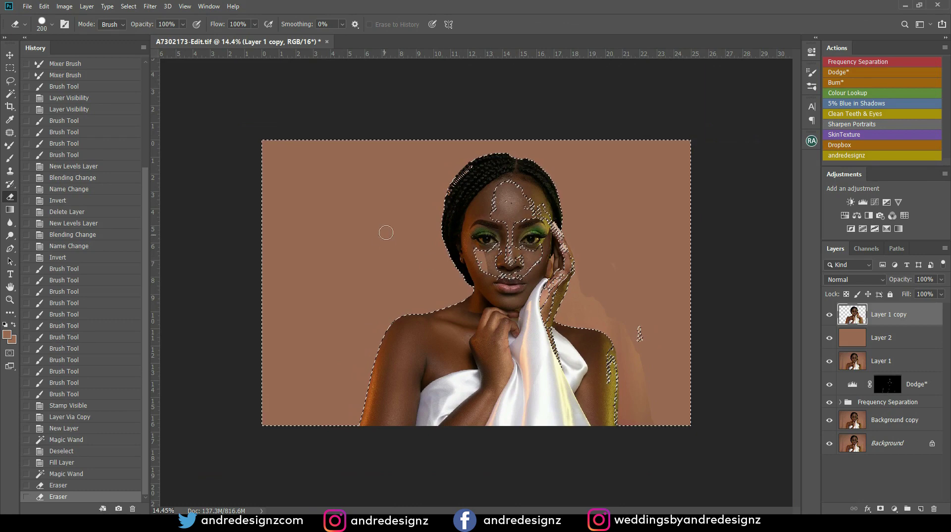
scroll(501, 281, "up", 10)
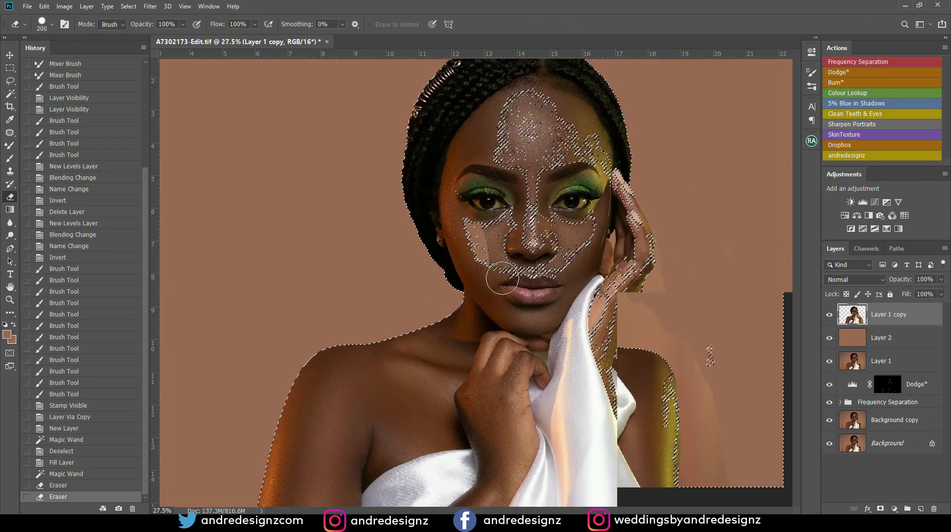
mouse_move(419, 158)
left_mouse_down()
mouse_move(439, 179)
mouse_move(409, 185)
left_mouse_up()
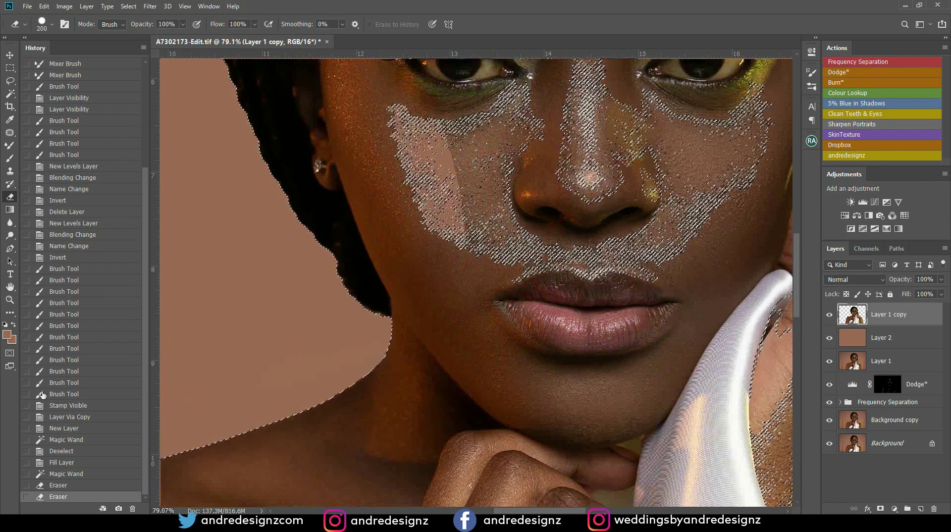
left_click(73, 475)
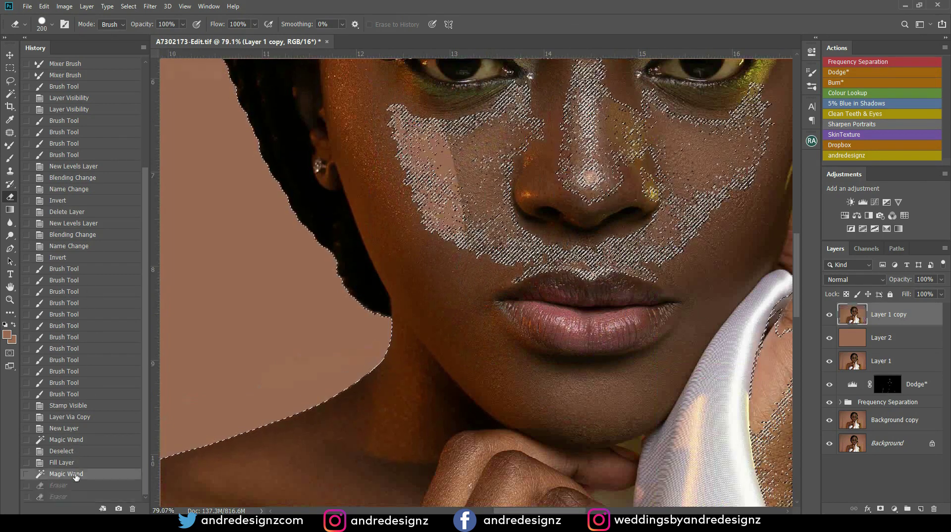
Step: Enlarge the Eraser and erase the selected backdrop around the woman on Layer 1 copy
scroll(367, 311, "down", 5)
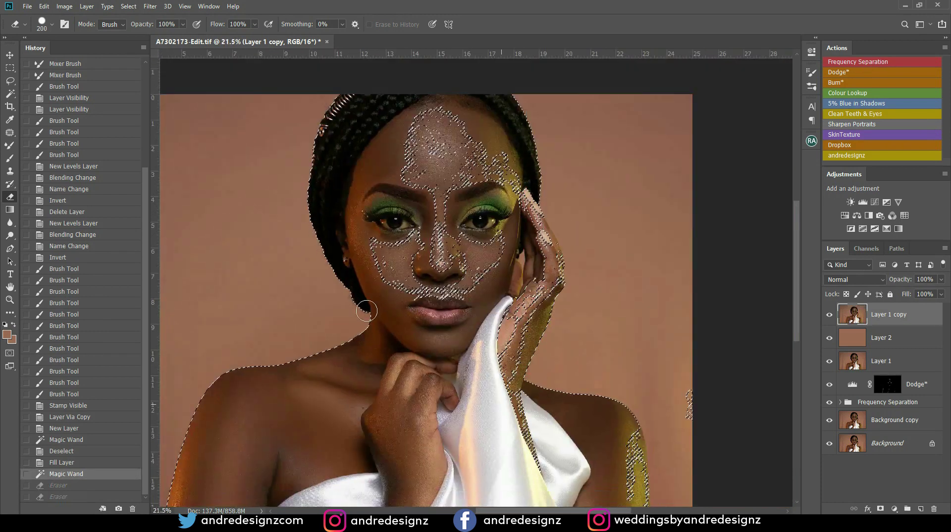
key("bracketright")
key("bracketright")
key("bracketright")
key("bracketright")
key("bracketright")
key("bracketright")
key("bracketright")
key("bracketright")
key("bracketright")
key("bracketright")
mouse_move(421, 279)
left_mouse_down()
mouse_move(395, 263)
mouse_move(406, 194)
mouse_move(339, 156)
mouse_move(269, 213)
mouse_move(297, 214)
mouse_move(282, 133)
mouse_move(272, 189)
mouse_move(304, 340)
mouse_move(311, 252)
mouse_move(300, 283)
mouse_move(340, 316)
mouse_move(363, 312)
mouse_move(362, 265)
mouse_move(352, 355)
mouse_move(371, 386)
mouse_move(377, 346)
mouse_move(361, 465)
mouse_move(288, 441)
mouse_move(287, 354)
mouse_move(314, 293)
mouse_move(386, 306)
mouse_move(438, 304)
left_mouse_up()
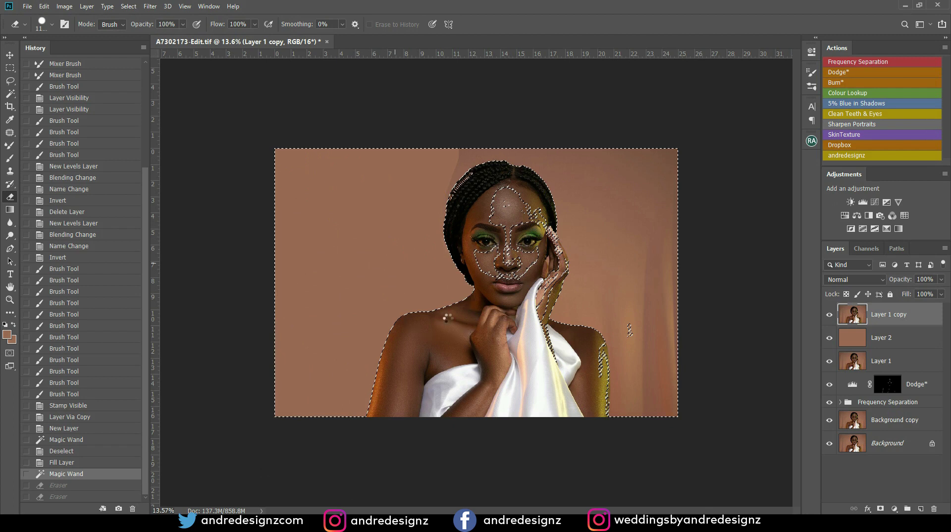
left_click(448, 318)
left_click(448, 320)
left_click(448, 315)
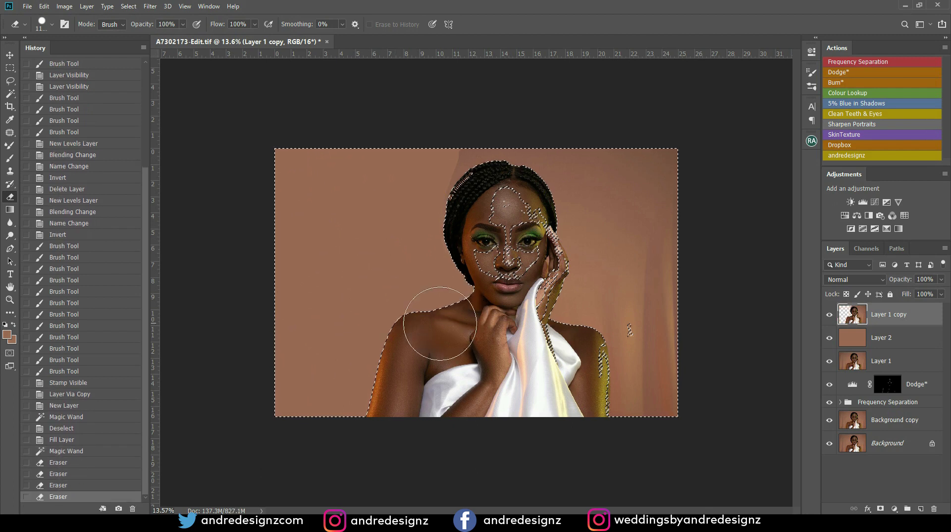
scroll(494, 306, "up", 6)
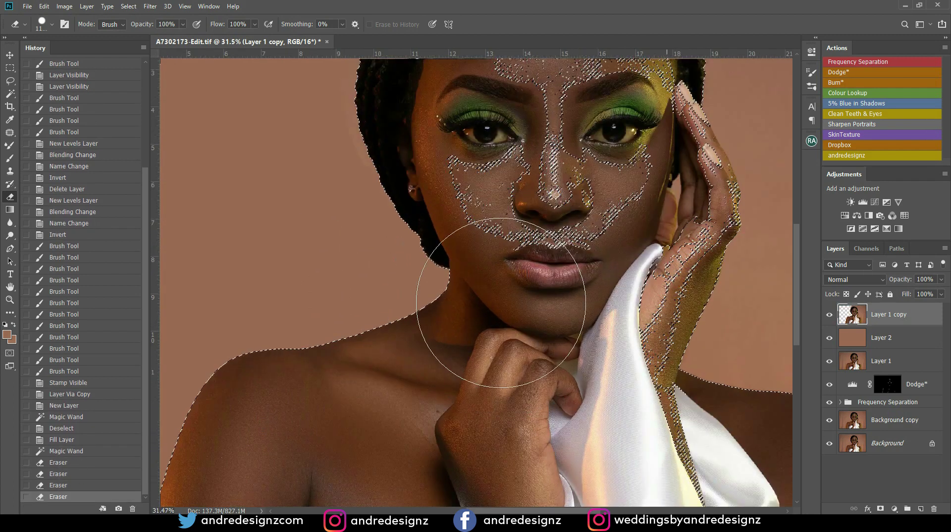
scroll(500, 302, "down", 4)
mouse_move(401, 186)
left_mouse_down()
mouse_move(435, 120)
mouse_move(544, 112)
mouse_move(590, 120)
mouse_move(631, 146)
mouse_move(590, 149)
mouse_move(626, 206)
mouse_move(613, 194)
mouse_move(649, 192)
mouse_move(709, 216)
mouse_move(689, 234)
mouse_move(705, 494)
mouse_move(688, 346)
mouse_move(641, 270)
left_mouse_up()
Step: Reduce the Eraser to 500 px and clear the backdrop selection
key("bracketleft")
key("bracketleft")
key("bracketleft")
key("bracketleft")
key("bracketleft")
key("bracketleft")
scroll(595, 310, "up", 5)
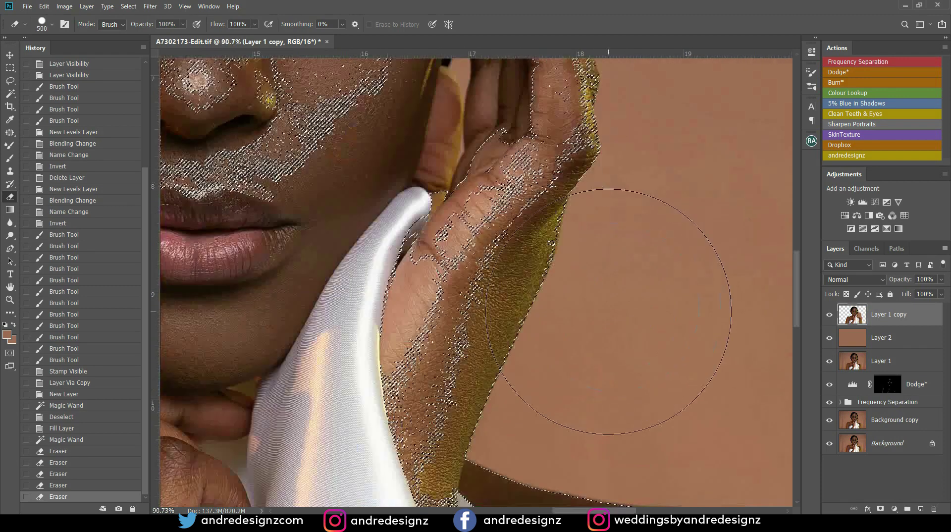
scroll(608, 311, "up", 2)
left_click_drag(640, 402, 444, 206)
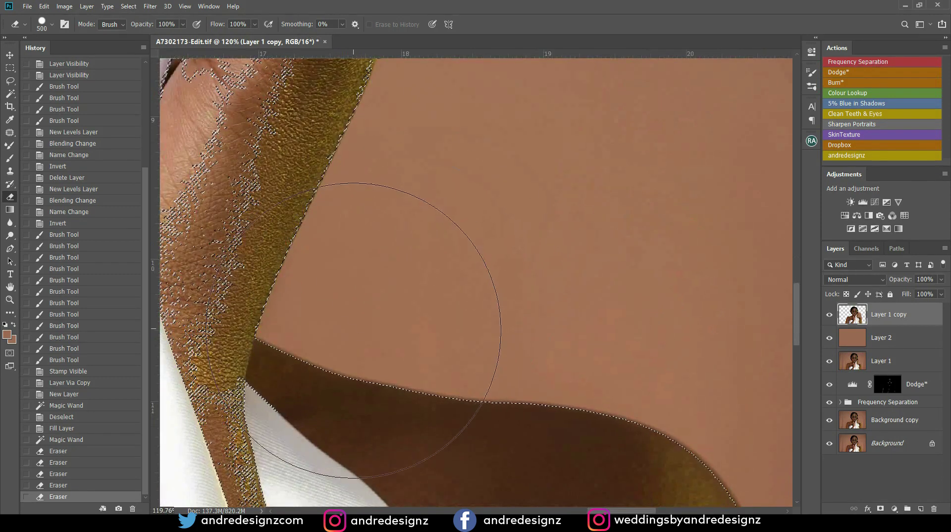
scroll(465, 339, "down", 10)
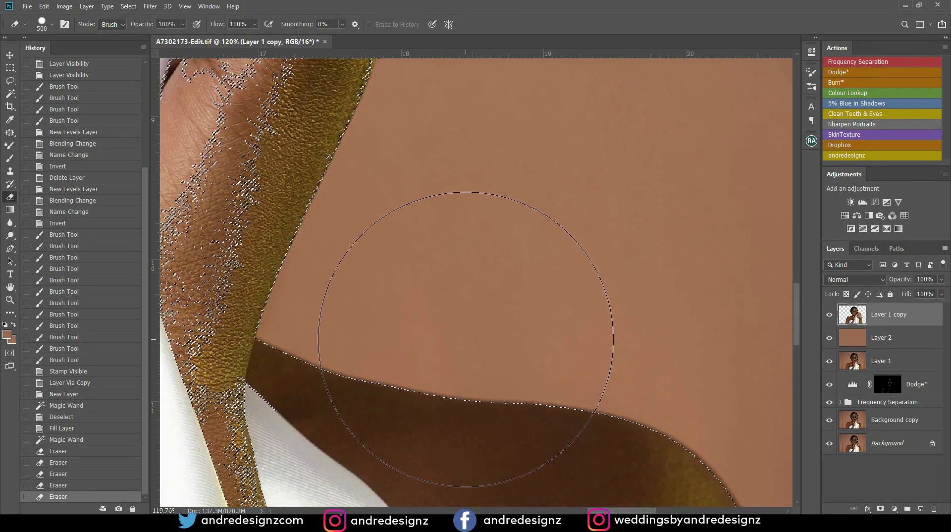
scroll(472, 333, "down", 1)
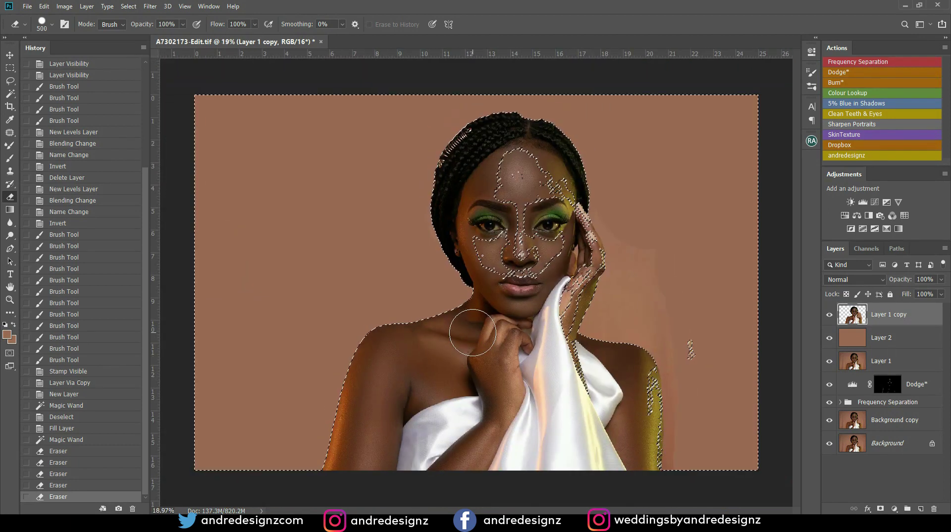
key("ctrl+d")
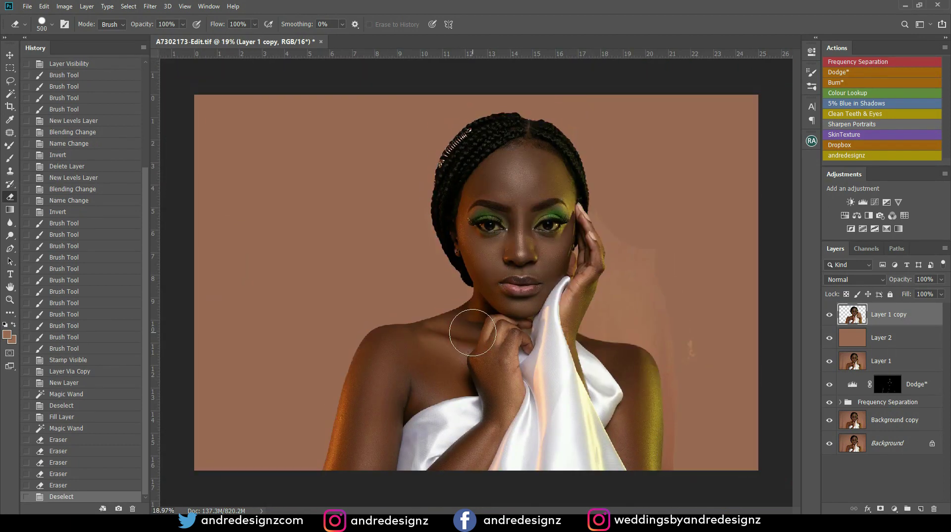
Step: Trace a closed Pen path around the small backdrop gap between the woman's face and her raised hand
key("ctrl+r")
scroll(585, 253, "up", 2)
left_click_drag(588, 255, 412, 239)
key("ctrl+0")
key("p")
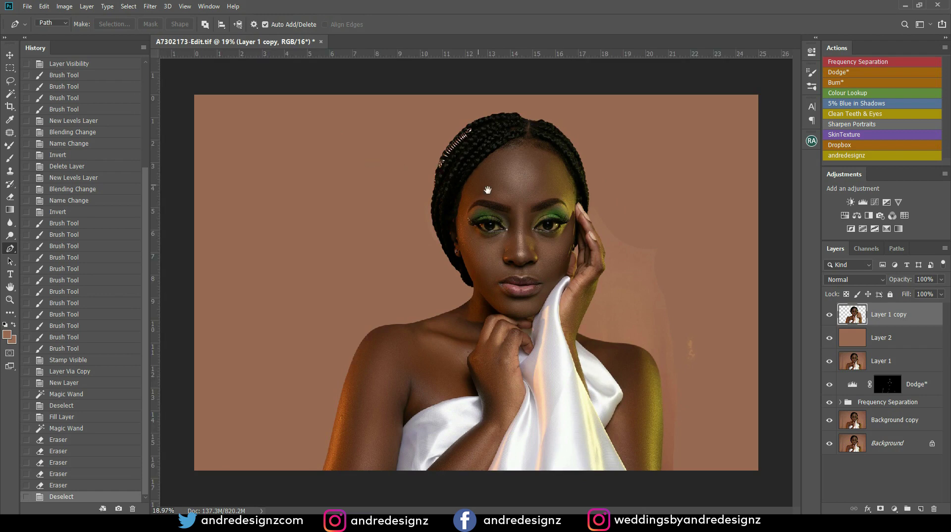
scroll(509, 204, "up", 1)
key("ctrl+r")
left_click_drag(545, 198, 235, 193)
key("ctrl+r")
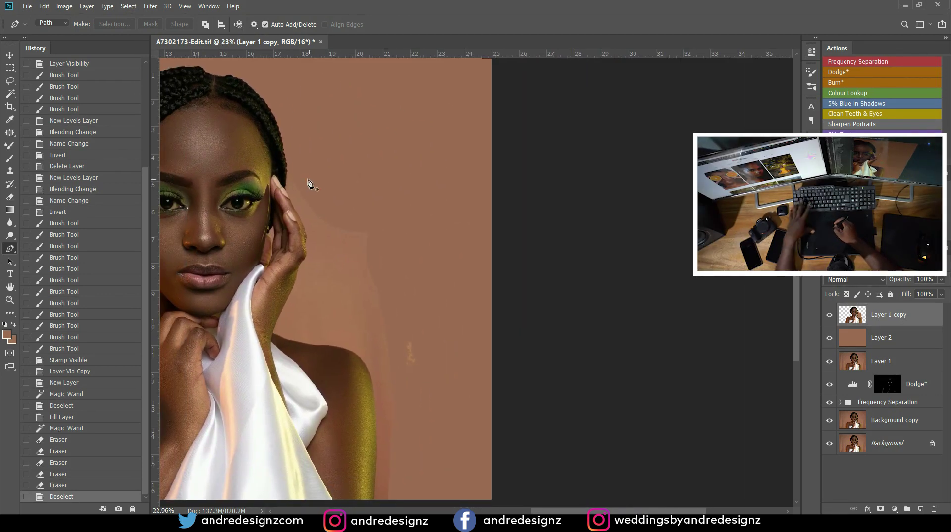
scroll(299, 193, "up", 3)
left_click(249, 259)
double_click(249, 259)
left_click(245, 269)
left_click(243, 272)
left_click(242, 274)
left_click(249, 288)
left_click(253, 282)
left_click(254, 273)
left_click(253, 267)
left_click(250, 259)
Step: Convert the path to a selection with a 2-pixel feather, delete the backdrop inside it on Layer 1 copy, and deselect
right_click(249, 272)
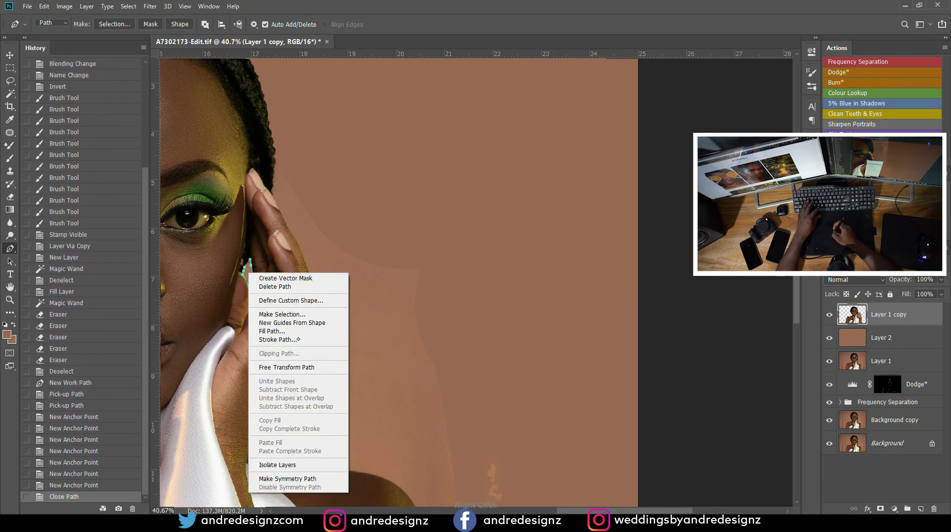
left_click(282, 314)
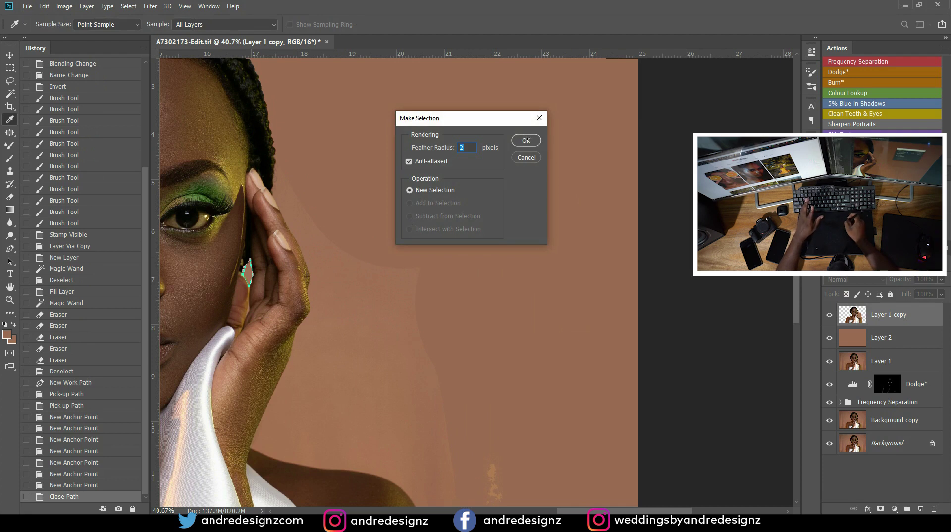
left_click(526, 141)
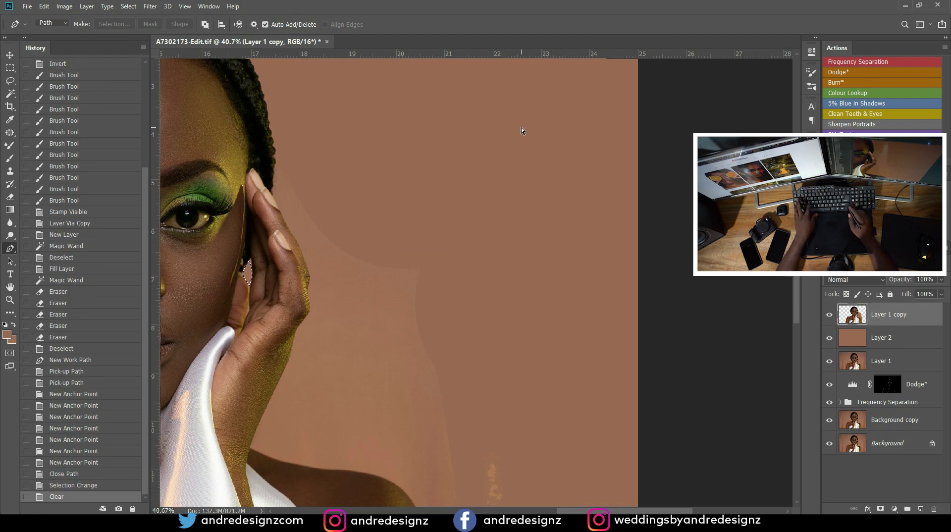
key("Delete")
key("ctrl+d")
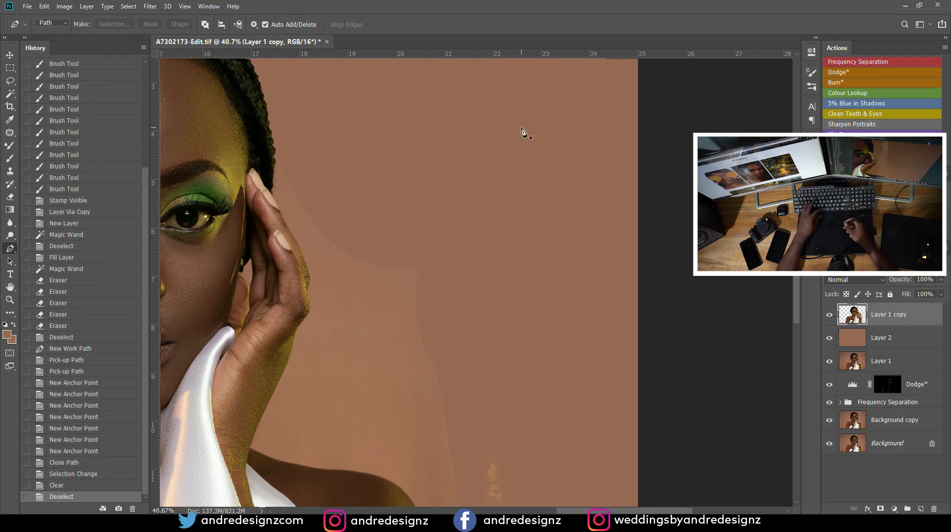
Step: Start a new Pen path down the edge of the braids towards the raised hand's fingertips, undoing the misplaced anchor point
left_click(277, 162)
left_click(276, 168)
left_click(276, 172)
left_click(275, 177)
left_click(275, 180)
left_click(274, 186)
left_click(273, 190)
left_click(273, 194)
left_click(273, 193)
left_click(273, 193)
left_click(273, 193)
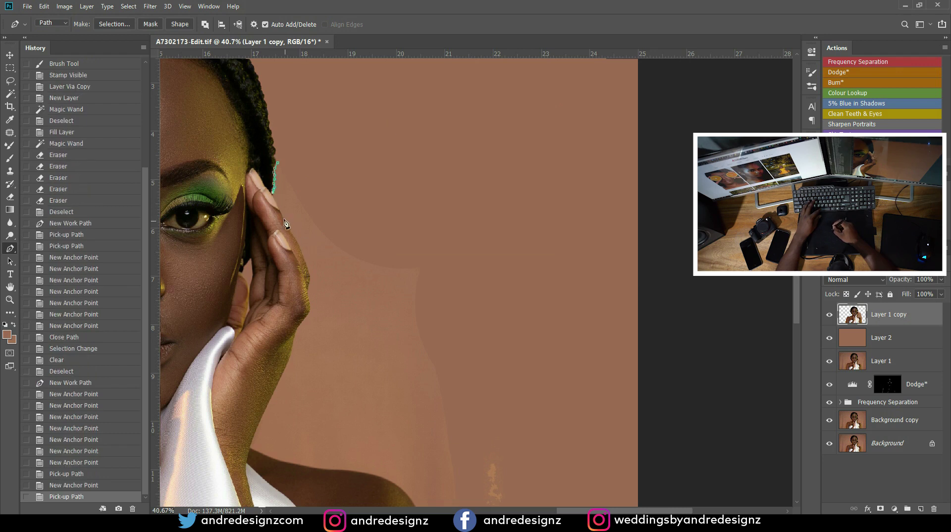
left_click(281, 216)
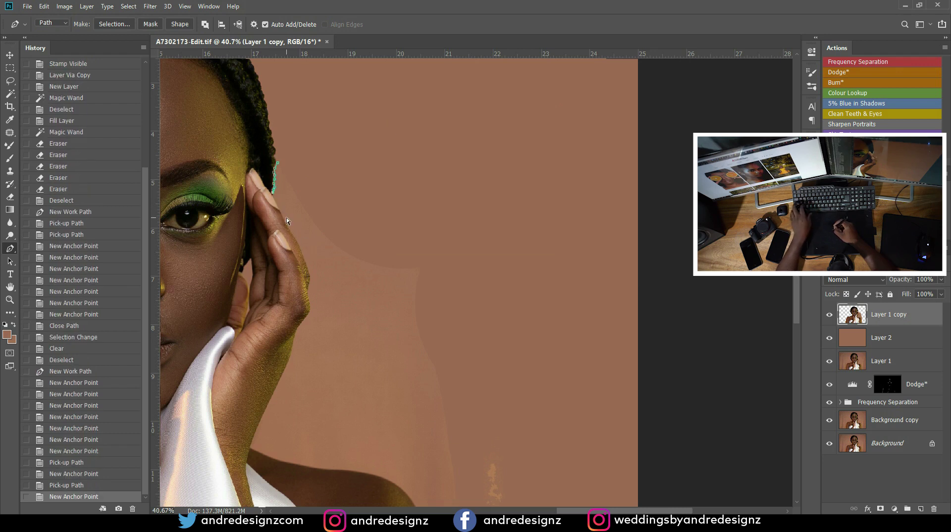
key("ctrl+z")
scroll(303, 228, "up", 5)
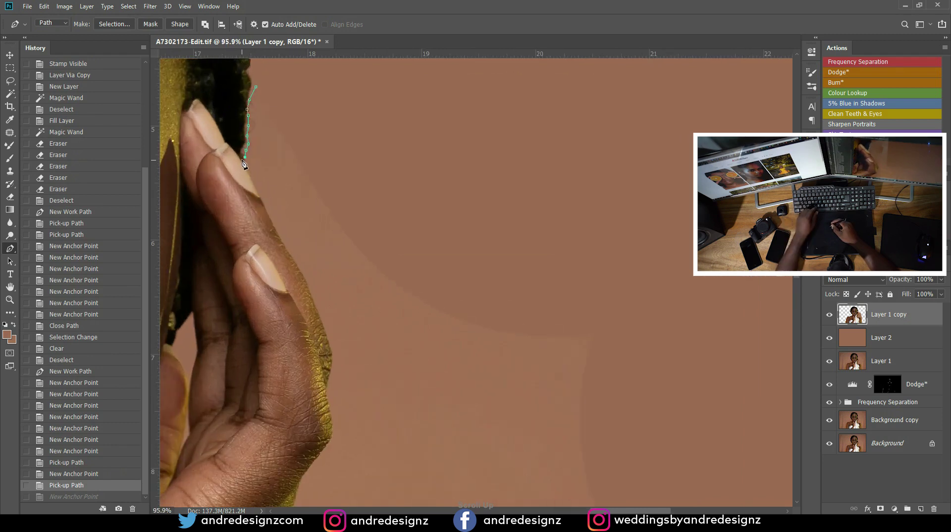
Step: Continue the Pen path from the braids down the outer edge of the fingers and palm to the heel of the raised hand
left_click(244, 167)
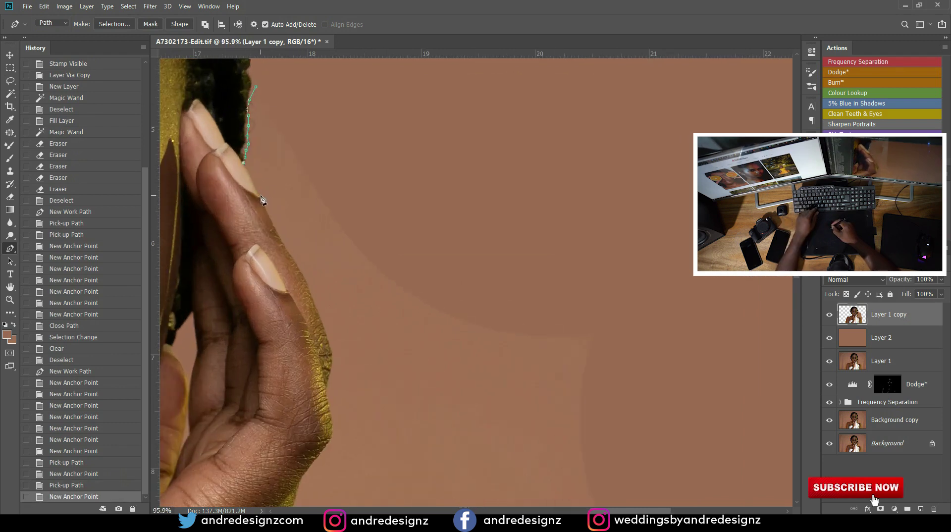
left_click(266, 205)
left_click(267, 209)
left_click(306, 282)
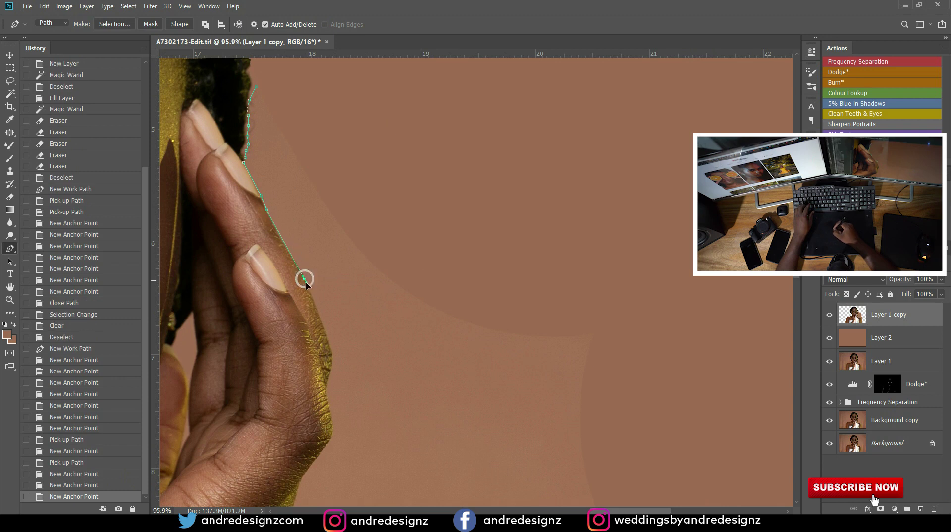
left_click(332, 351)
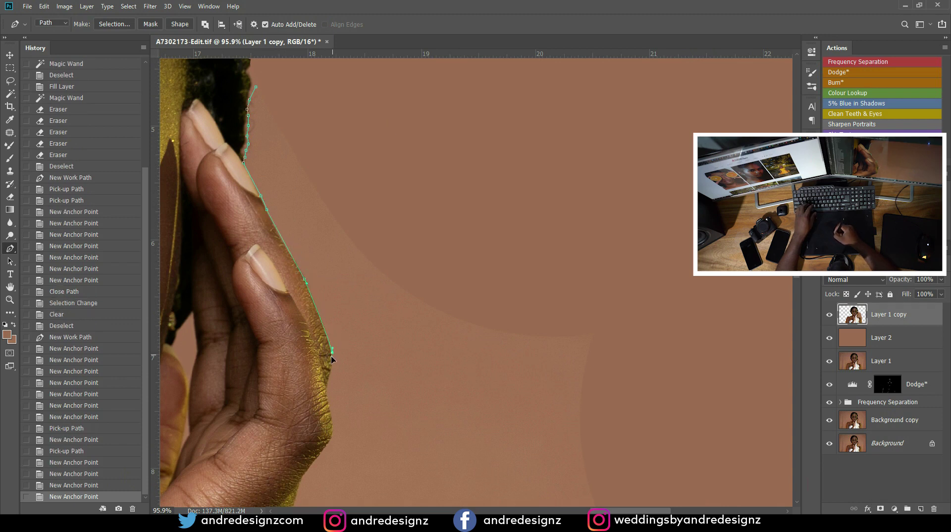
left_click(326, 391)
left_click_drag(331, 440, 323, 454)
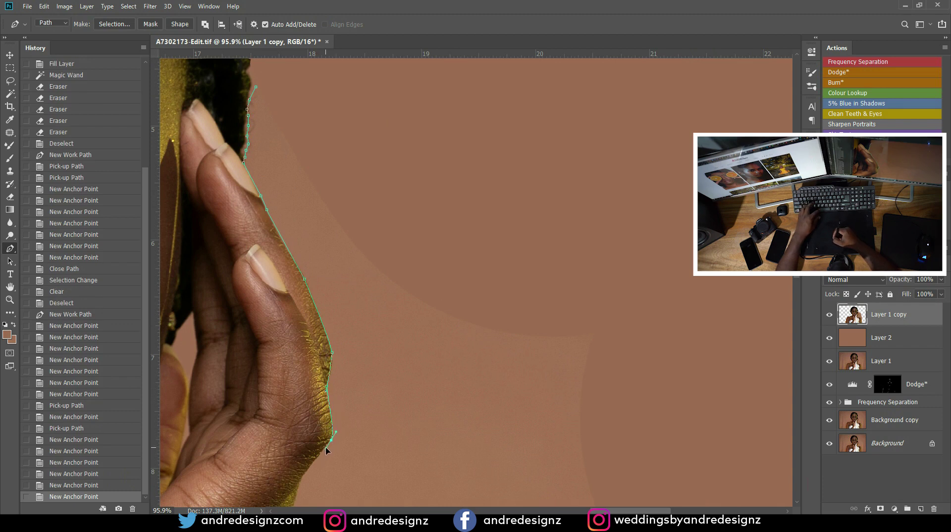
Step: Extend the Pen path along the wrist and outer forearm to where the arm meets the shoulder, replacing the overly long last segment
left_click_drag(352, 424, 433, 157)
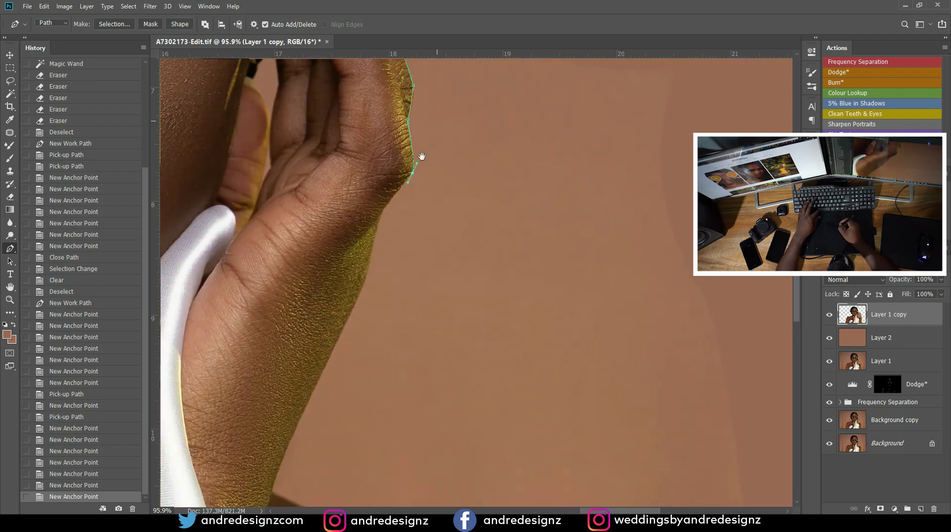
right_click(386, 207)
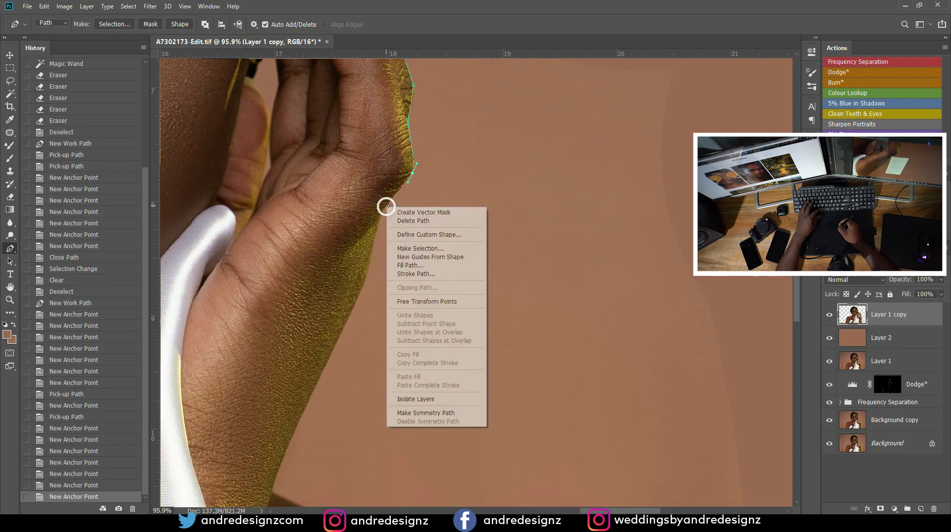
left_click(411, 153)
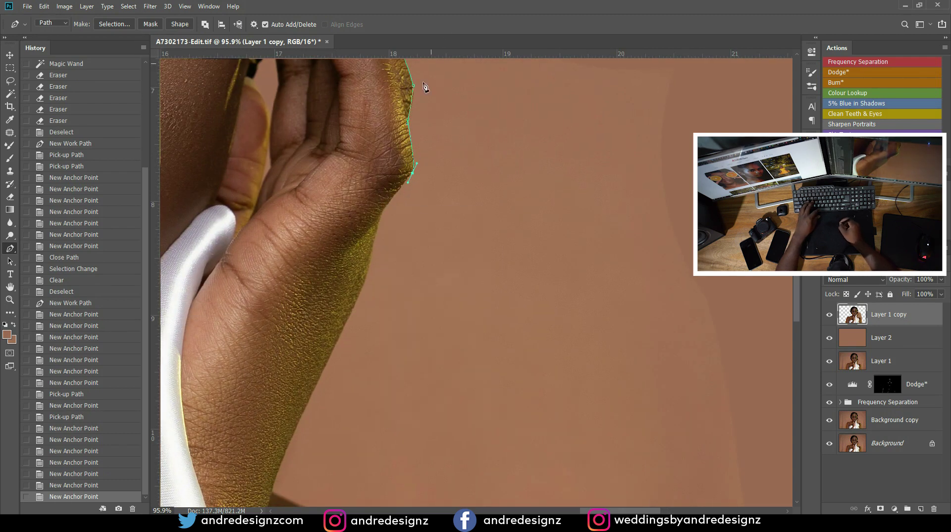
left_click(385, 210)
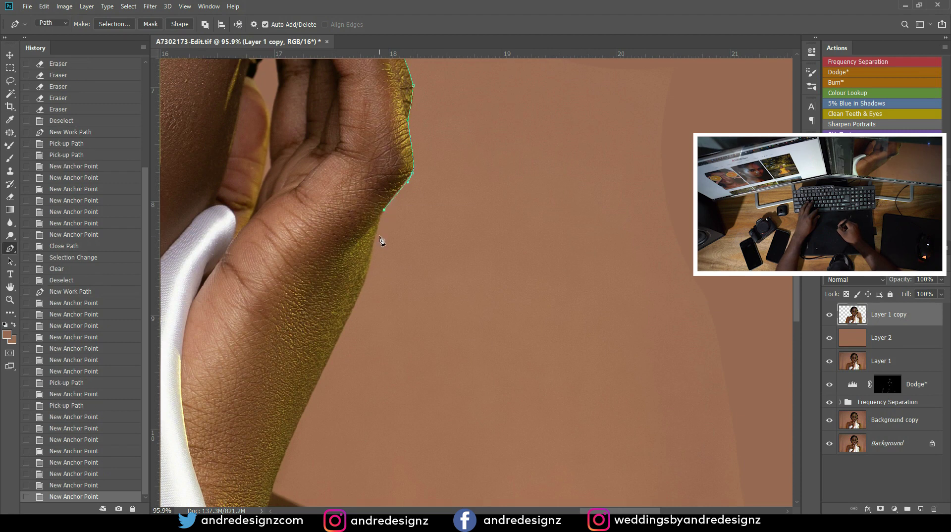
left_click(366, 281)
left_click(273, 490)
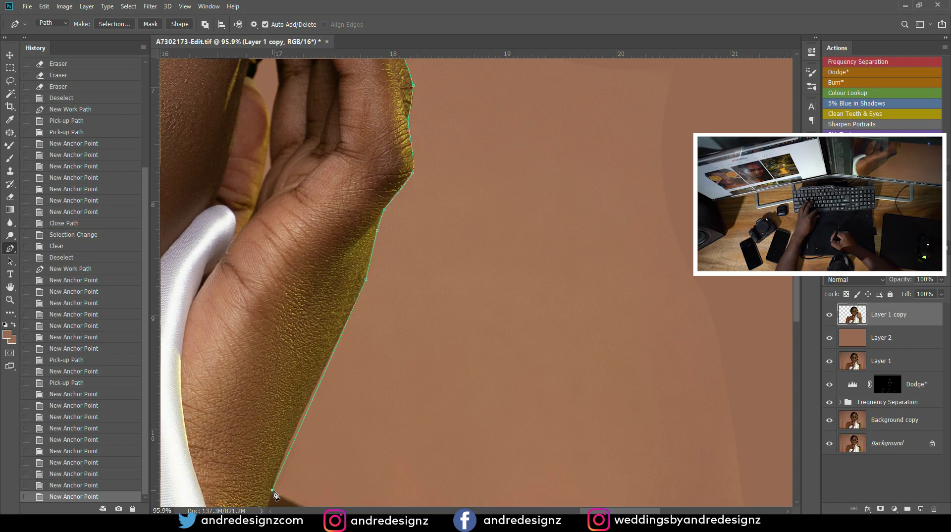
key("ctrl+z")
left_click(285, 452)
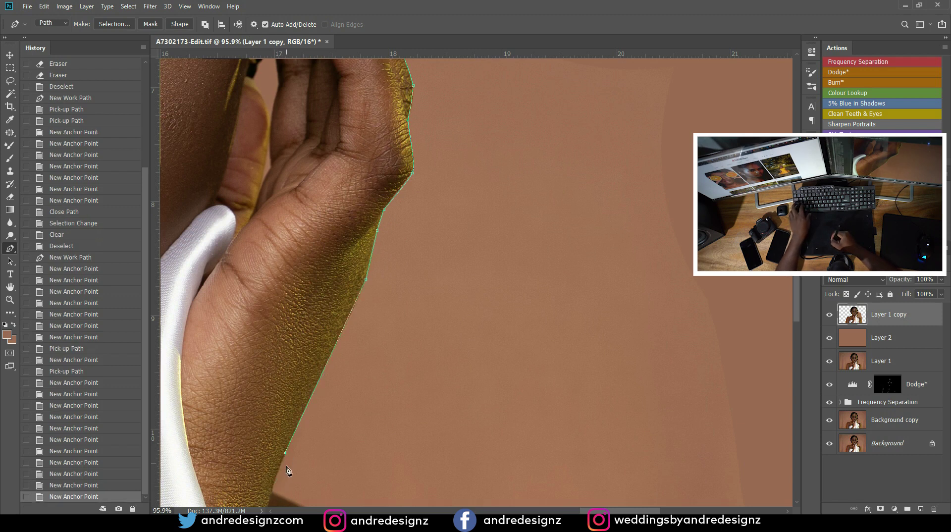
left_click(272, 490)
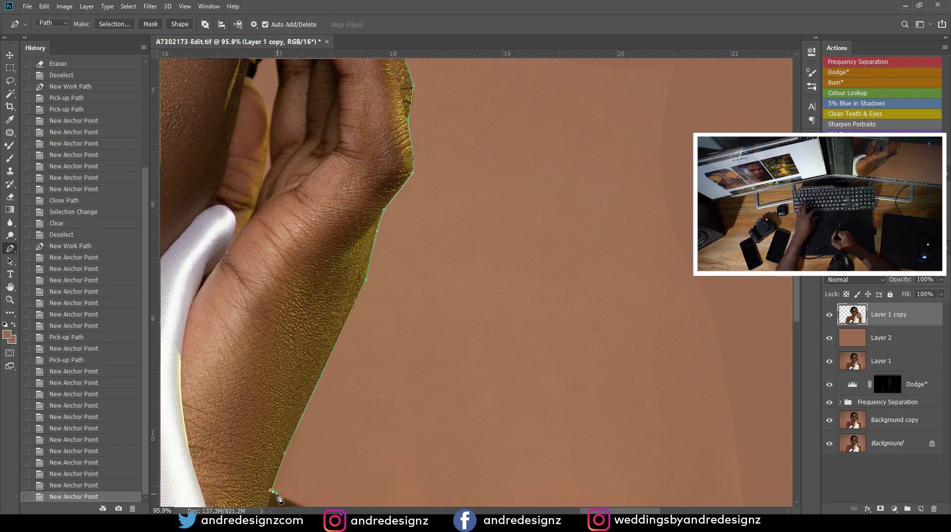
left_click_drag(331, 436, 260, 128)
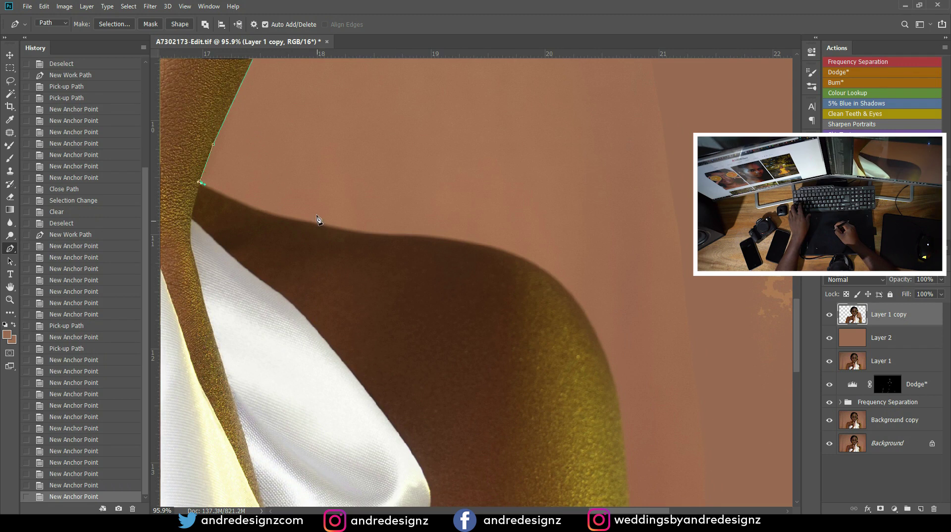
left_click_drag(415, 118, 375, 180)
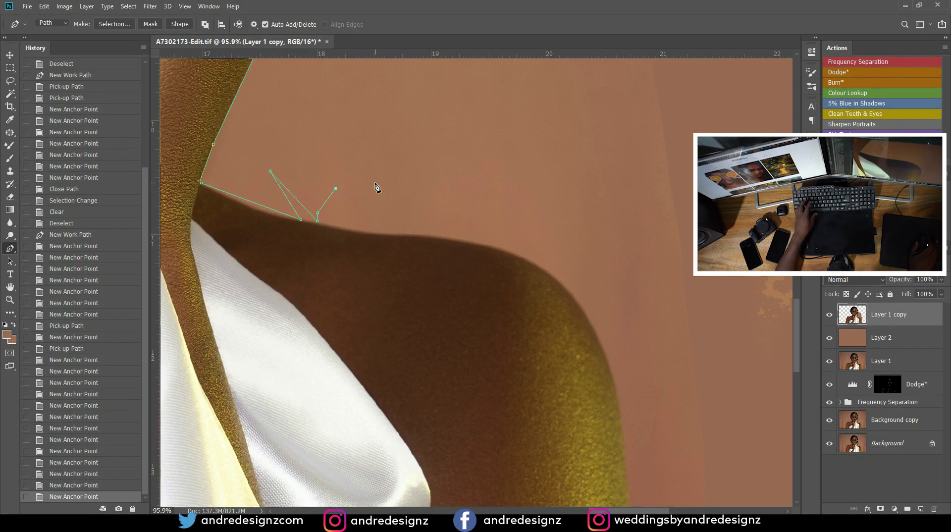
scroll(375, 184, "down", 5)
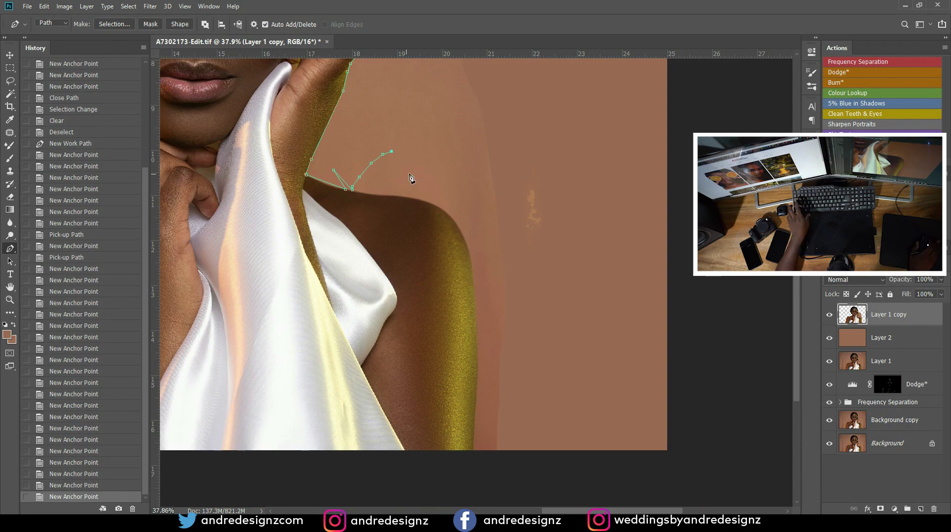
left_click(71, 475)
left_click(101, 452)
left_click(113, 418)
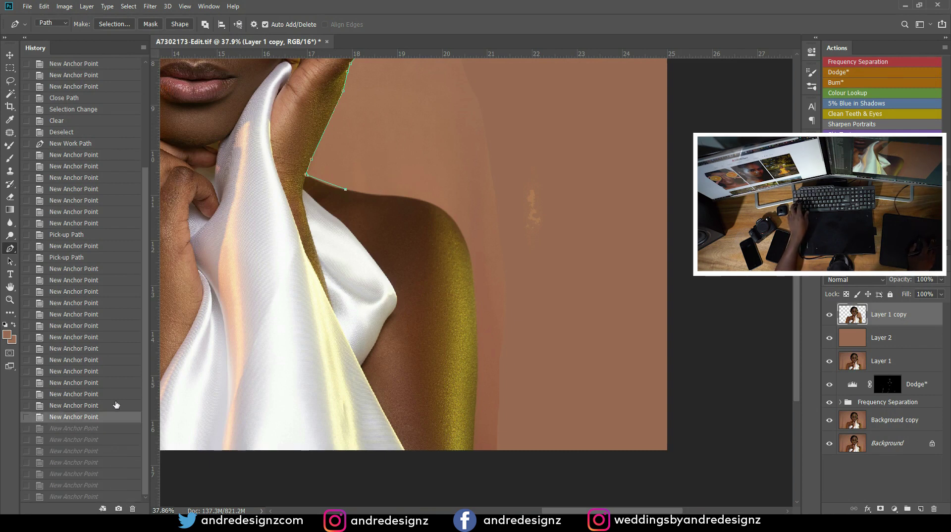
left_click(113, 382)
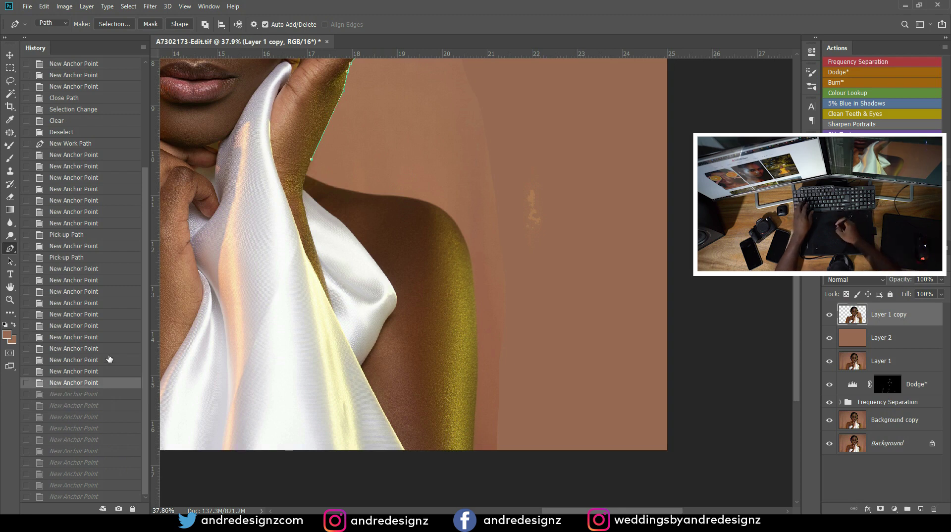
Step: Place anchor points at the forearm's base and trace the Pen path across the shoulder with curves onto the upper arm
left_click(307, 174)
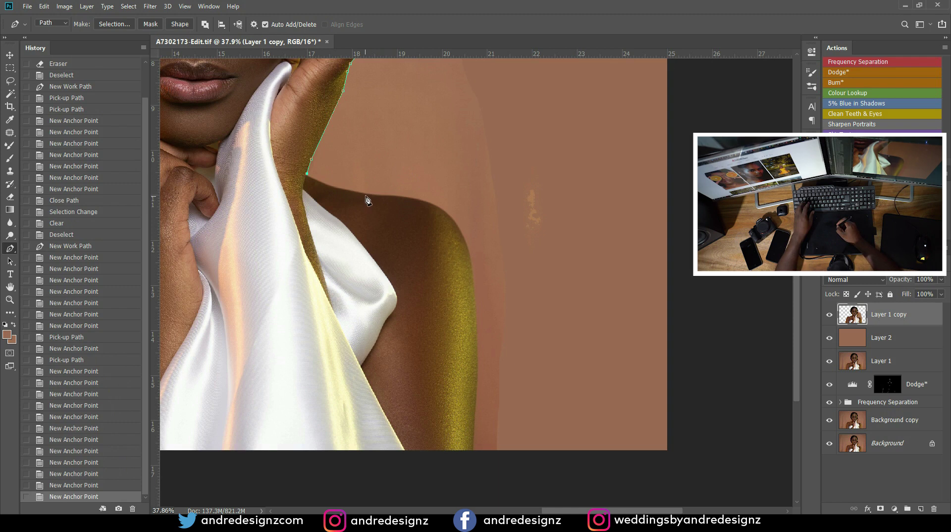
left_click(328, 186)
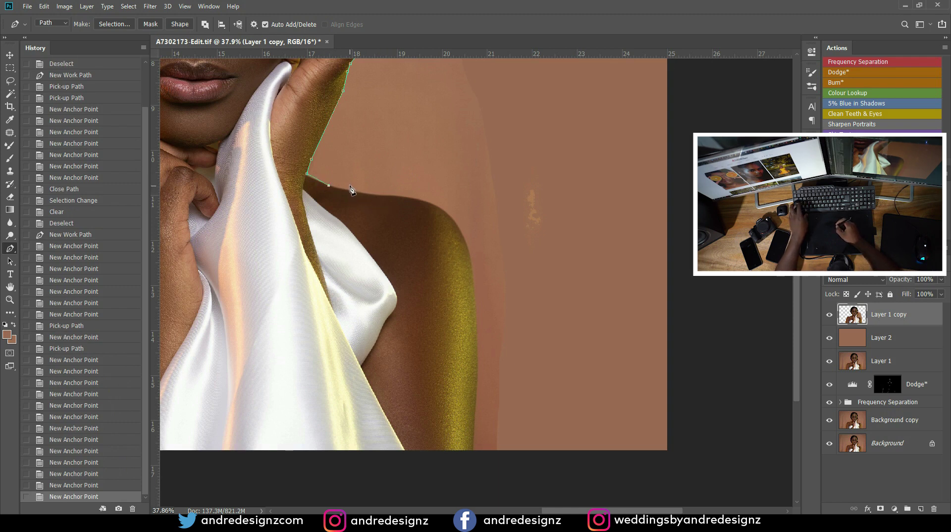
key("ctrl+z")
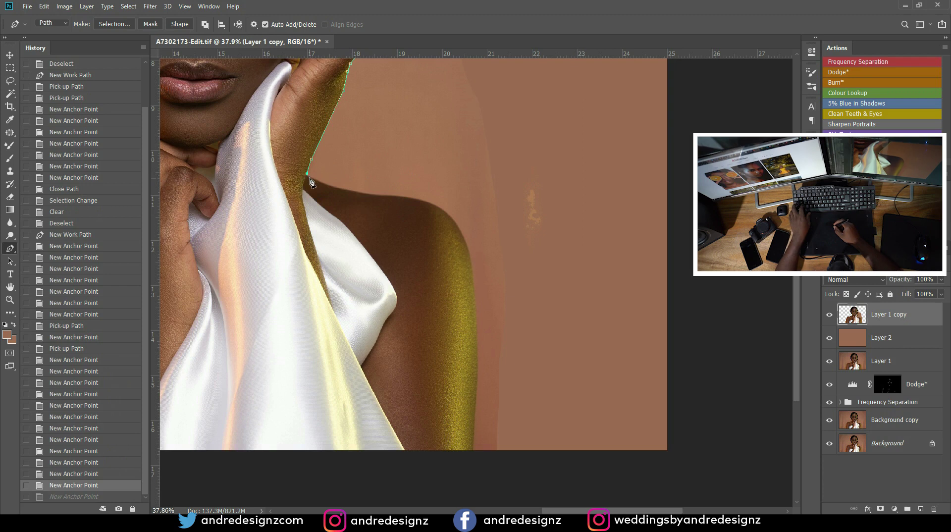
left_click(309, 177)
left_click_drag(342, 189, 411, 197)
left_click_drag(468, 249, 480, 297)
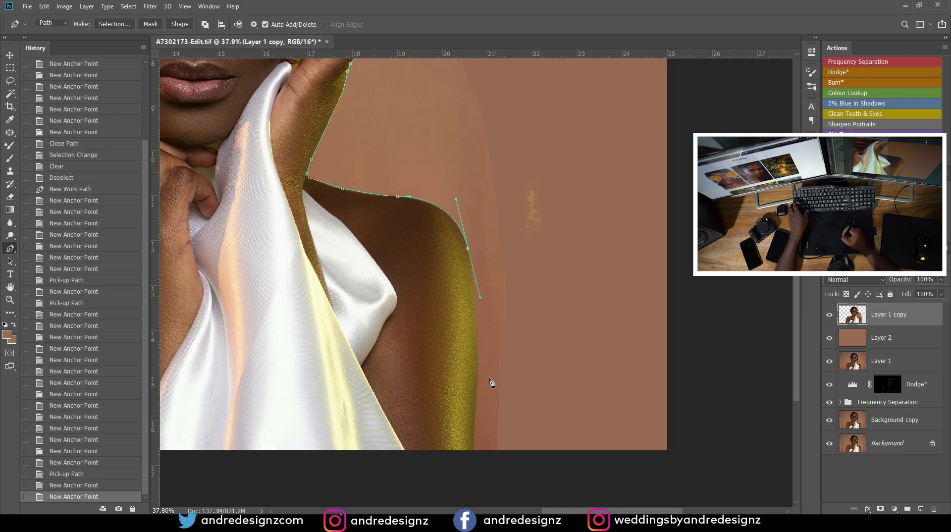
Step: Run the Pen path down the arm to the image's lower edge, loop it around the leftover backdrop, and close it beside the braids
left_click_drag(477, 402, 475, 418)
left_click_drag(472, 453, 472, 463)
left_click_drag(584, 416, 584, 421)
left_click_drag(625, 329, 630, 308)
left_click_drag(637, 158, 632, 92)
scroll(639, 166, "down", 5)
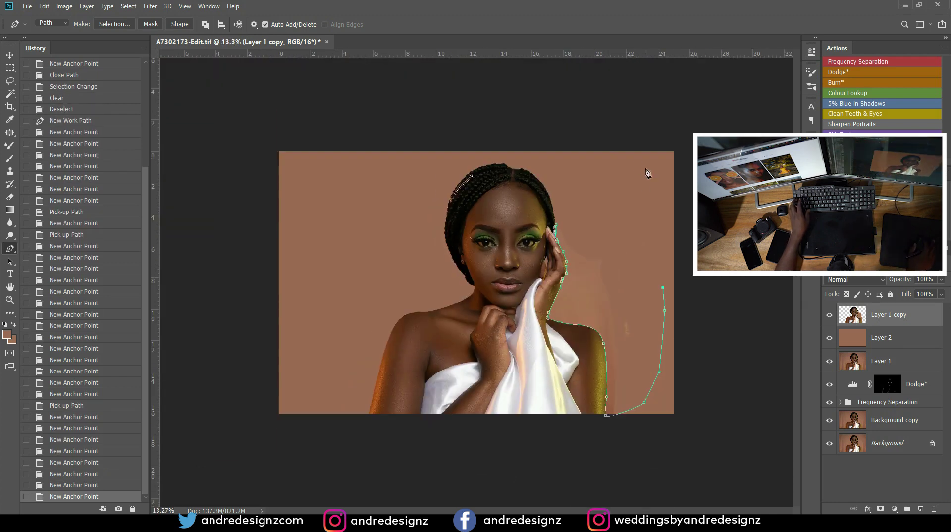
left_click_drag(559, 230, 498, 295)
Step: Convert the closed path to a selection, delete the old backdrop inside it on Layer 1 copy, and deselect
right_click(593, 254)
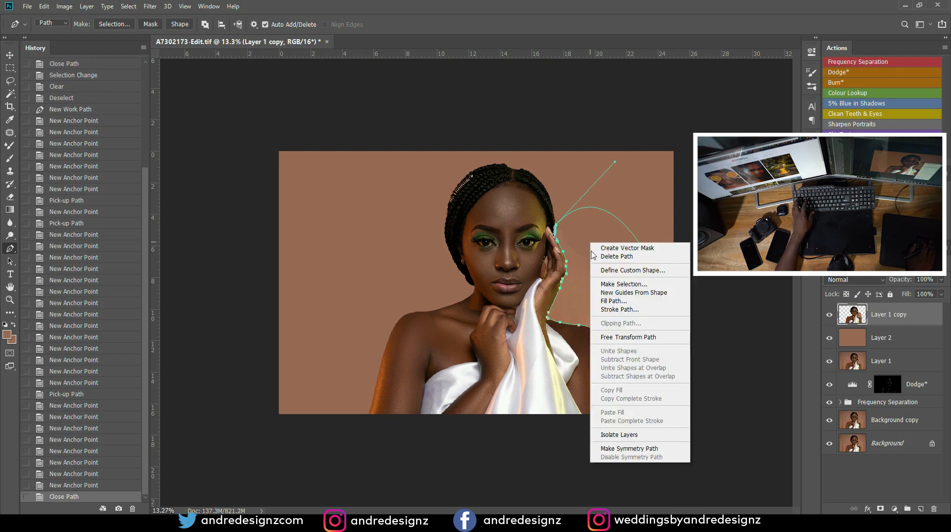
left_click(623, 284)
left_click(526, 141)
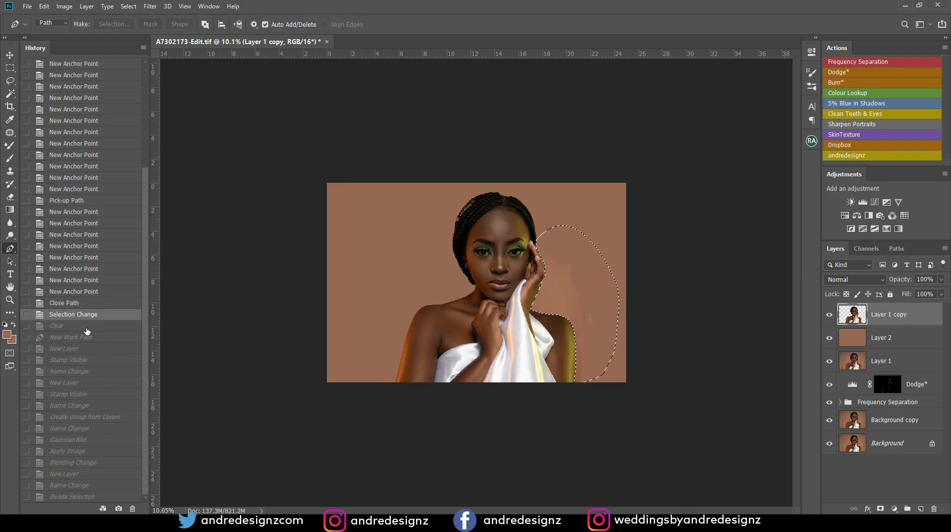
left_click(87, 328)
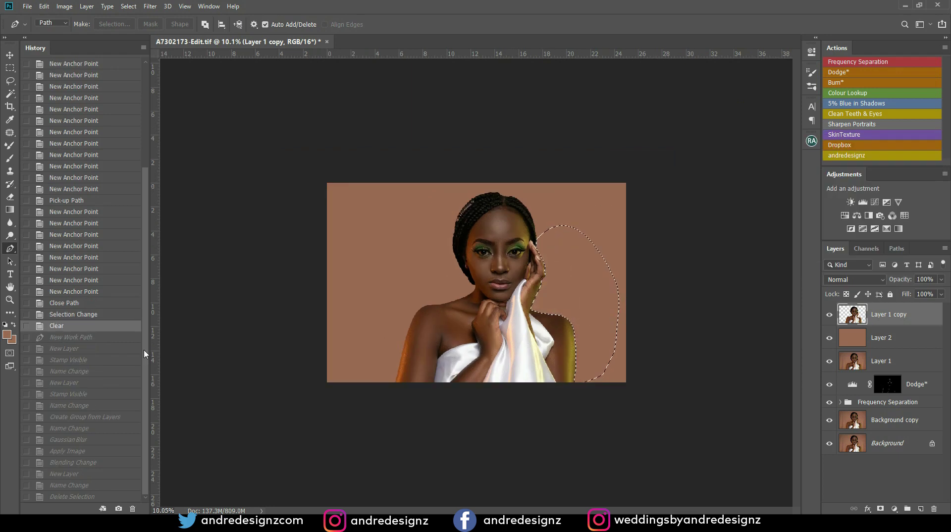
key("ctrl+d")
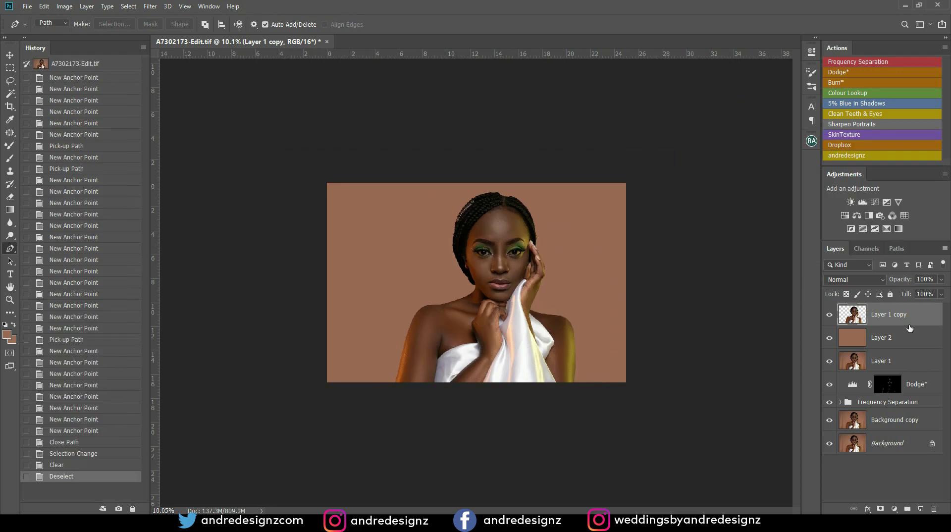
Step: Reduce the Eraser to 70 px and erase the leftover backdrop along the outer edge of the braids opposite the raised hand
scroll(588, 296, "up", 12)
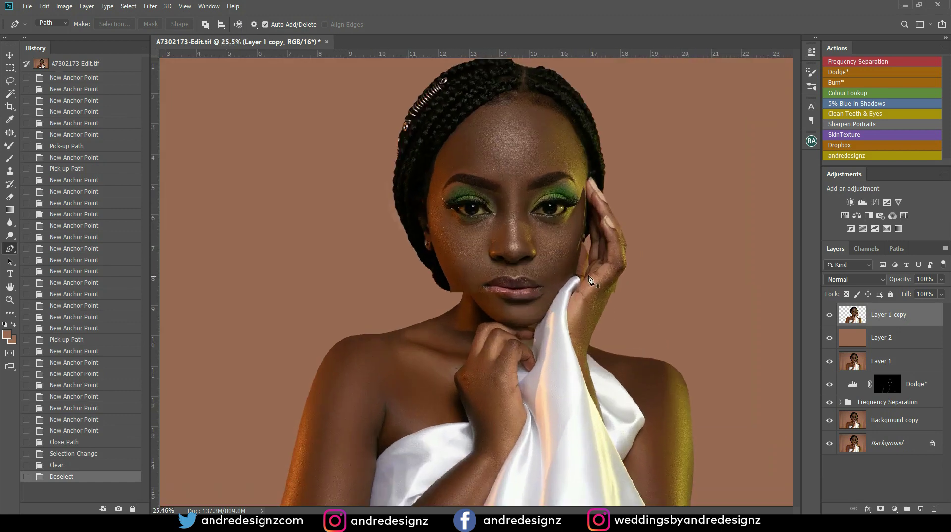
scroll(476, 159, "up", 4)
left_click_drag(418, 178, 465, 210)
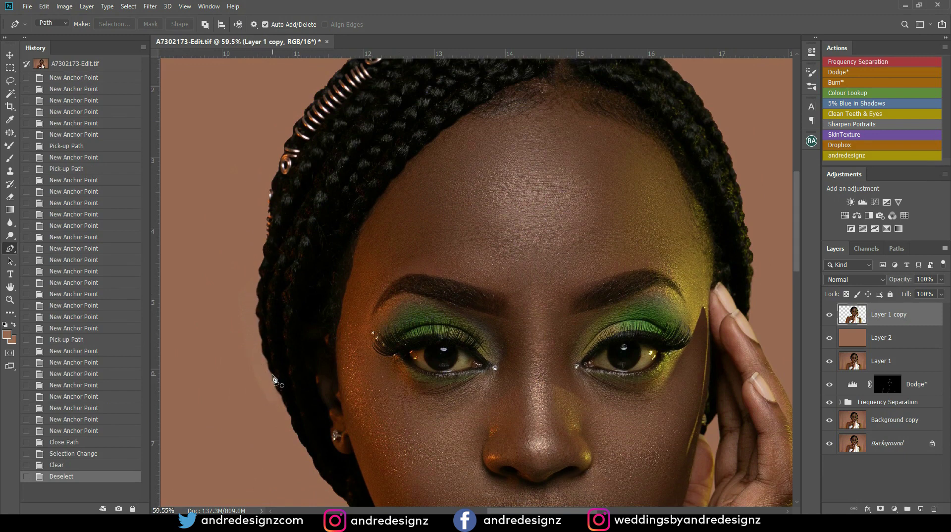
key("e")
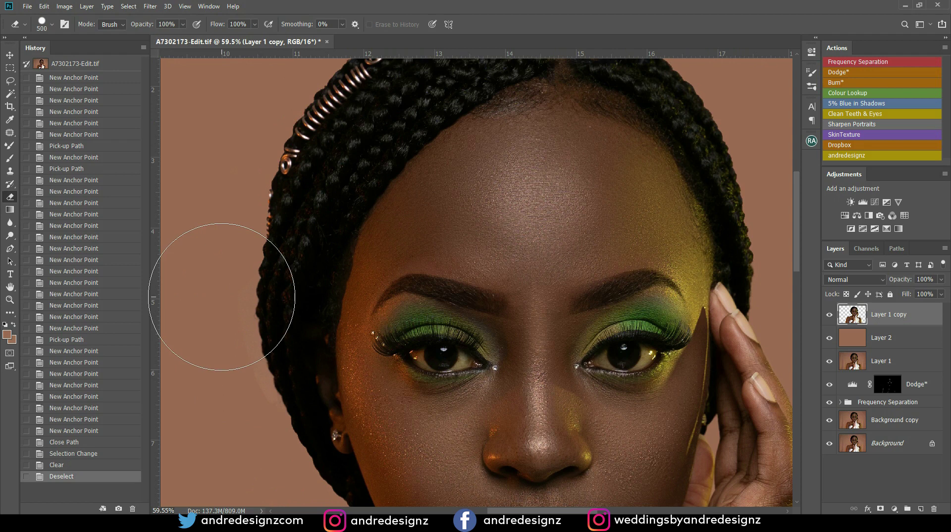
key("bracketleft")
key("bracketleft")
key("bracketleft")
key("bracketleft")
key("bracketleft")
key("bracketleft")
key("bracketleft")
key("bracketleft")
key("bracketleft")
key("bracketleft")
key("bracketleft")
left_click_drag(241, 287, 250, 217)
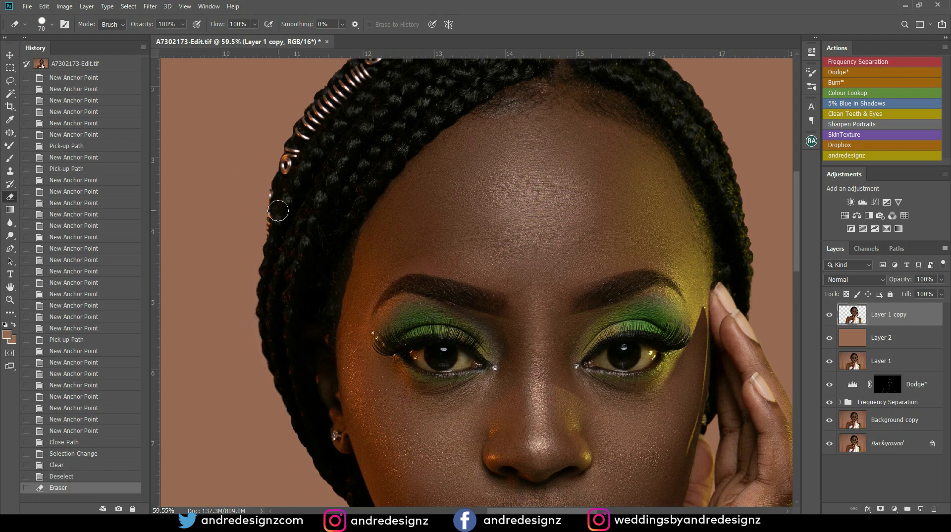
Step: Erase the remaining backdrop specks around the braids at the top of the head on Layer 1 copy
key("space")
mouse_move(457, 119)
left_mouse_down()
mouse_move(399, 174)
mouse_move(294, 357)
left_mouse_up()
left_click_drag(359, 285, 311, 274)
left_click(357, 247)
left_click(356, 248)
left_click(359, 245)
left_click(363, 249)
left_click(363, 248)
left_click(362, 246)
left_click(360, 244)
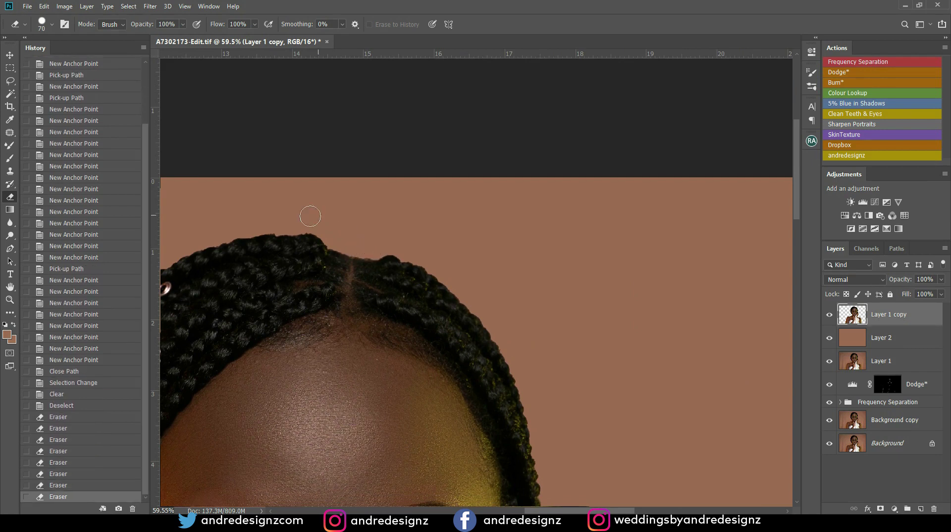
left_click(277, 223)
left_click(276, 224)
Step: Erase the leftover backdrop in the corner where the forearm meets the shoulder, reducing the Eraser to 45 and 35 px
mouse_move(425, 229)
left_mouse_down()
mouse_move(356, 127)
mouse_move(367, 177)
left_mouse_up()
left_click_drag(396, 253, 382, 179)
left_click_drag(392, 277, 365, 128)
left_click_drag(386, 236, 375, 172)
mouse_move(370, 223)
left_mouse_down()
mouse_move(418, 208)
mouse_move(349, 163)
mouse_move(336, 208)
mouse_move(376, 218)
mouse_move(308, 218)
left_mouse_up()
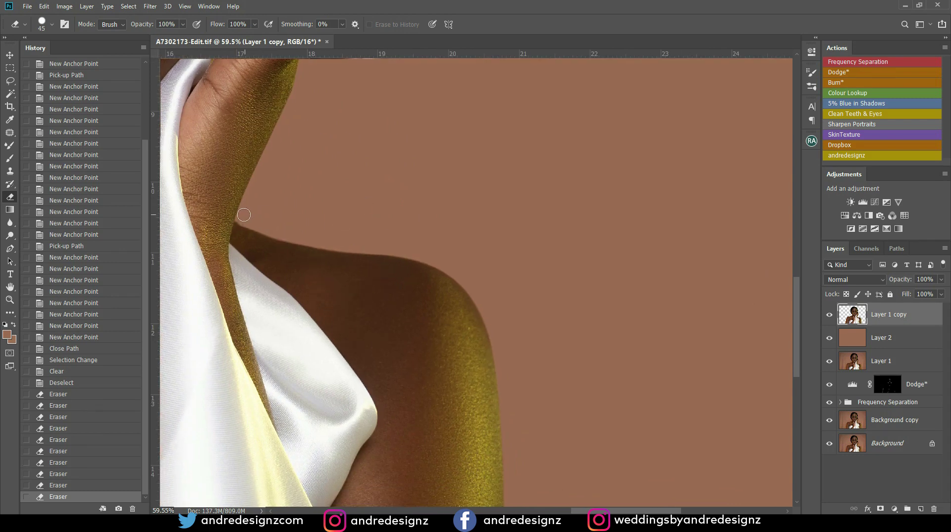
left_click_drag(240, 221, 243, 218)
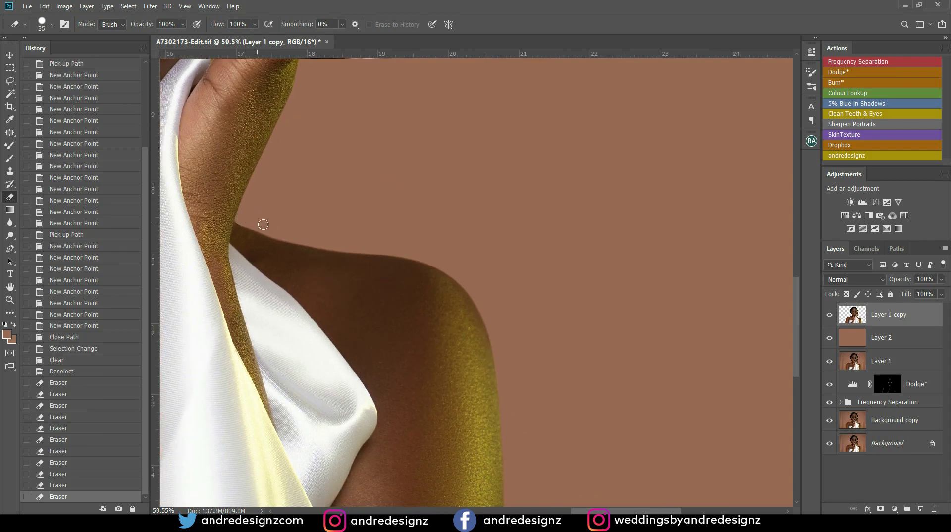
Step: Add a new empty layer directly above the solid-colour backdrop on Layer 2
left_click_drag(459, 259, 425, 102)
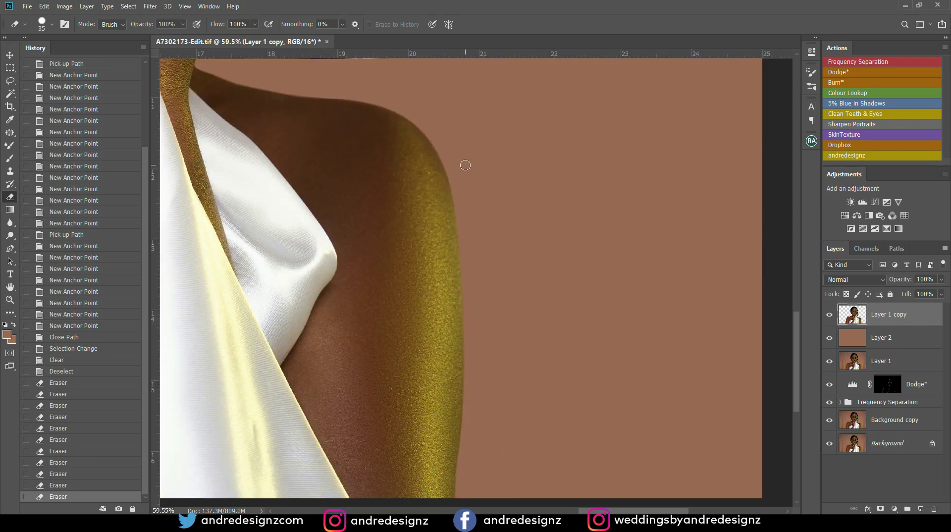
scroll(449, 243, "down", 10)
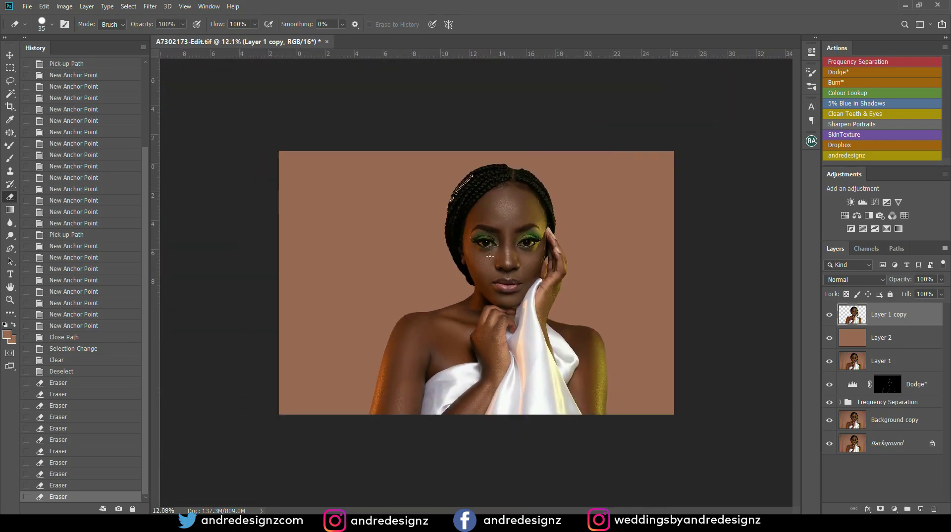
left_click(889, 337)
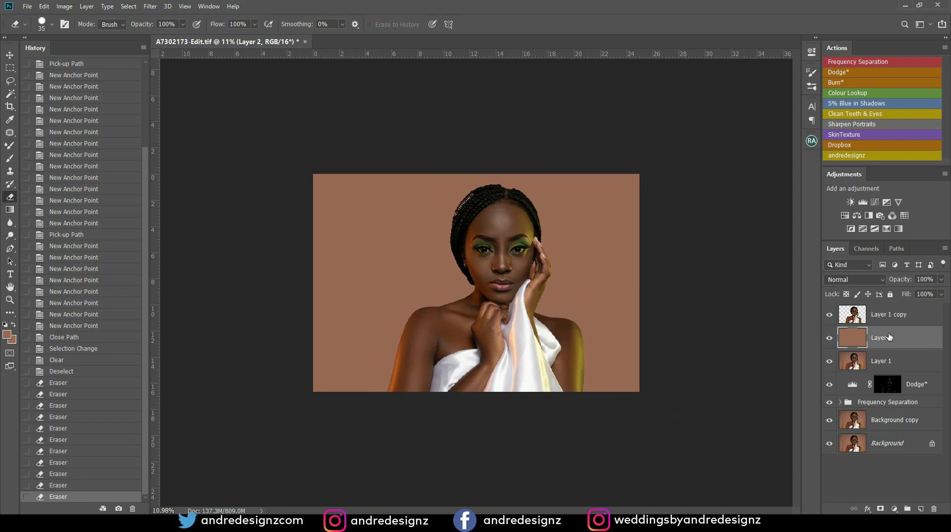
left_click(922, 508)
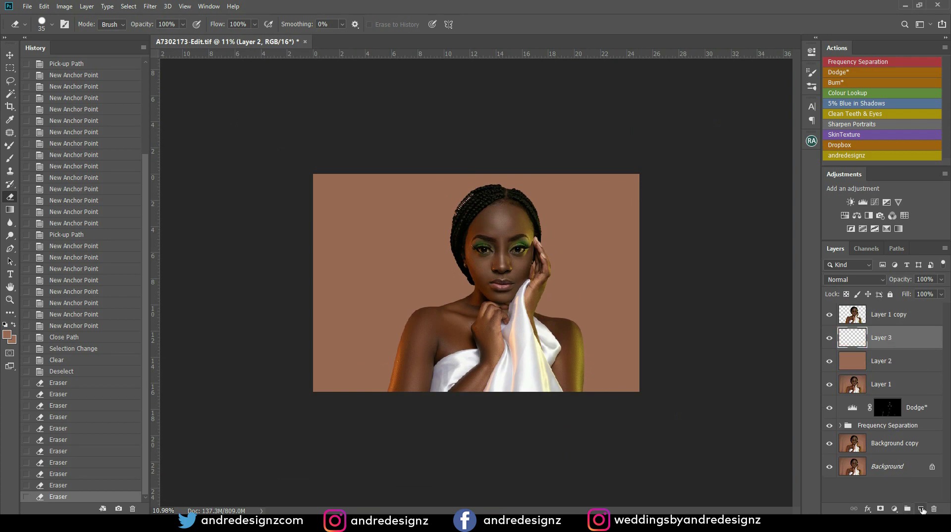
Step: Set the foreground colour to a bright orange
left_click(10, 339)
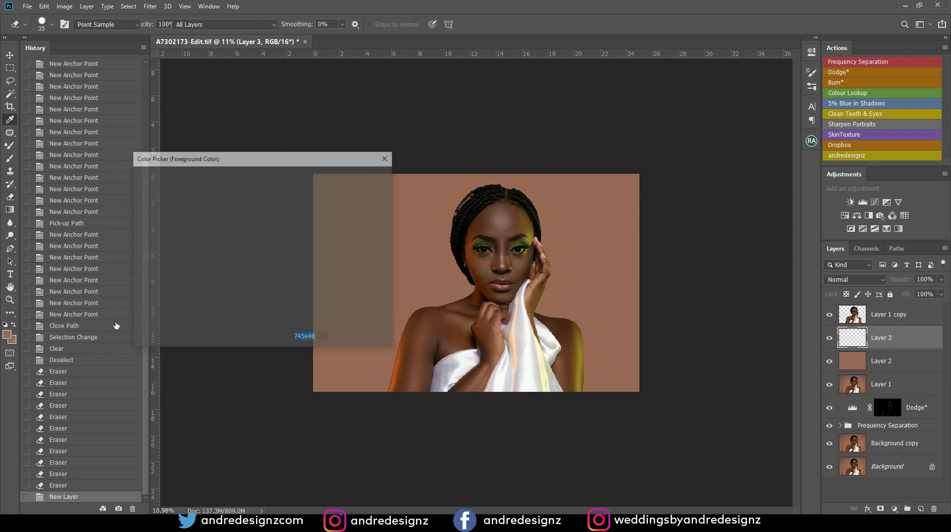
left_click(252, 212)
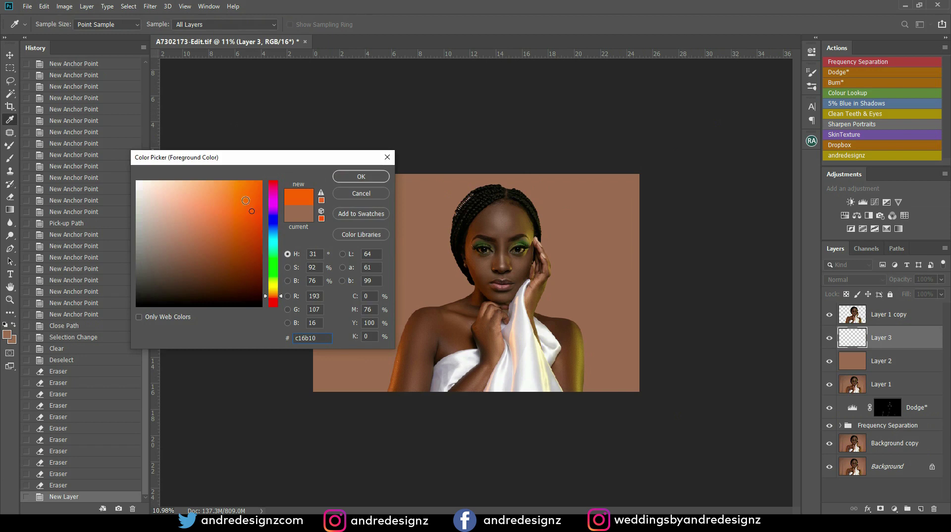
left_click(228, 189)
left_click(361, 177)
key("e")
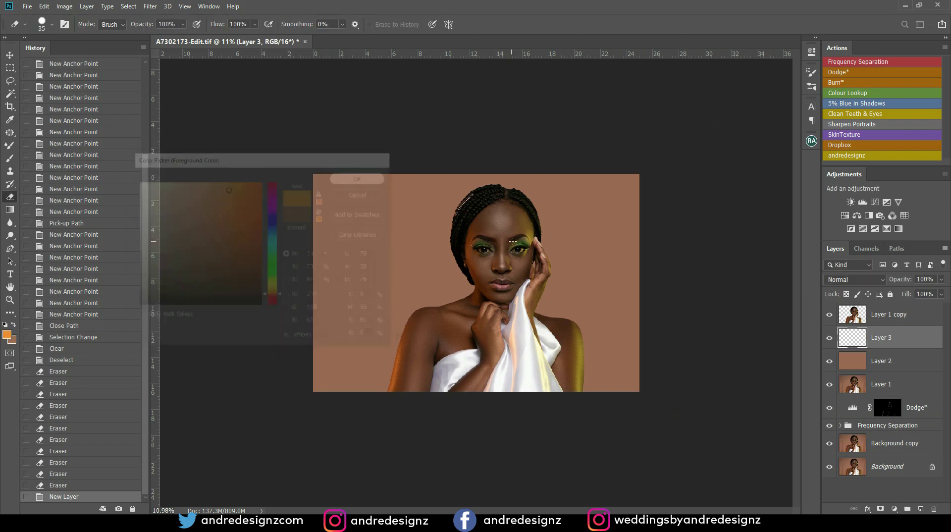
Step: Enlarge the Brush until it spans the whole head and dab a faint orange glow behind the head on Layer 3 at 1% flow
key("b")
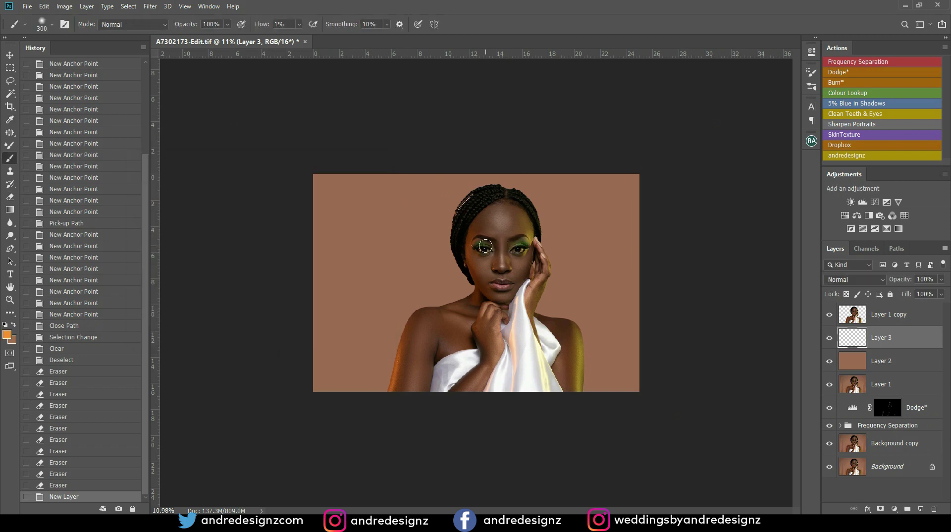
key("bracketright")
key("bracketright")
key("bracketright")
key("bracketright")
key("bracketright")
key("bracketright")
key("bracketright")
key("bracketright")
key("bracketright")
key("bracketright")
key("bracketright")
key("bracketright")
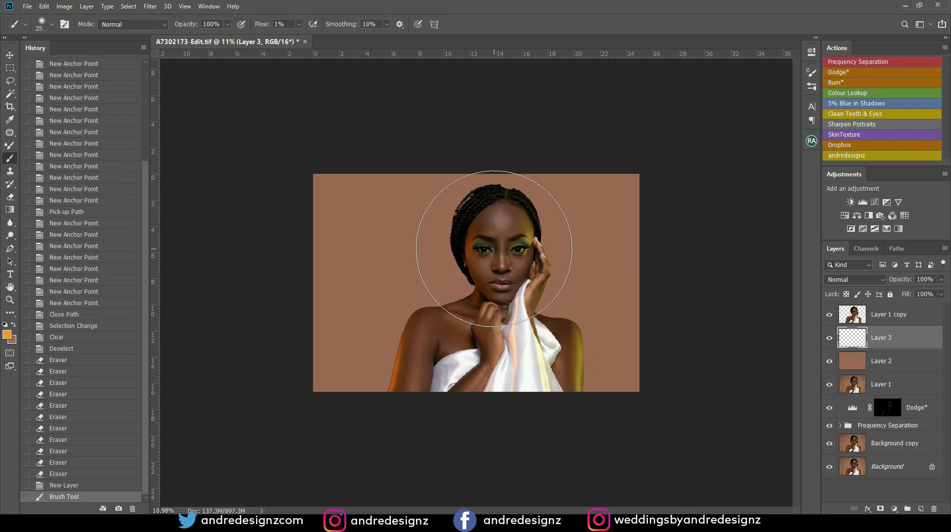
left_click(494, 249)
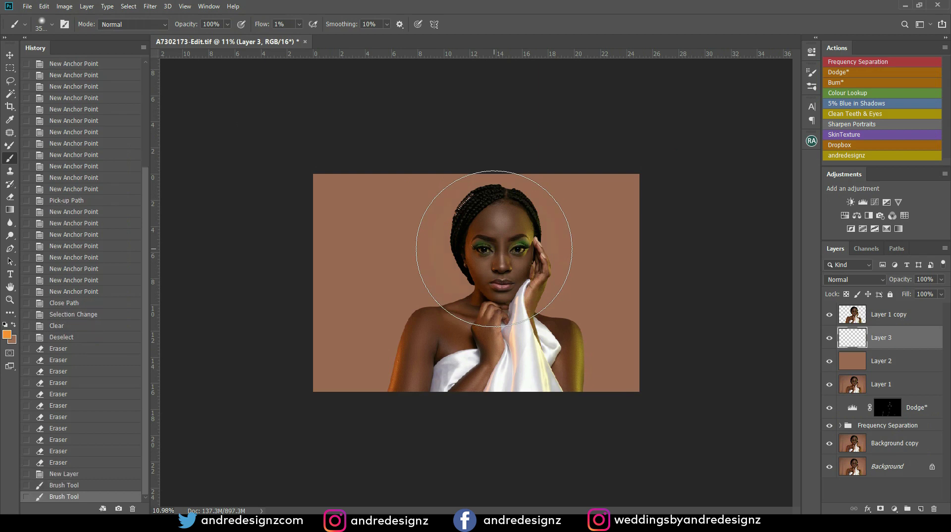
Step: Raise the brush flow to 40% and paint an orange glow behind the head on Layer 3, undoing the first try and enlarging the brush
left_click(300, 25)
left_click_drag(317, 46, 318, 47)
left_click(461, 247)
left_click(498, 250)
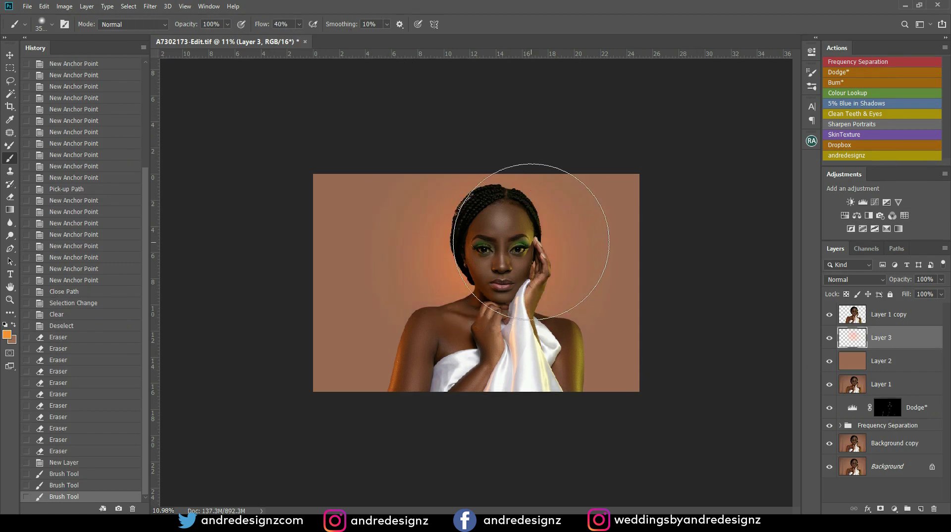
key("ctrl+z")
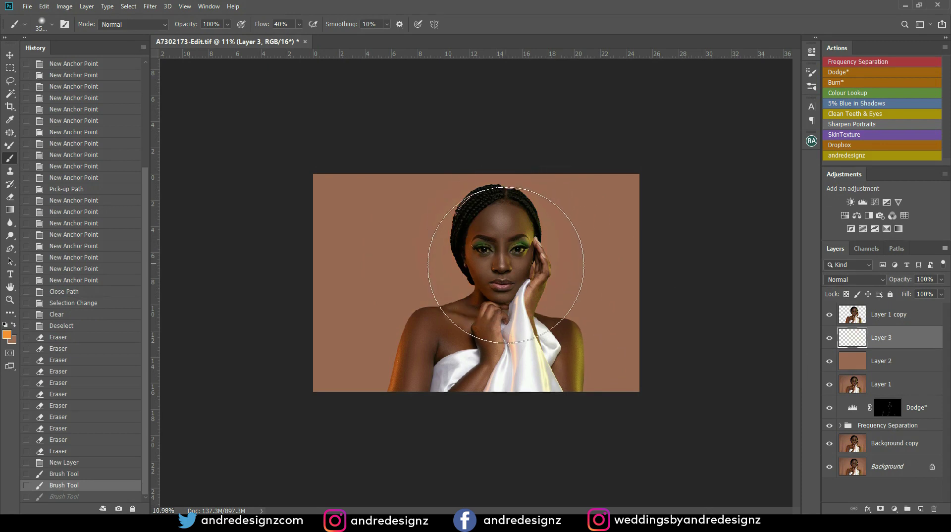
key("bracketright")
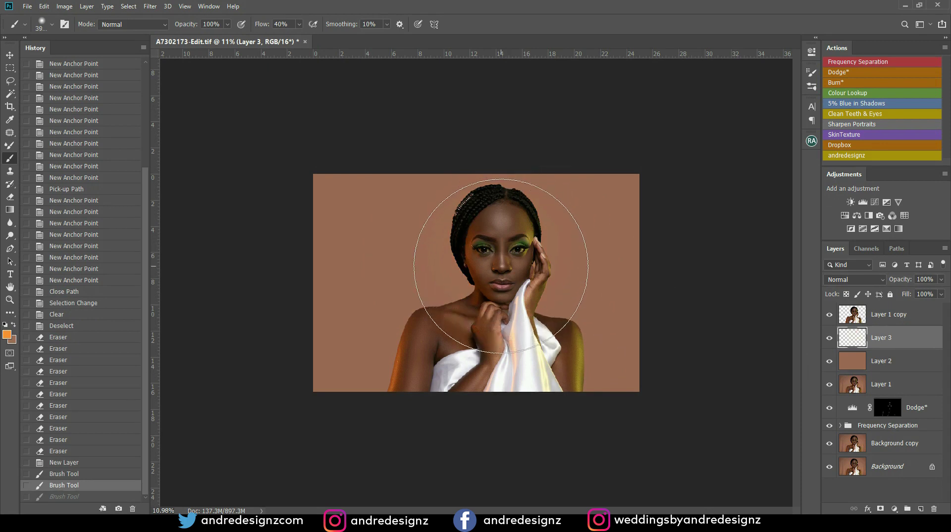
left_click(499, 266)
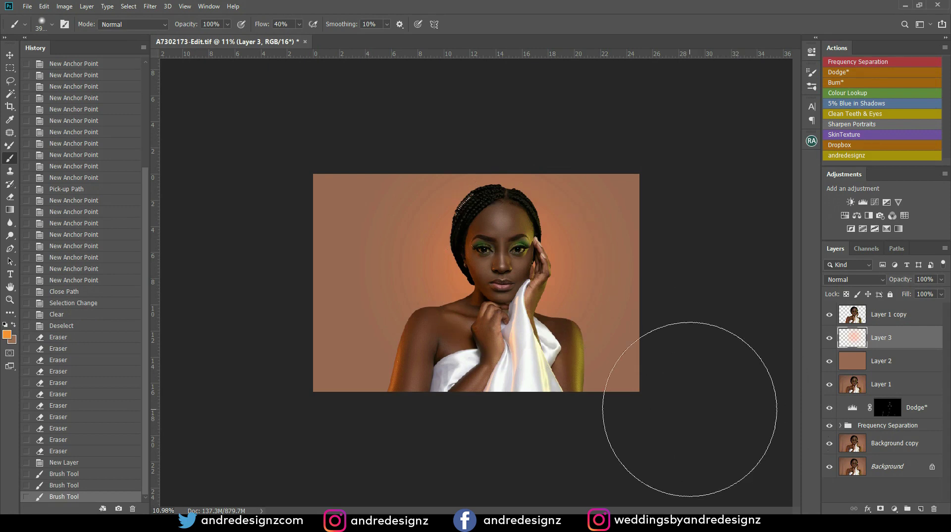
Step: Stamp all visible layers into a new layer above Layer 1 copy
scroll(680, 408, "down", 1)
scroll(679, 408, "up", 1)
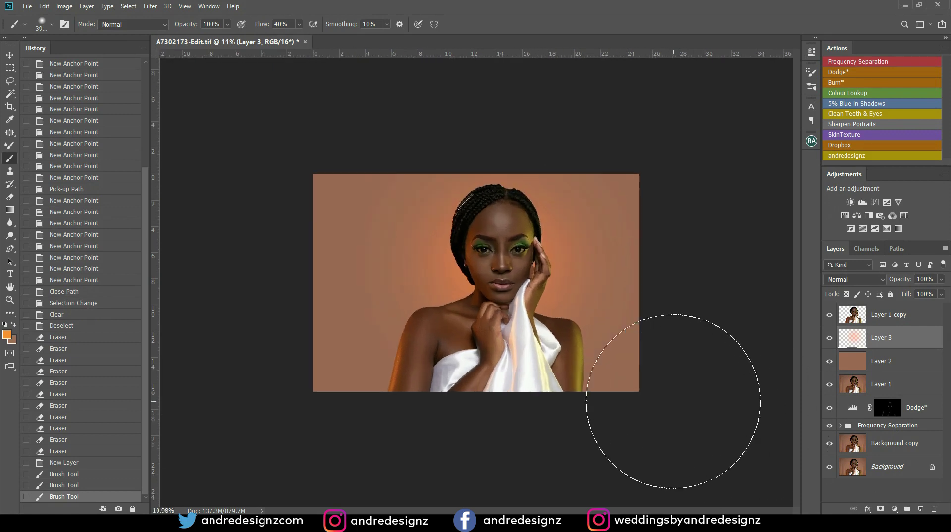
left_click(906, 322)
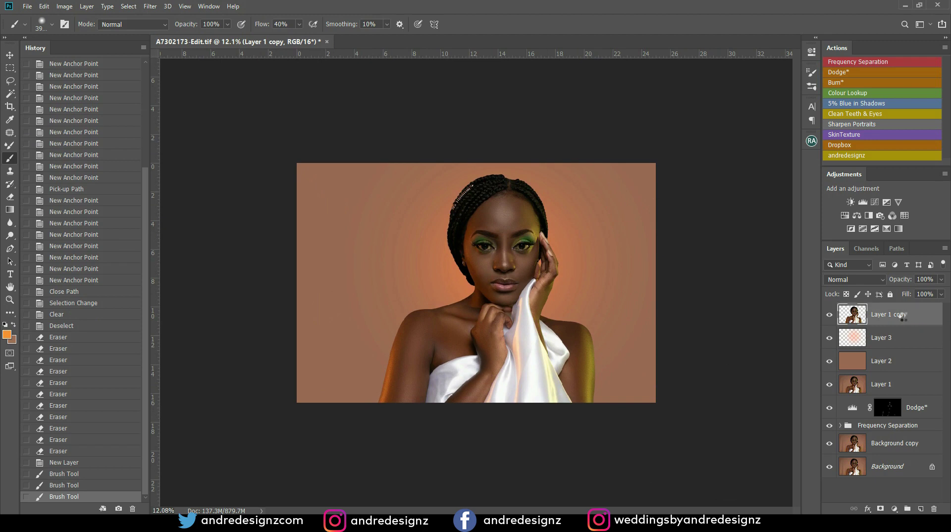
key("ctrl+shift+alt+e")
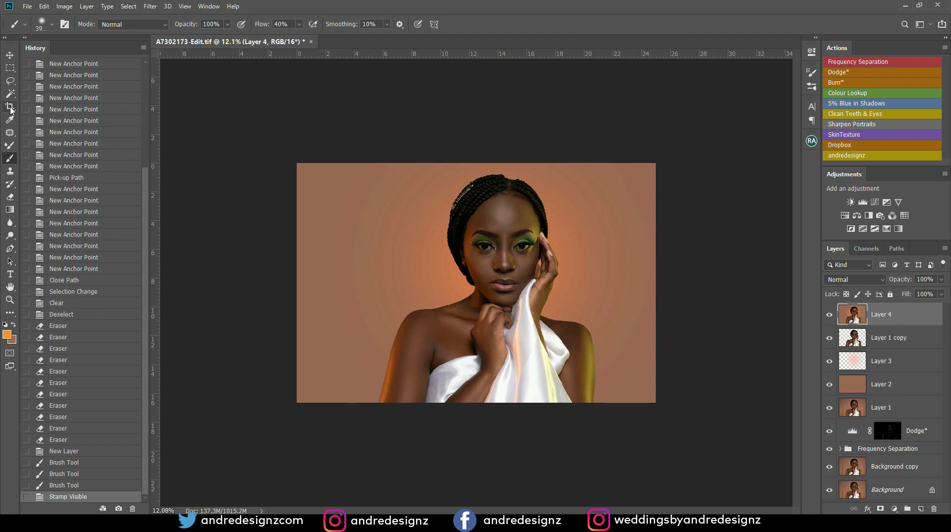
Step: Start a 4:5 crop and shift the image sideways within the frame to centre the subject's face and shoulders
left_click(10, 108)
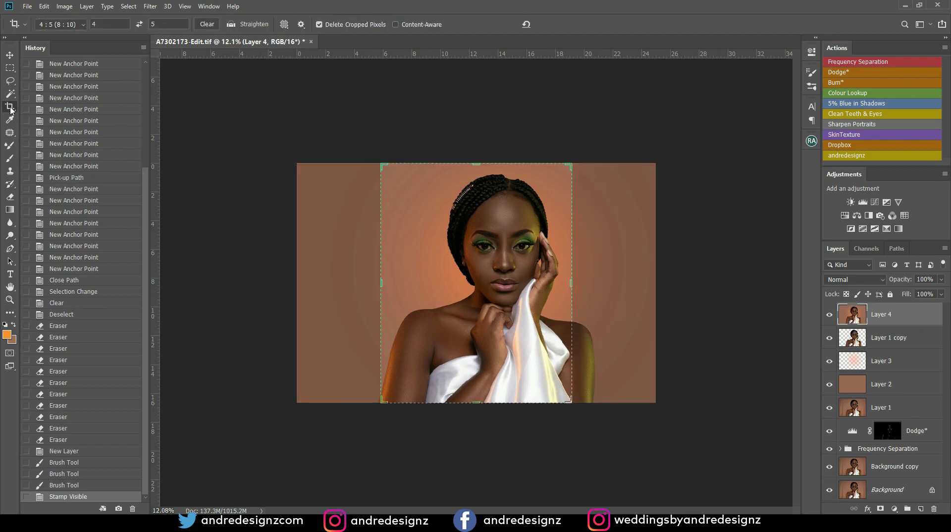
left_click(468, 255)
key("Right")
key("Right")
key("Right")
key("Right")
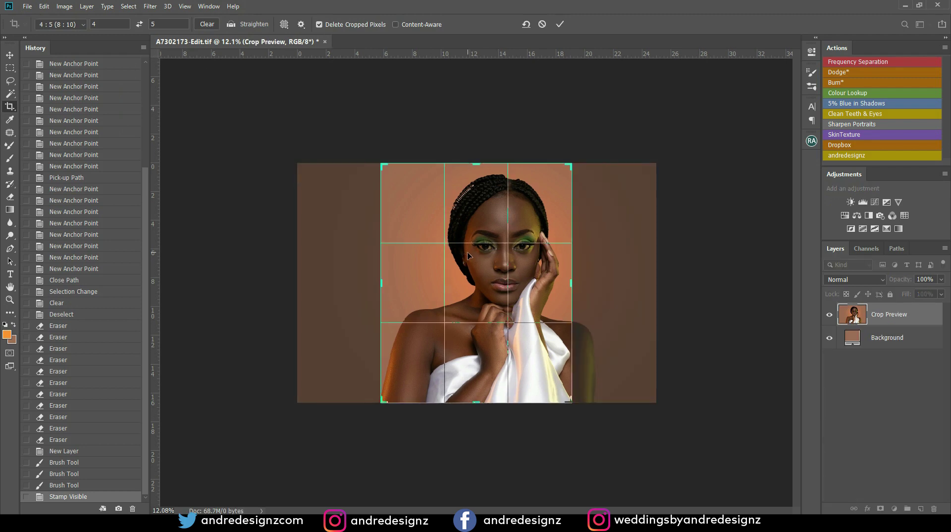
key("Left")
key("Left")
key("Left")
key("Left")
key("Left")
key("Left")
key("Left")
key("Left")
key("Left")
key("Left")
key("Left")
key("Left")
key("Left")
key("Left")
key("Left")
key("Left")
key("Left")
key("Left")
key("Left")
key("Left")
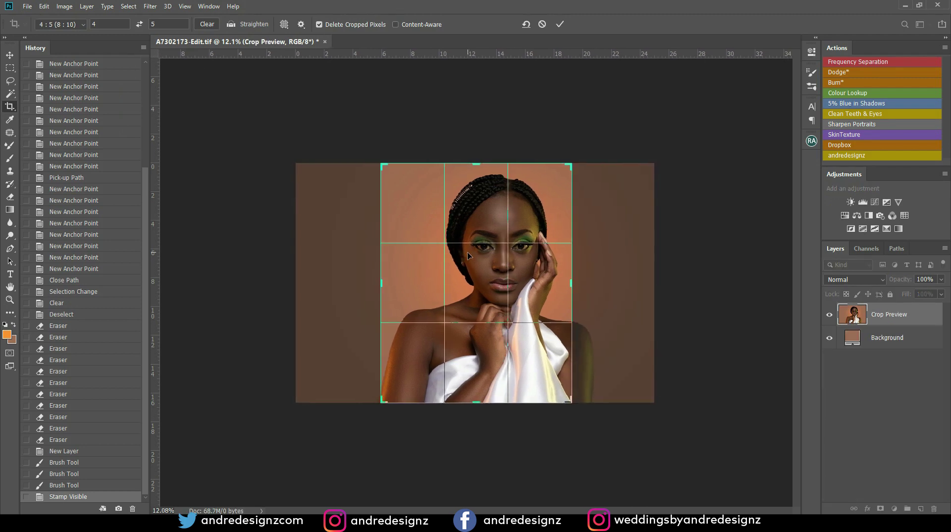
key("Left")
key("Left")
key("Left")
key("Left")
key("Left")
key("Left")
key("Left")
key("Left")
key("Left")
key("Left")
key("Left")
key("Left")
key("Left")
key("Left")
key("Left")
key("Left")
key("Left")
key("Left")
key("Left")
key("Left")
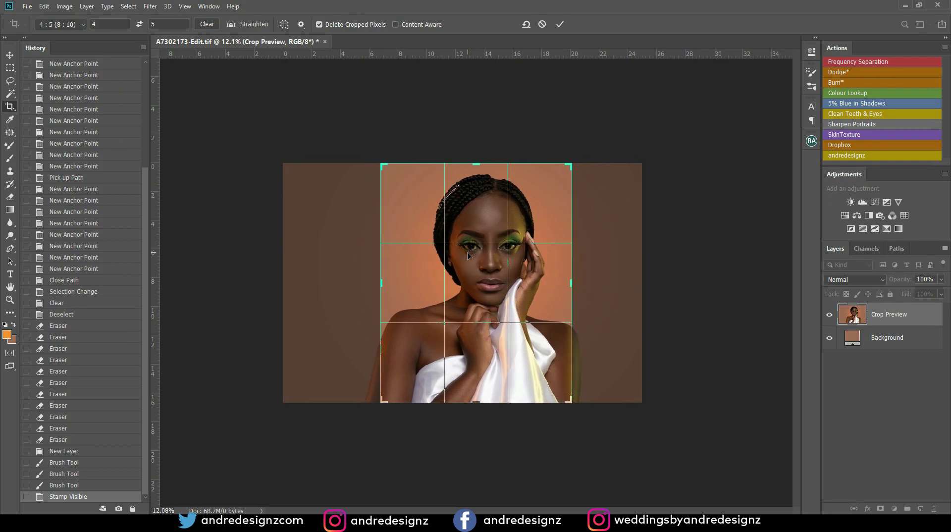
key("Right")
key("Right")
key("Right")
key("Right")
key("Right")
key("Right")
key("Left")
key("Left")
key("Left")
key("Left")
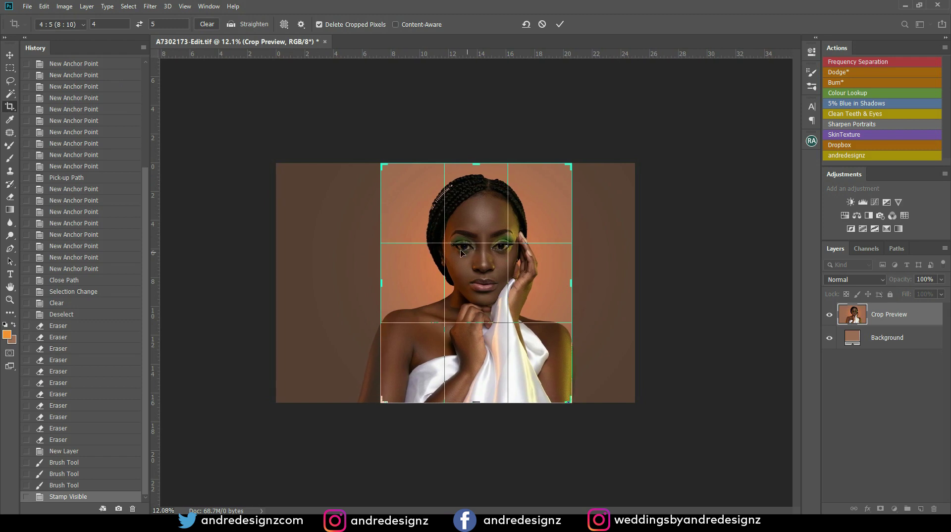
Step: Tighten the 4:5 crop from its lower and upper edges around the head and torso, and apply it
left_click_drag(480, 400, 479, 391)
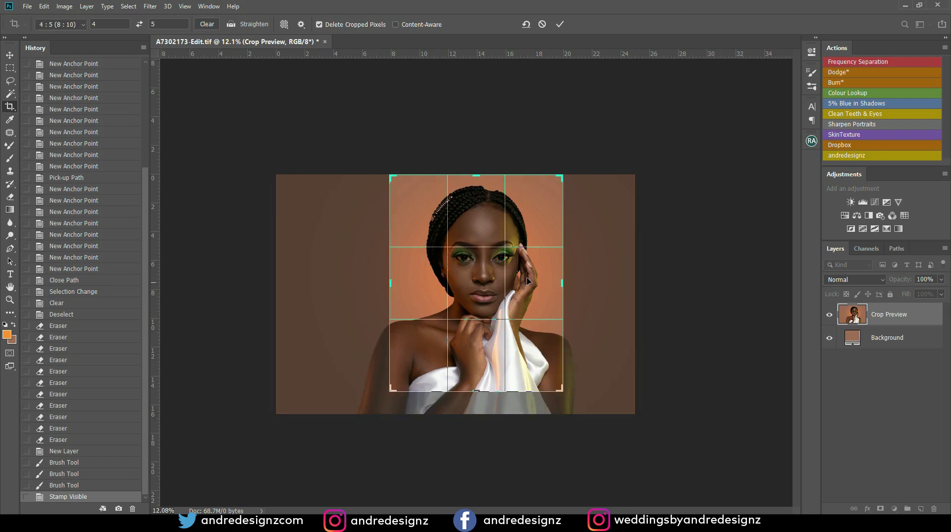
left_click_drag(474, 171, 476, 185)
key("Return")
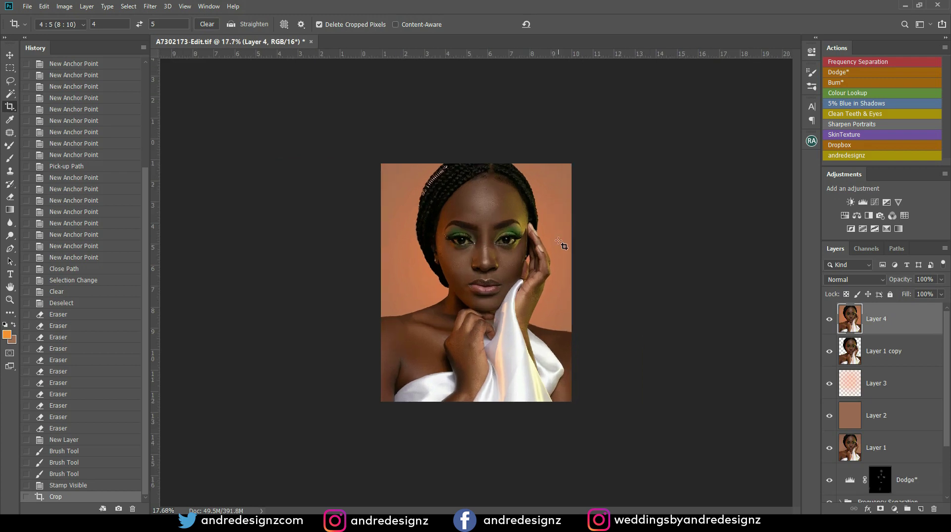
Step: Inspect the cropped portrait, and revert the history past the crop, the stamped layer and the 40% flow glow, comparing the glow on and off
scroll(558, 241, "up", 6)
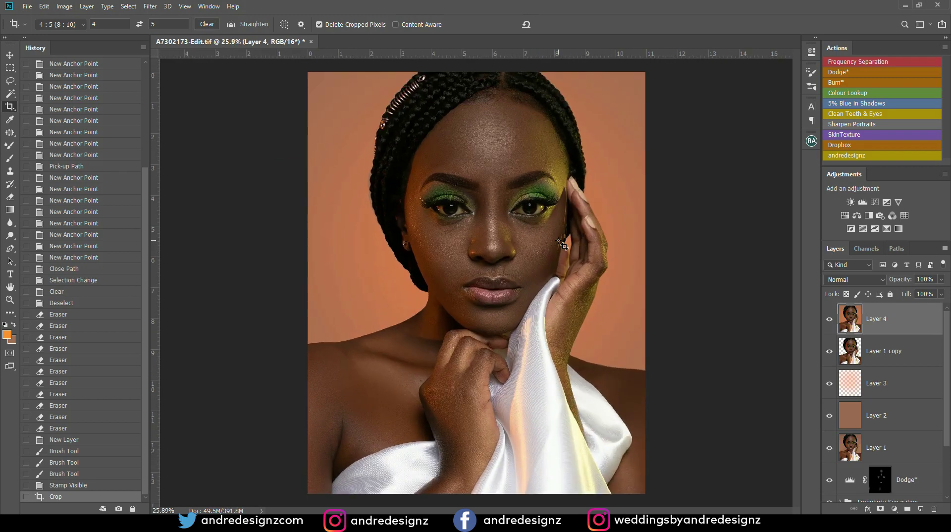
scroll(264, 149, "up", 5)
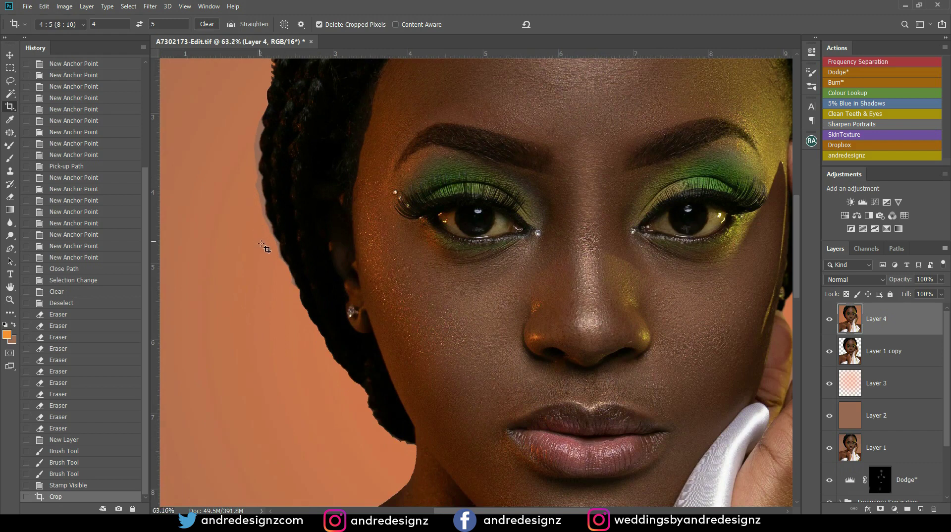
scroll(264, 246, "down", 10)
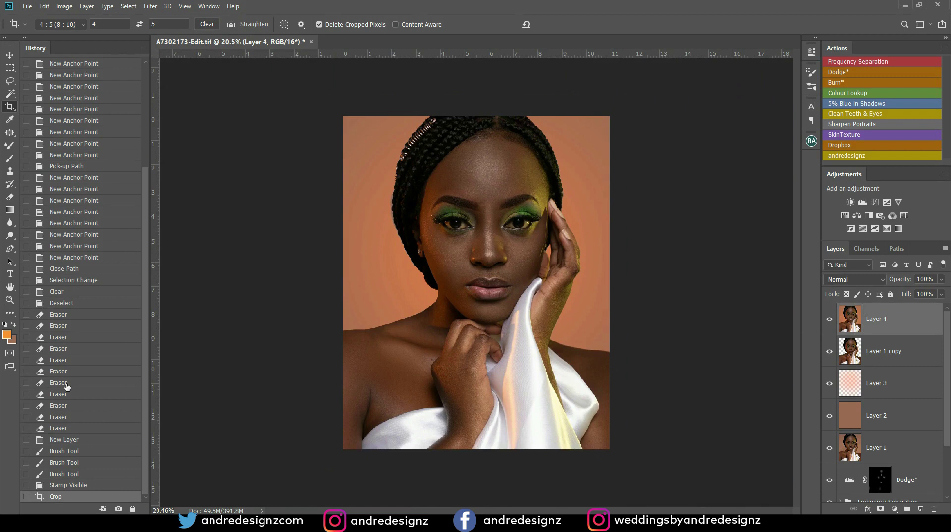
left_click(63, 484)
left_click(65, 473)
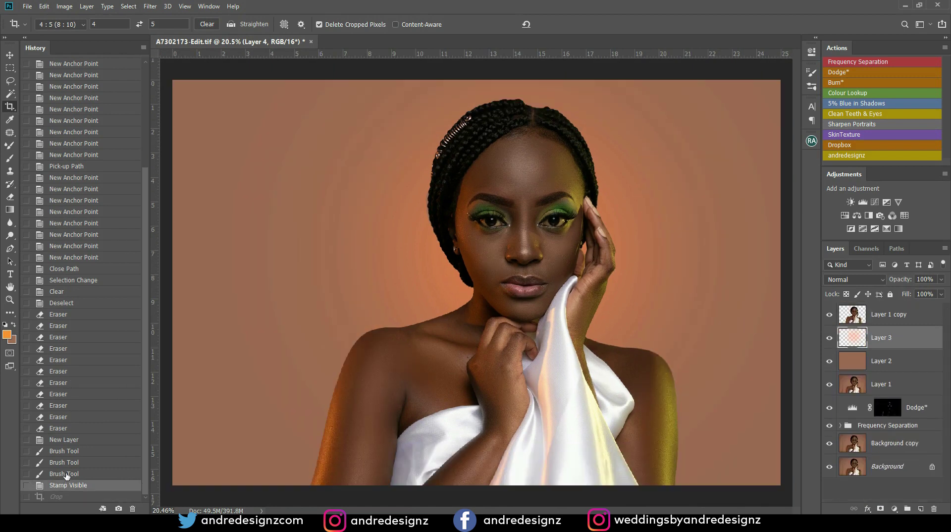
left_click(64, 463)
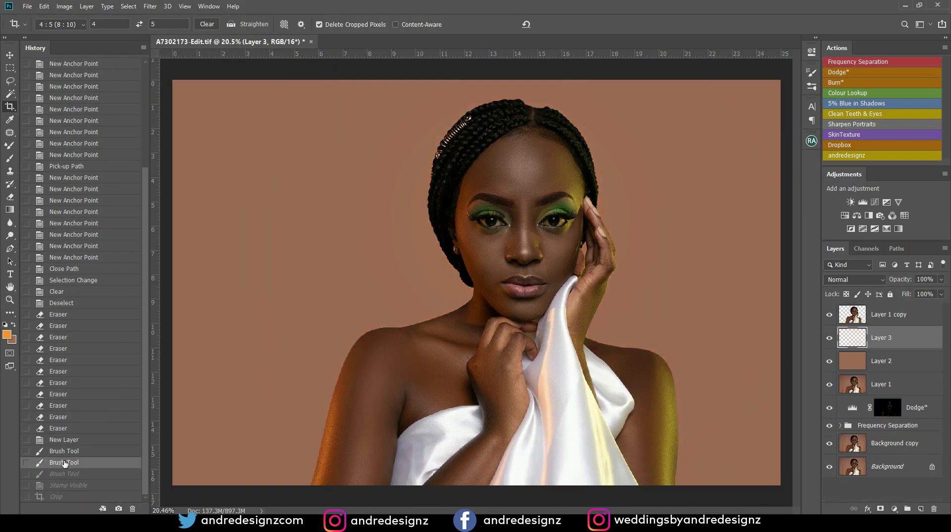
left_click(68, 474)
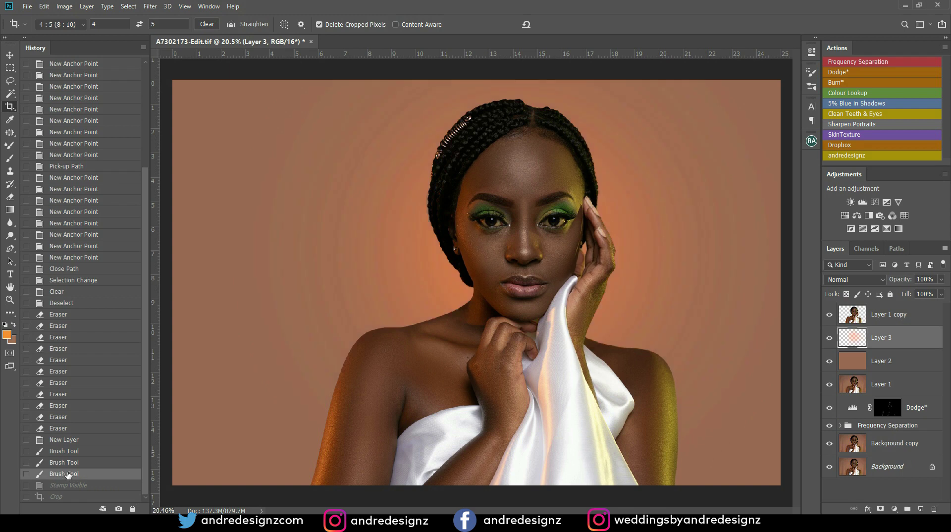
left_click(68, 463)
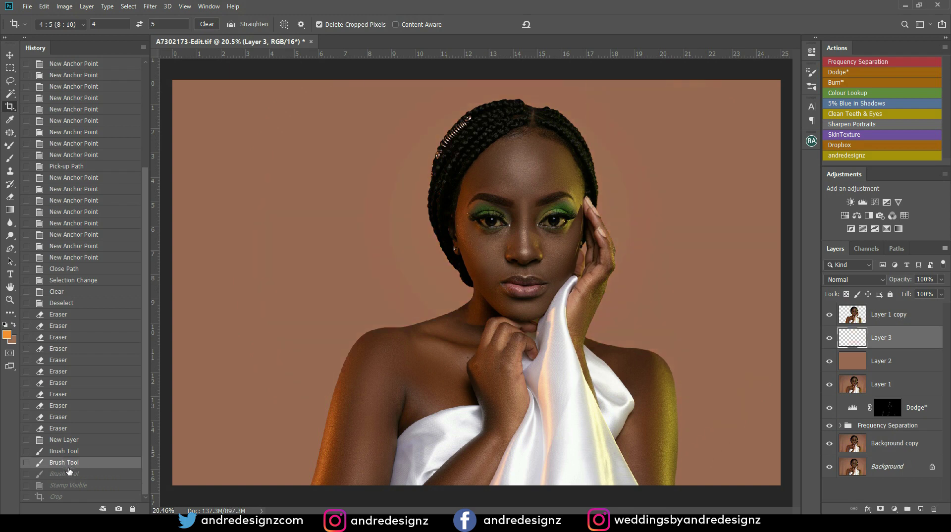
Step: Compare the backdrop with and without the faint glow by toggling Layer 3's visibility and stepping through the earlier history states
left_click(830, 340)
left_click(831, 339)
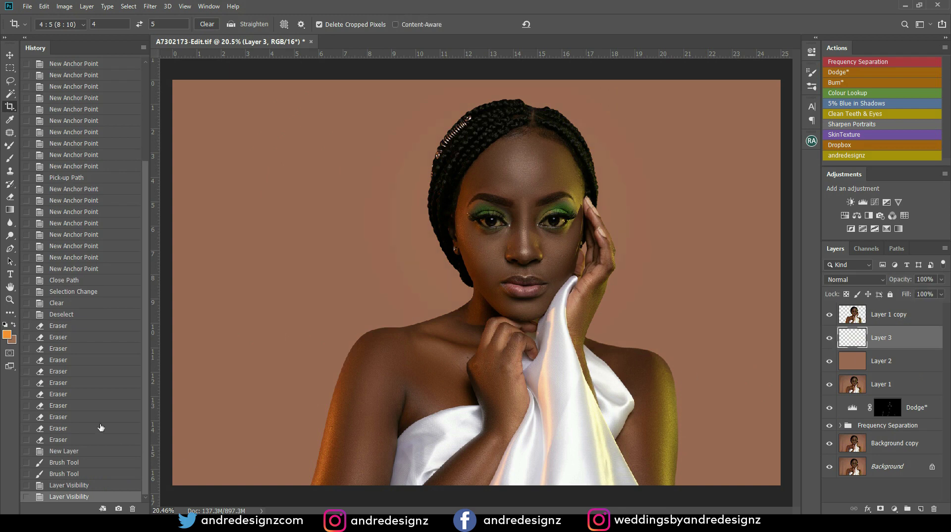
left_click(55, 477)
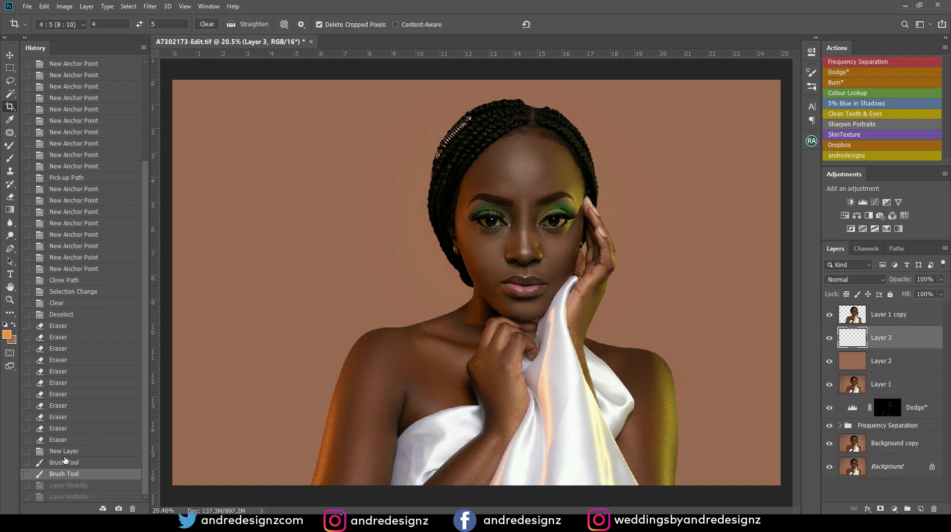
left_click(67, 450)
left_click(65, 441)
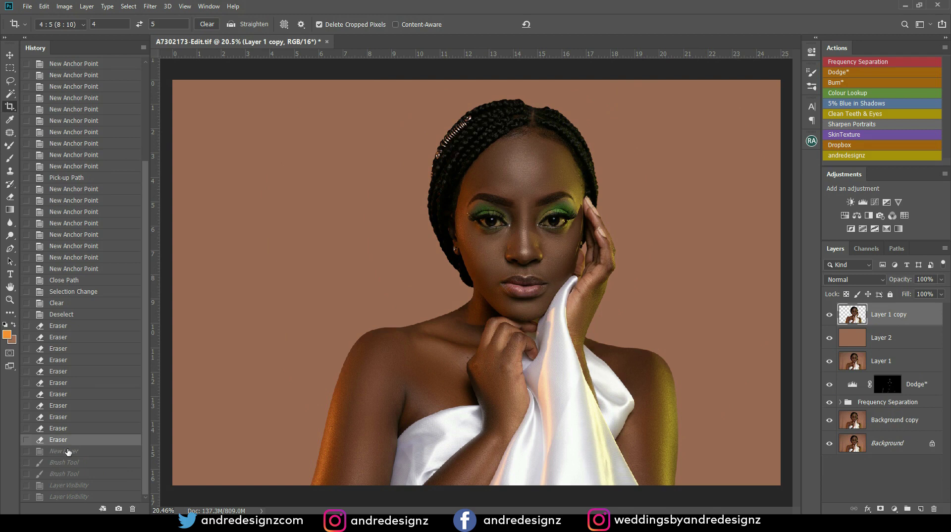
left_click(68, 451)
left_click(74, 497)
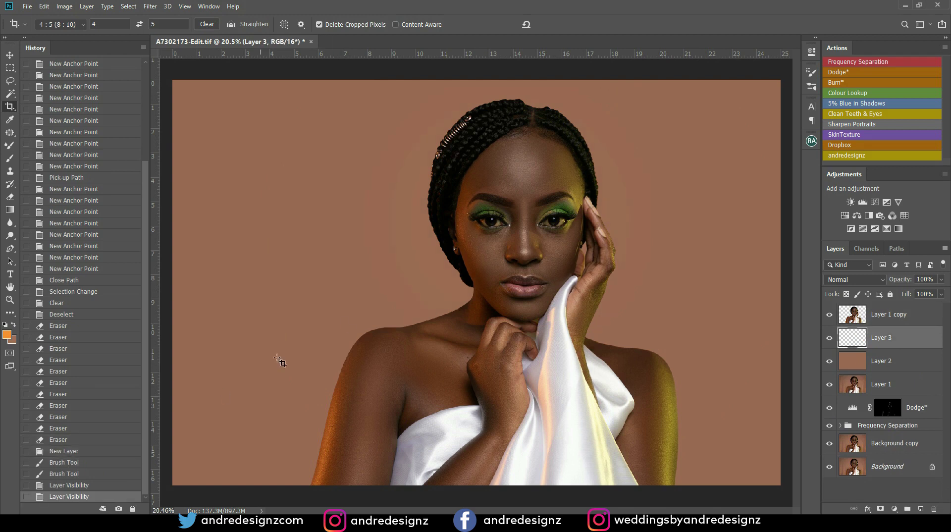
Step: Paint a large soft orange glow centred behind the subject's face on Layer 3, with the brush at 40% flow
key("ctrl+minus")
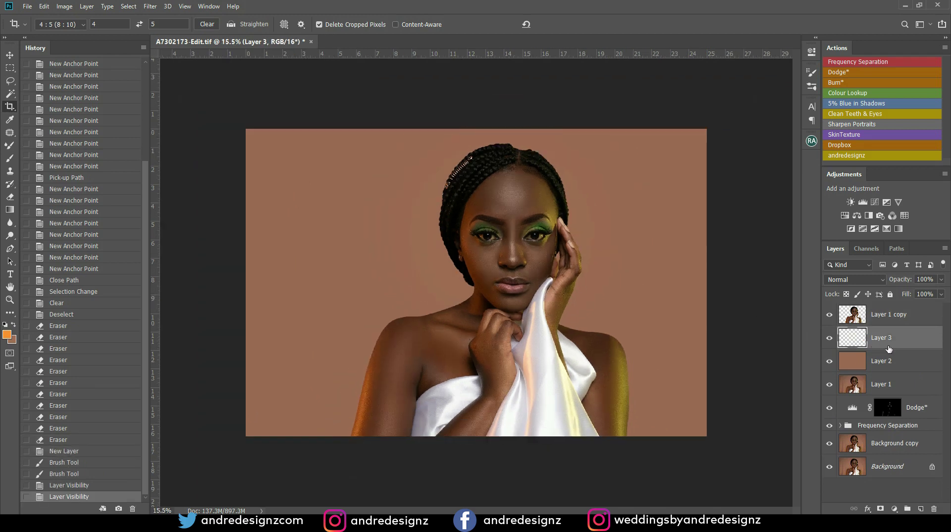
key("b")
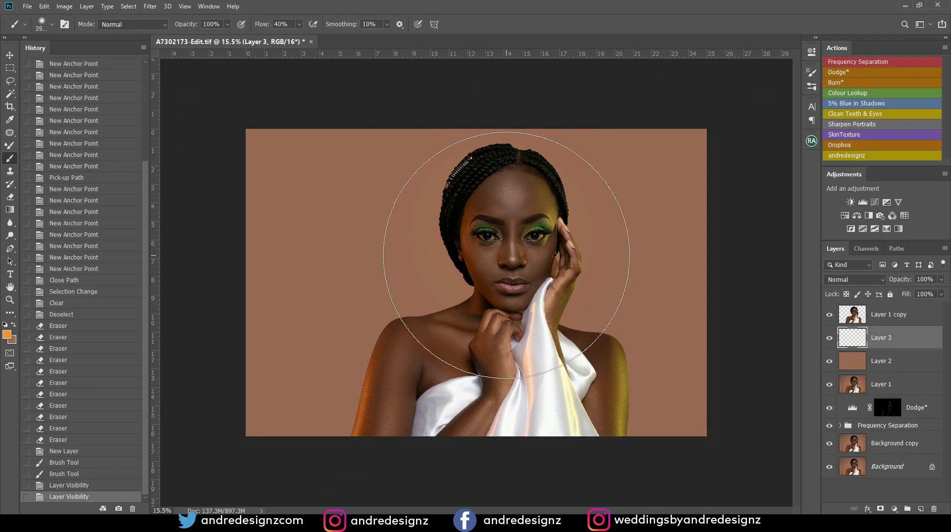
left_click(506, 253)
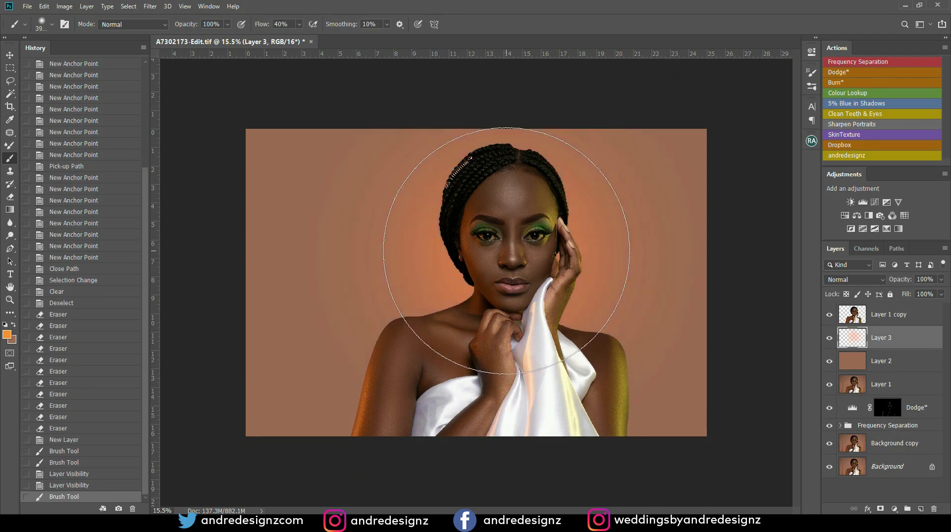
Step: Erase the leftover backdrop fringe from Layer 1 copy along the braids on the hair-clip side, with a 40 px eraser
scroll(488, 214, "up", 6)
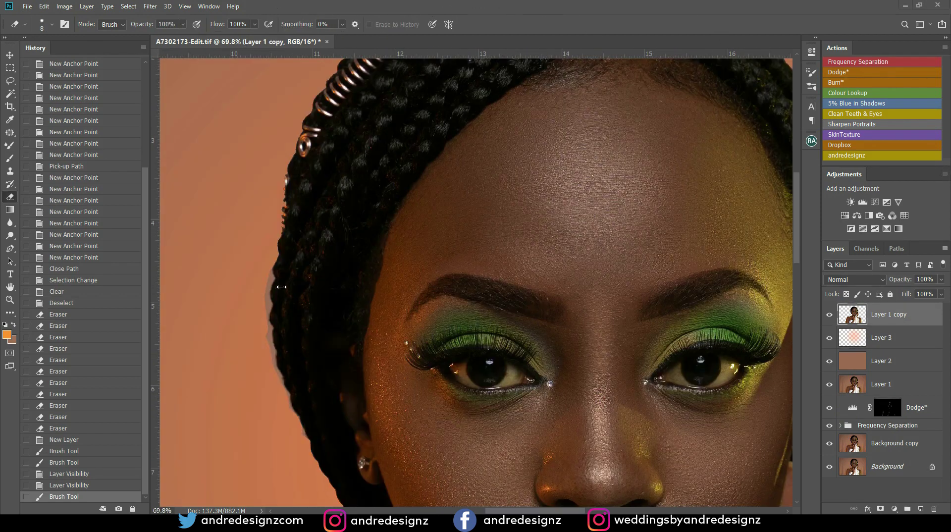
left_click_drag(249, 269, 255, 279)
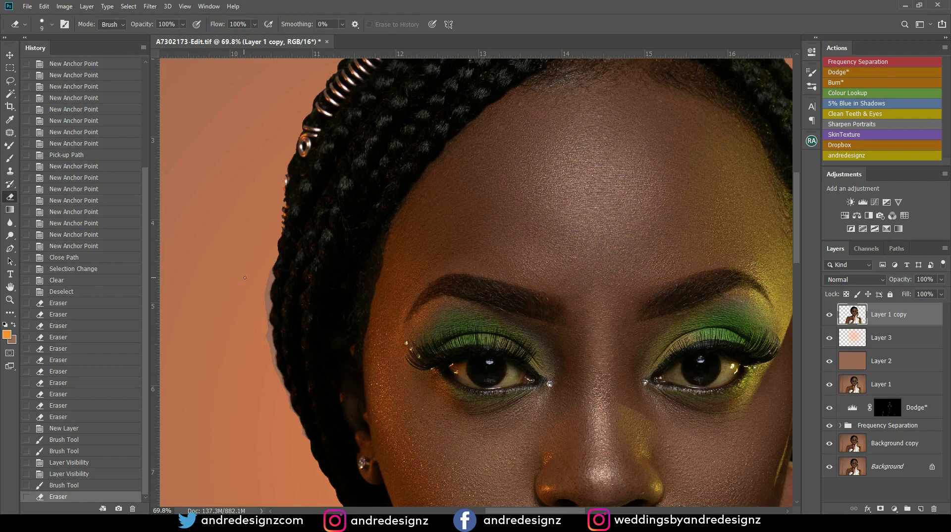
key("bracketright")
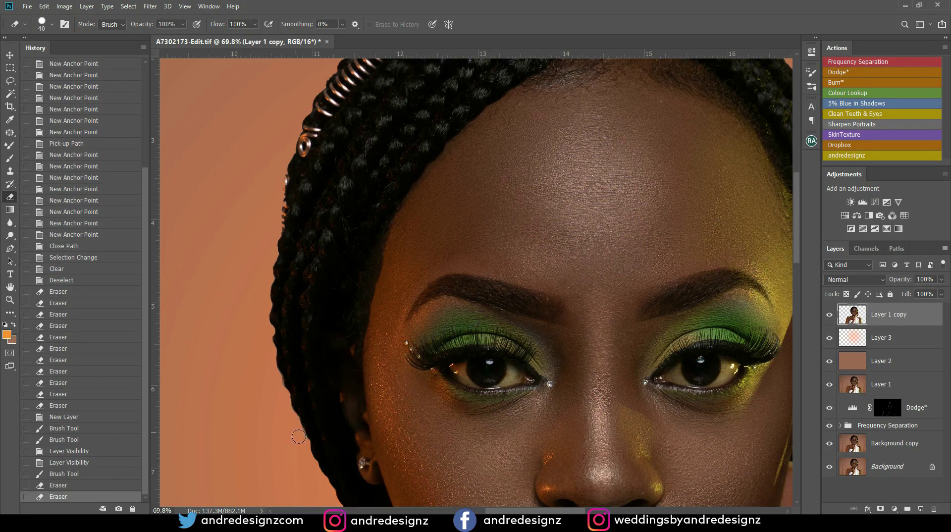
left_click_drag(290, 422, 265, 296)
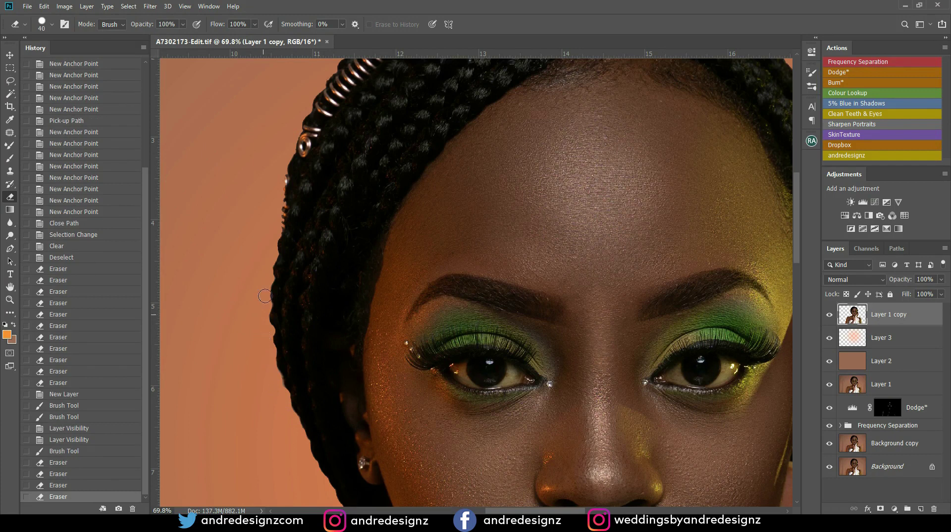
left_click_drag(274, 209, 273, 209)
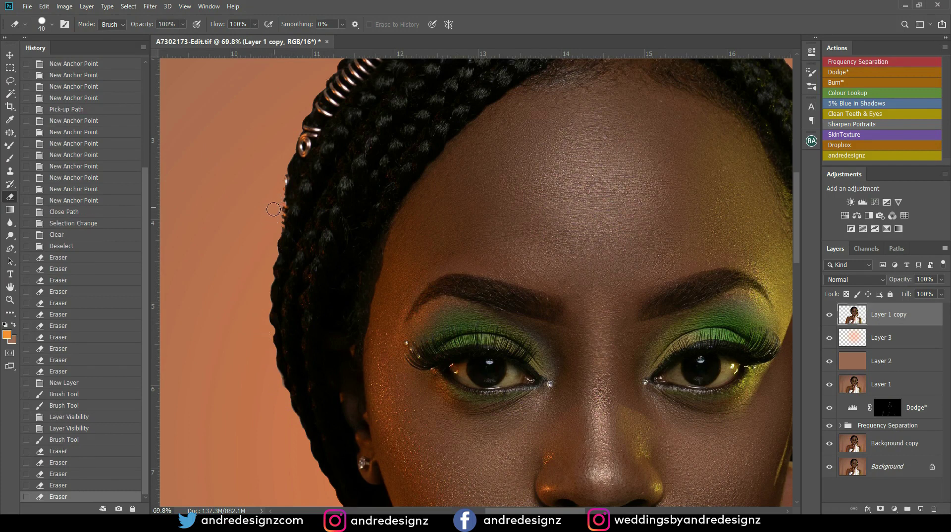
scroll(454, 243, "down", 5)
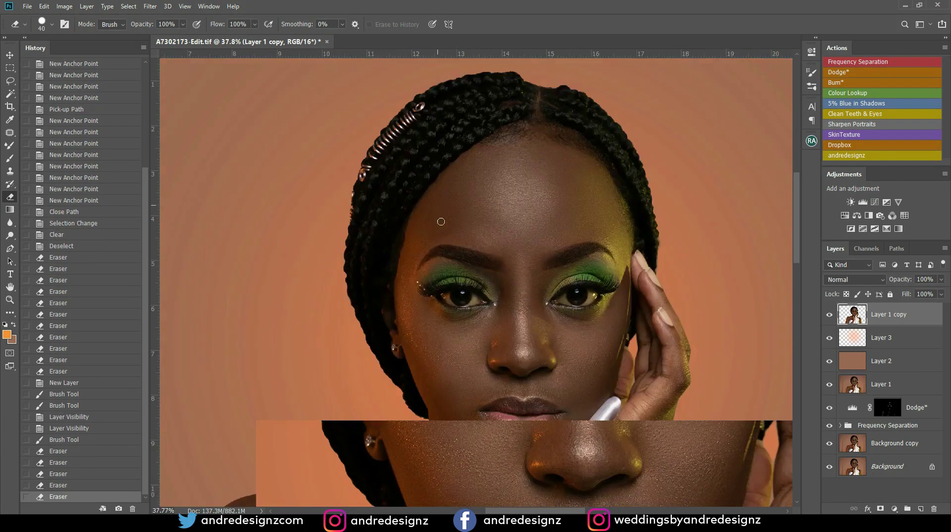
Step: Erase the leftover backdrop fringe from Layer 1 copy along the braids just above the raised fingertips
scroll(545, 247, "up", 6)
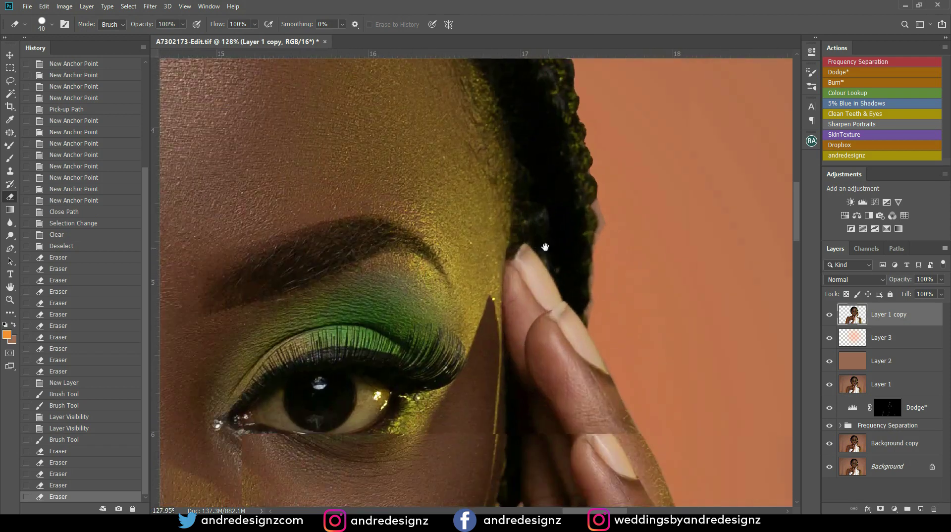
left_click_drag(545, 247, 397, 228)
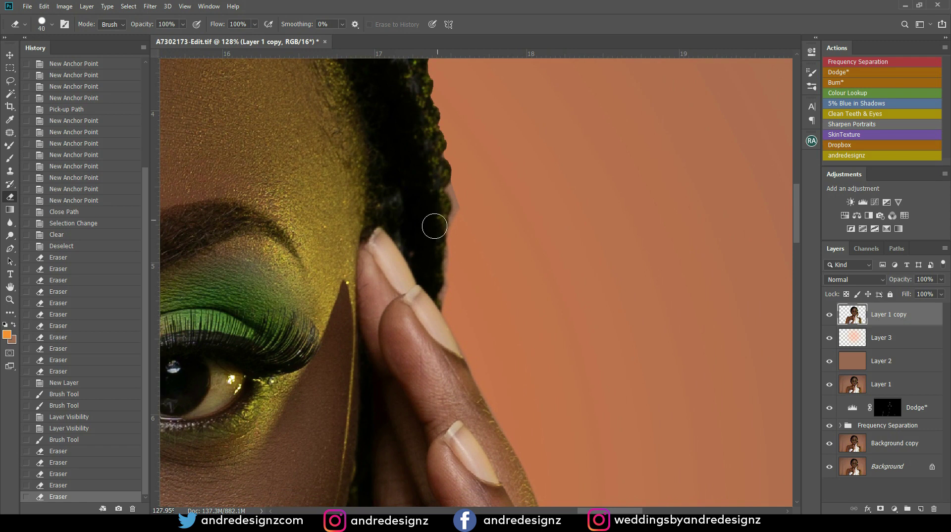
mouse_move(471, 218)
left_mouse_down()
mouse_move(455, 188)
mouse_move(447, 301)
mouse_move(452, 278)
left_mouse_up()
Step: Clean the cut-out edge of the hair around the crown and parting on Layer 1 copy with a 25 px eraser
key("[")
key("[")
key("[")
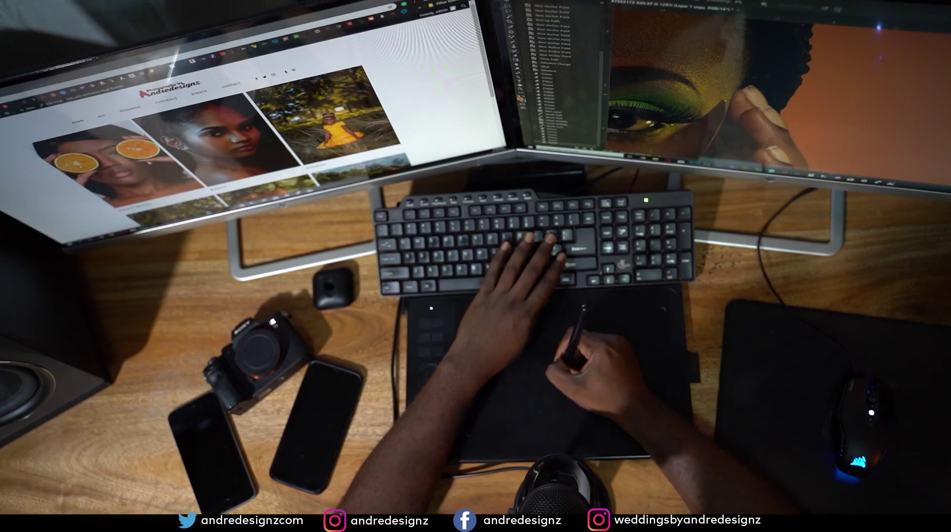
scroll(778, 122, "down", 6)
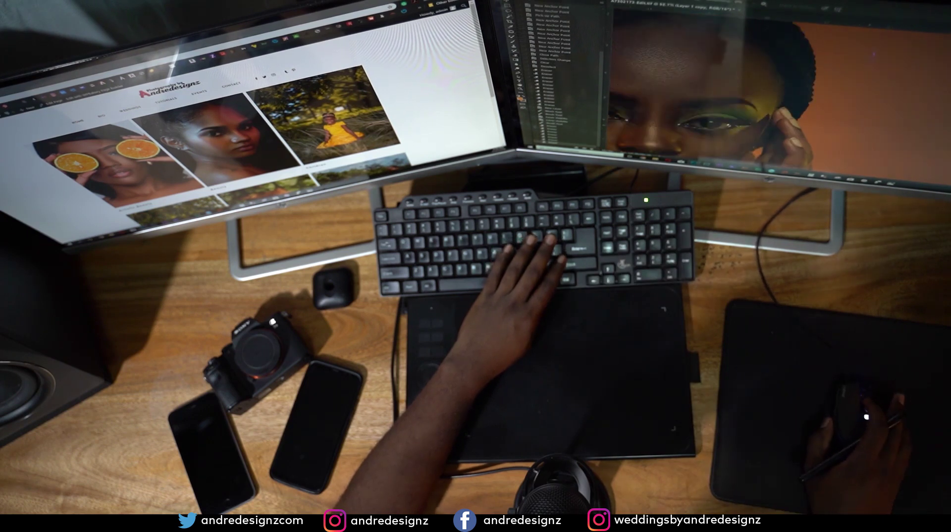
scroll(779, 121, "down", 1)
scroll(778, 121, "up", 4)
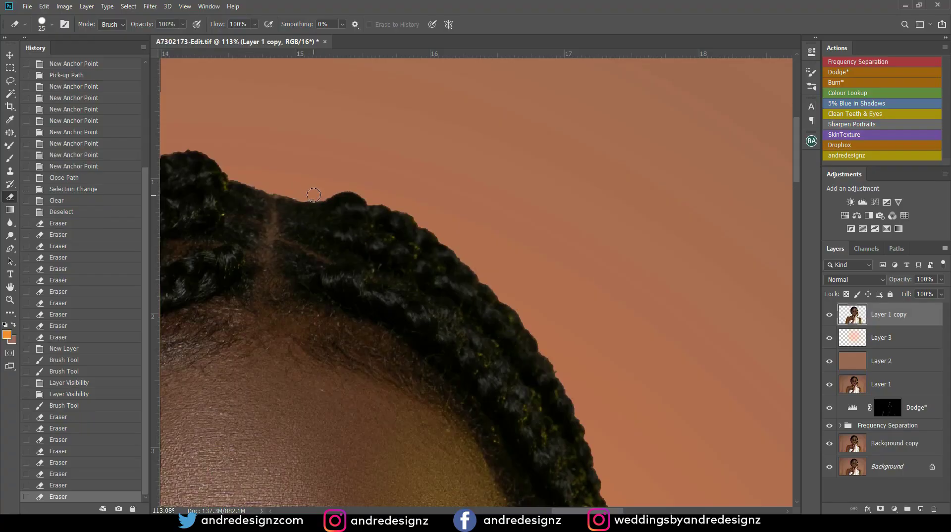
left_click_drag(313, 195, 276, 190)
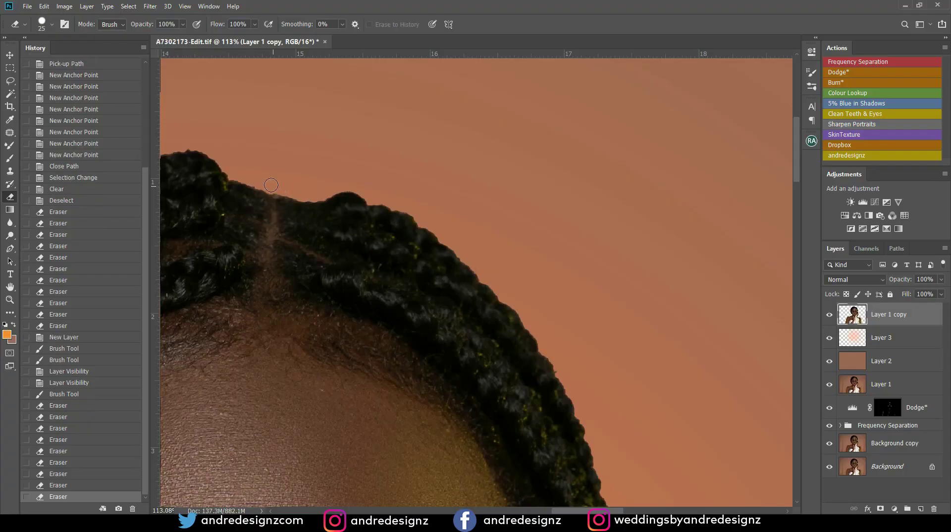
scroll(292, 171, "down", 10)
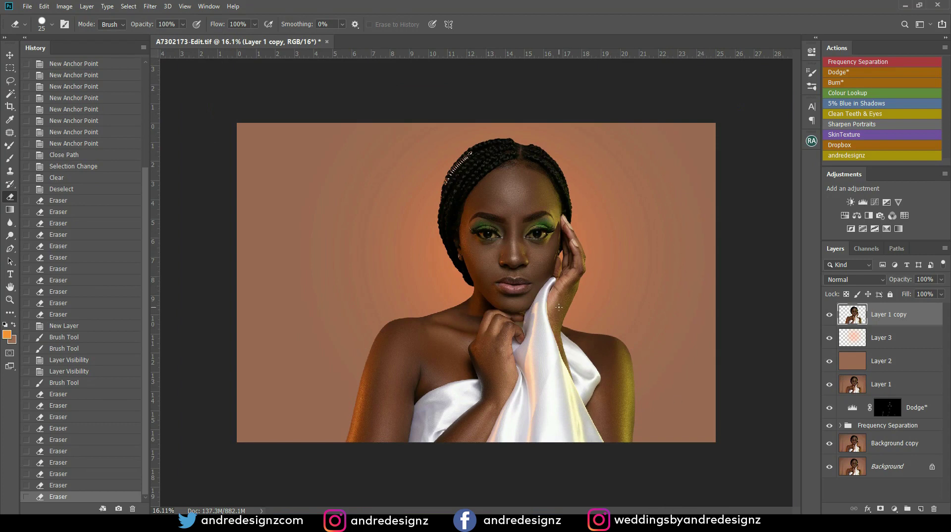
Step: Stamp the visible layers into a new layer and start a 4:5 crop with the subject centred sideways in the frame
scroll(561, 307, "down", 5)
scroll(561, 307, "up", 5)
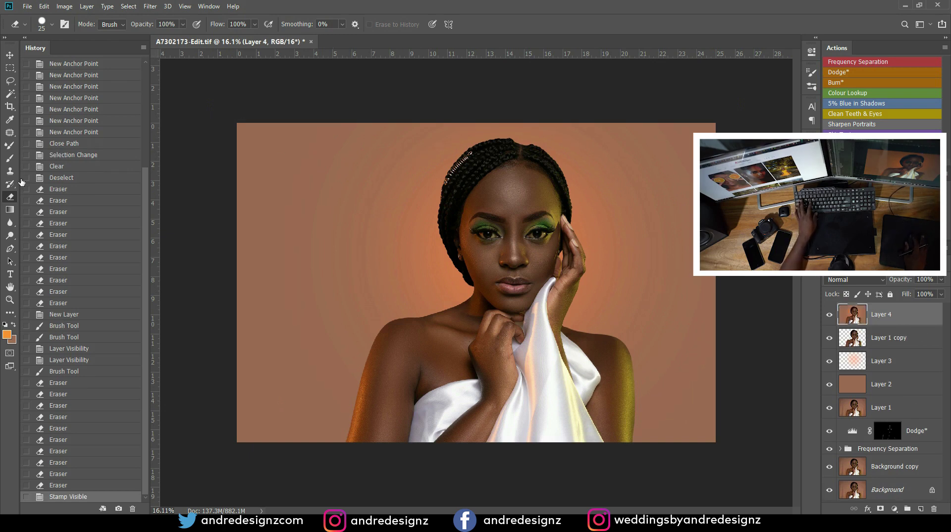
left_click(9, 108)
left_click(557, 280)
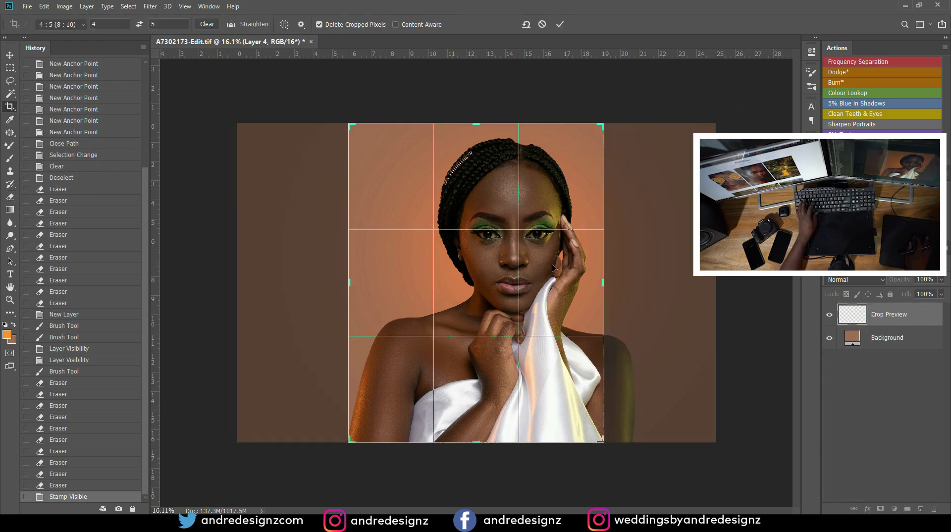
mouse_move(557, 280)
left_mouse_down()
mouse_move(526, 278)
mouse_move(547, 279)
left_mouse_up()
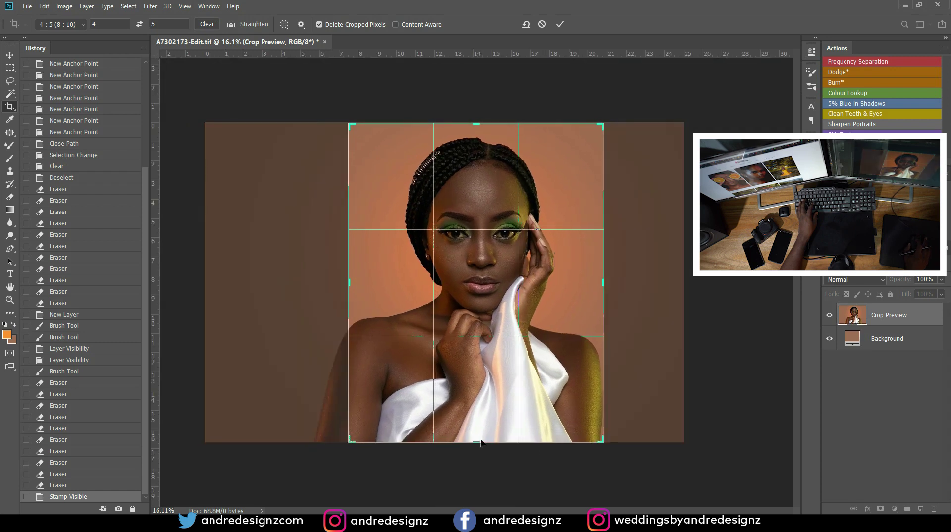
Step: Tighten the 4:5 crop from its lower and upper edges around the head and torso, and apply it
mouse_move(480, 435)
left_mouse_down()
mouse_move(478, 413)
mouse_move(479, 435)
left_mouse_up()
left_click_drag(476, 129, 474, 144)
key("ctrl+r")
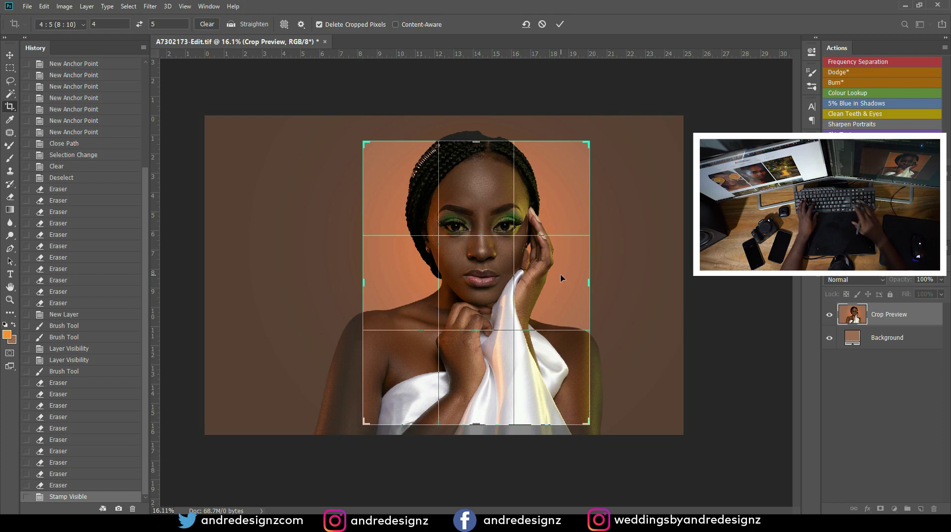
key("Return")
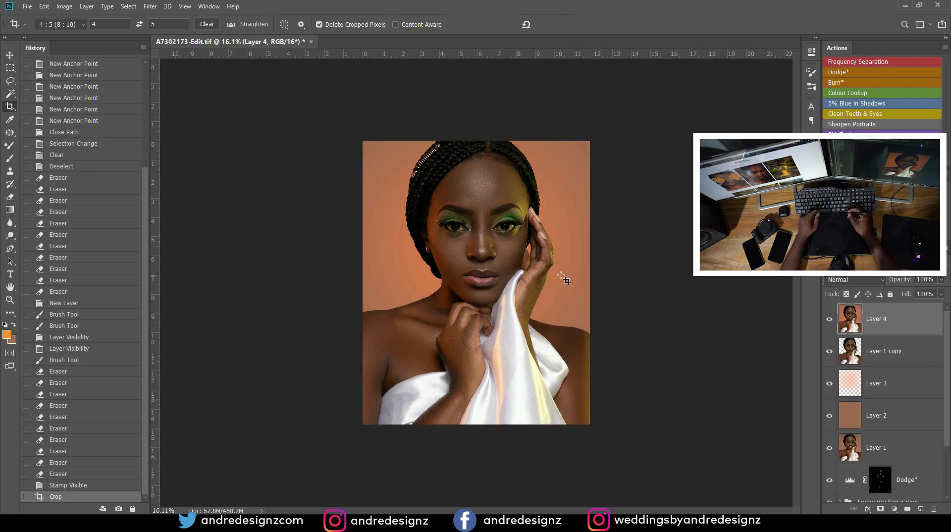
Step: Check the cropped portrait and run the Clean Teeth & Eyes action on it
key("ctrl+0")
scroll(508, 231, "up", 4)
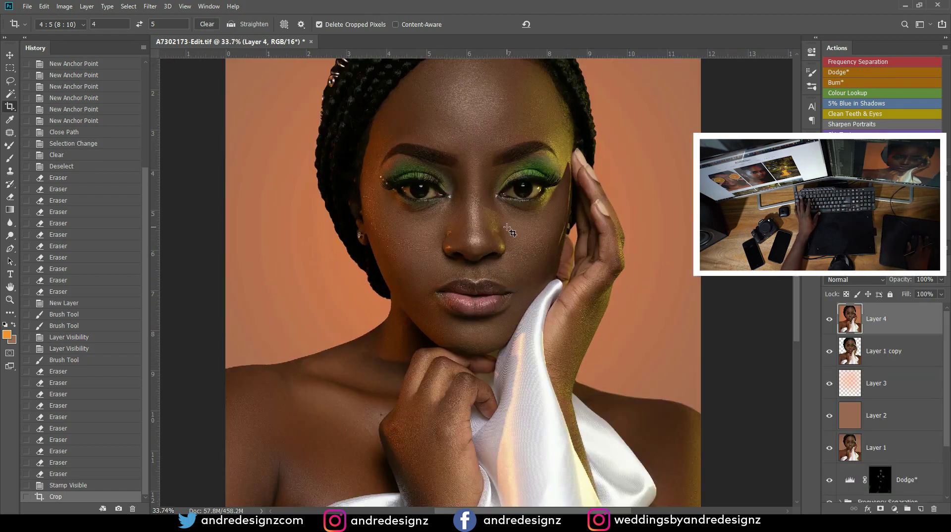
scroll(509, 232, "down", 3)
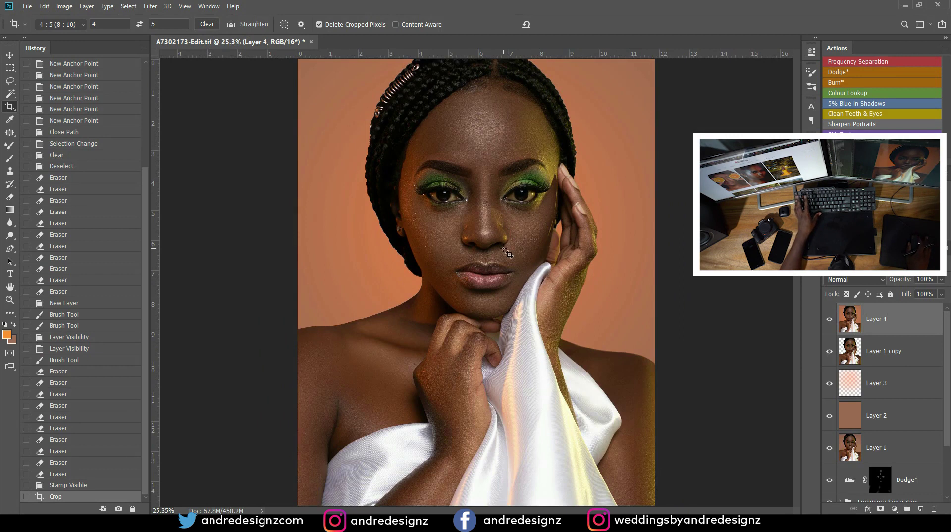
scroll(510, 235, "down", 2)
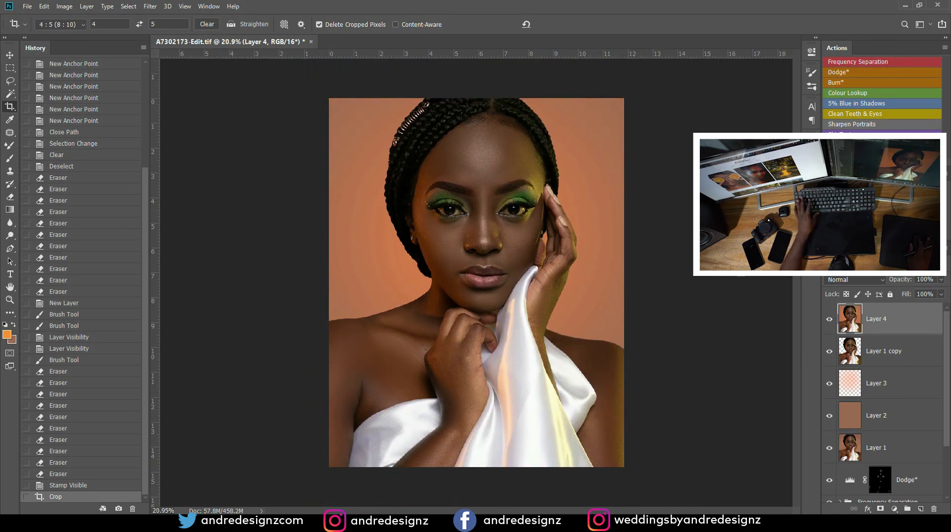
scroll(488, 214, "up", 12)
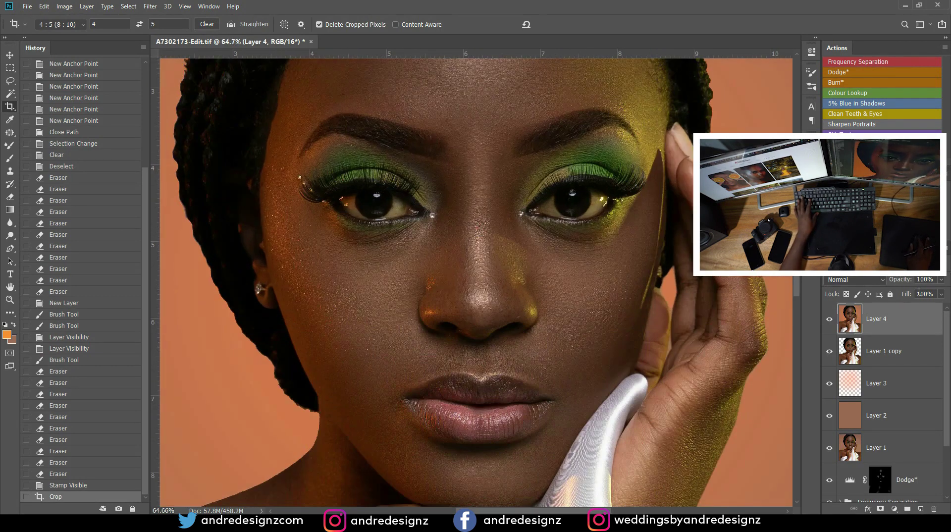
left_click(853, 114)
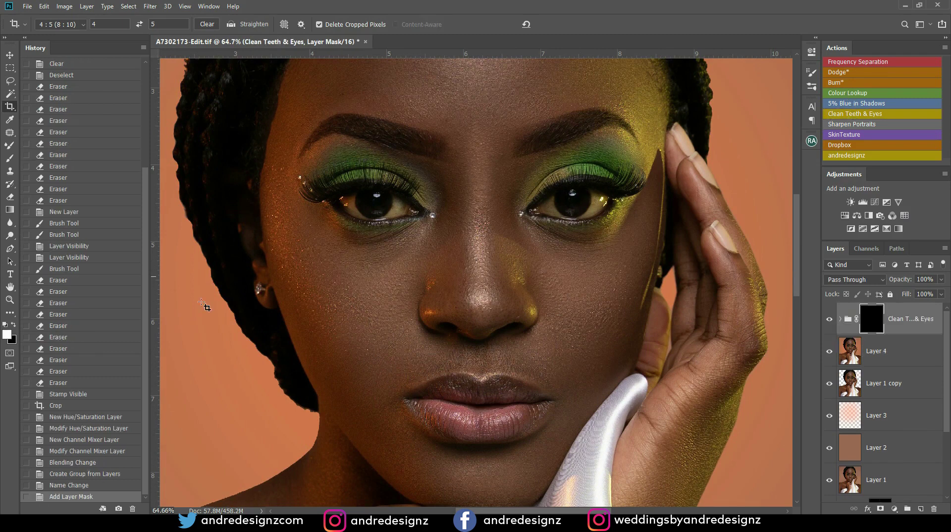
Step: Brighten the white of the eye on the orange-lit side by painting the Clean Teeth & Eyes mask with a soft 35 px brush at 18% flow
left_click(9, 158)
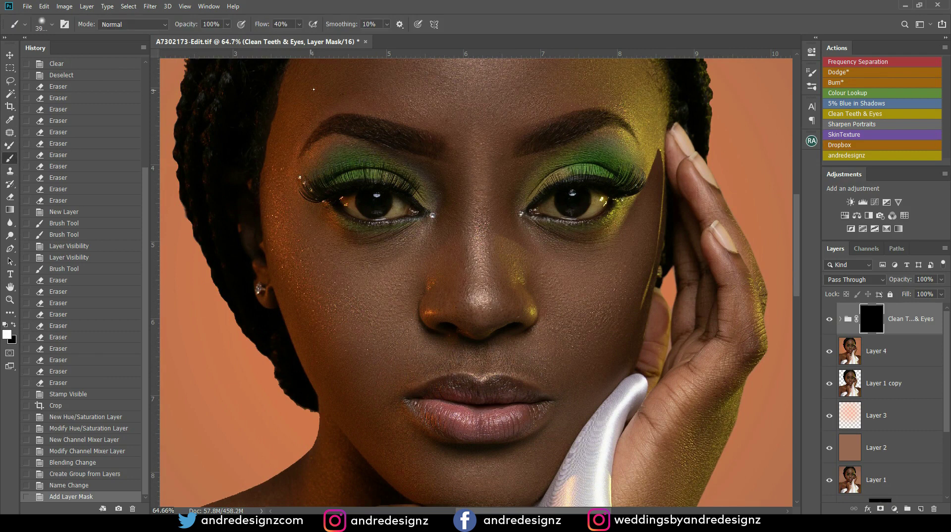
left_click_drag(267, 26, 256, 28)
key("bracketright")
key("bracketright")
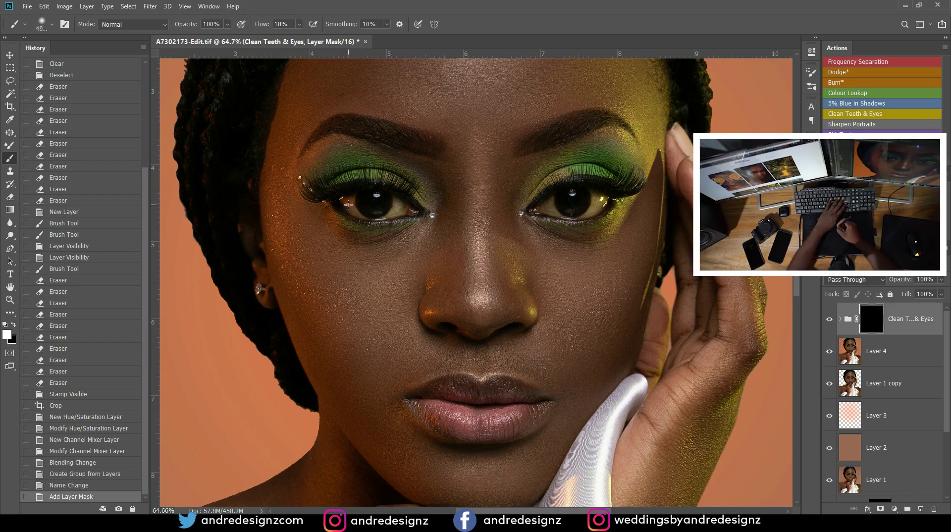
right_click(343, 176)
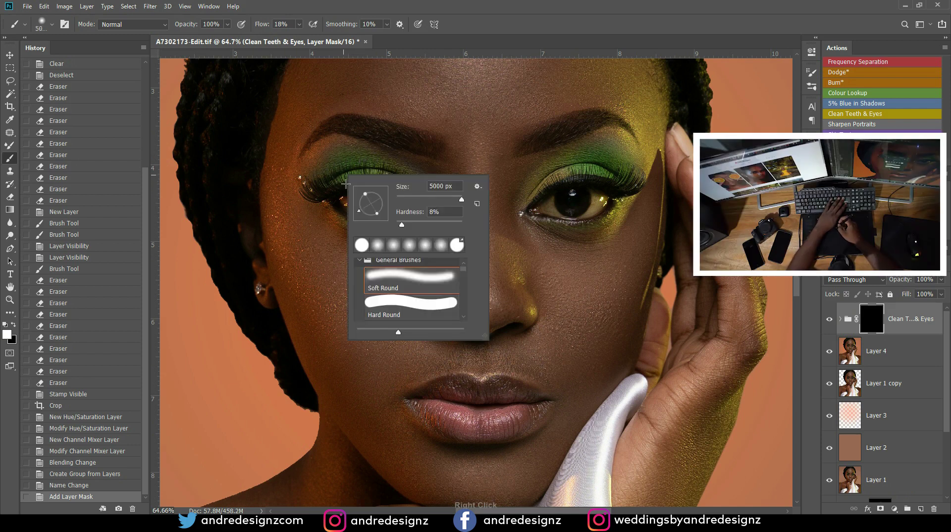
left_click_drag(462, 199, 401, 199)
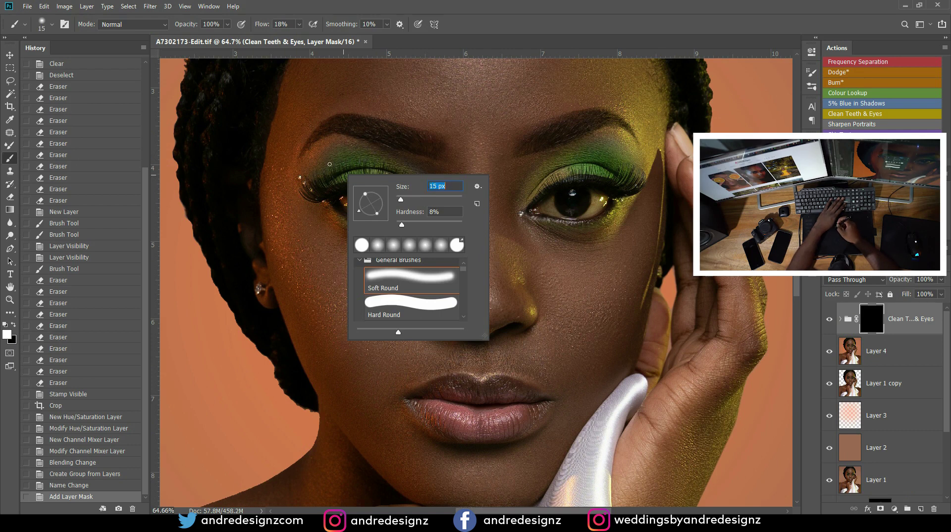
left_click(336, 192)
left_click(346, 202)
left_click(353, 201)
key("bracketright")
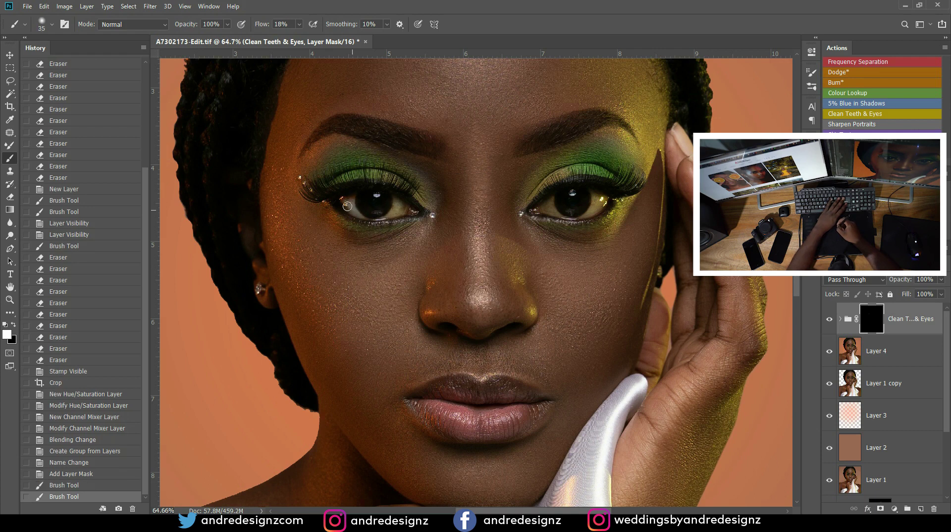
left_click(346, 201)
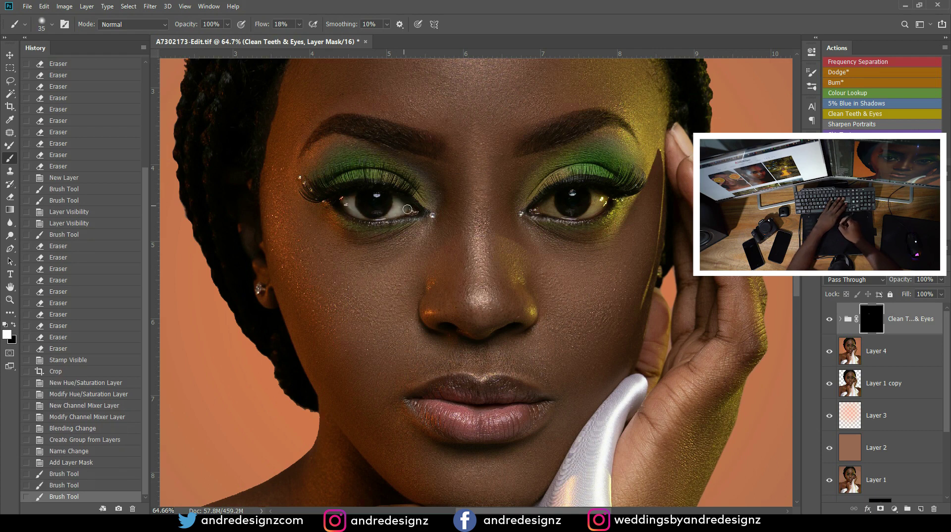
left_click(405, 207)
Step: Paint white on the Clean Teeth & Eyes mask over the white of the eye on the yellow-lit side
left_click(558, 201)
left_click(553, 207)
left_click(597, 202)
left_click(594, 208)
left_click(586, 217)
left_click(578, 221)
left_click(570, 223)
left_click(564, 225)
left_click(545, 204)
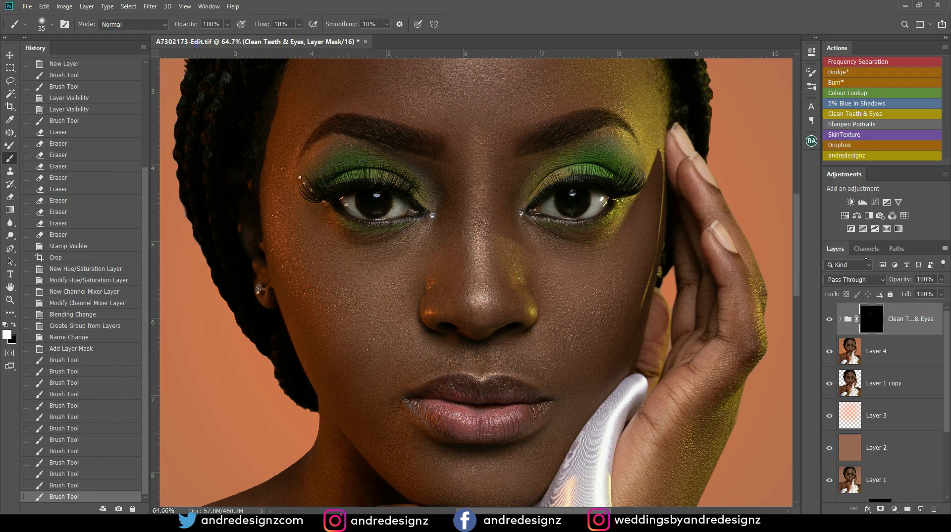
Step: Add a Curves adjustment layer and raise the midtones of its RGB curve to brighten the portrait strongly
left_click(875, 202)
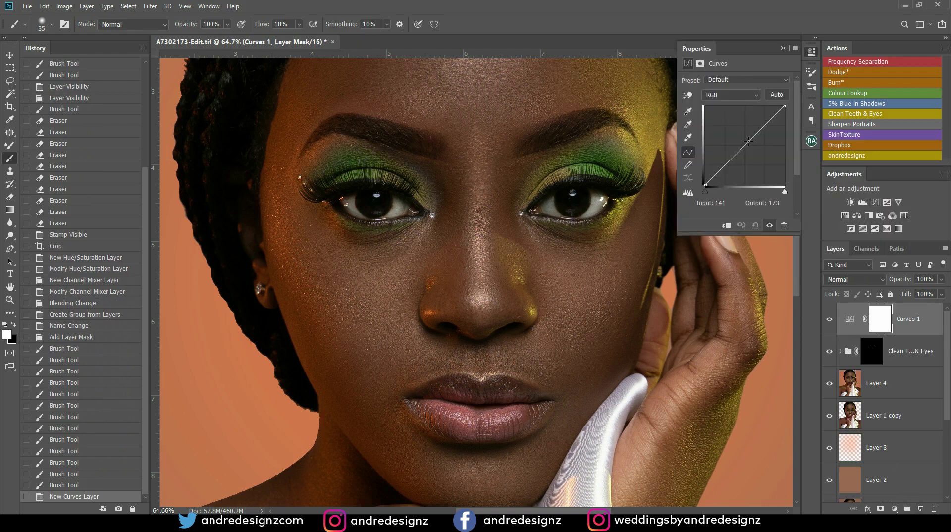
left_click_drag(744, 142, 735, 130)
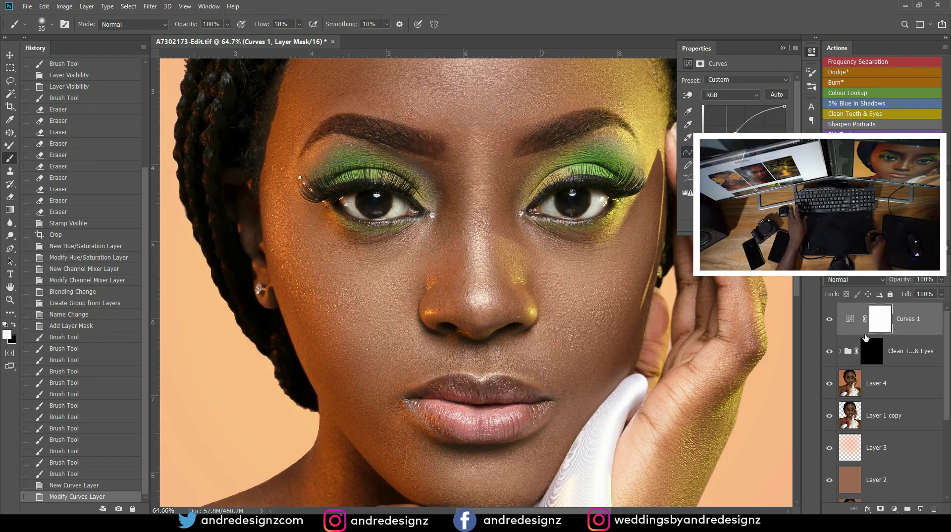
Step: Invert the Curves mask to black and paint white over the iris on the orange-lit side
left_click(883, 314)
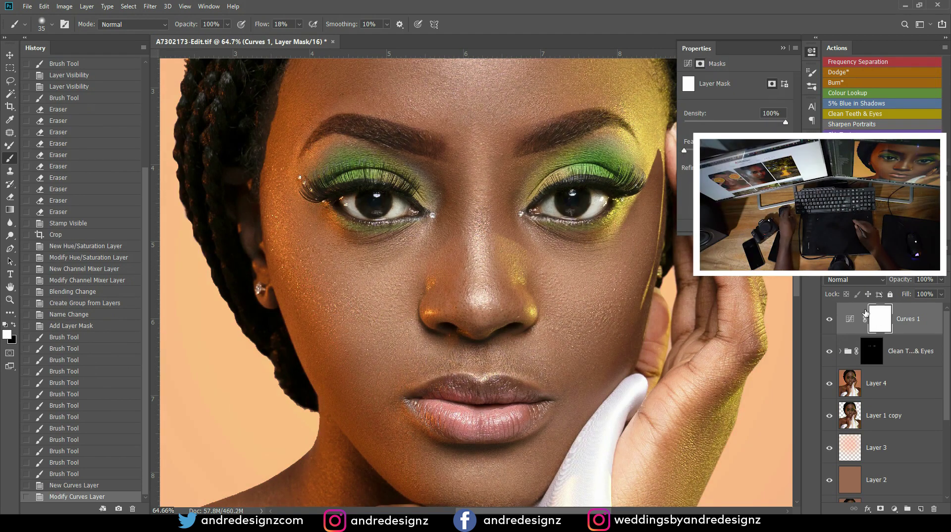
key("ctrl+i")
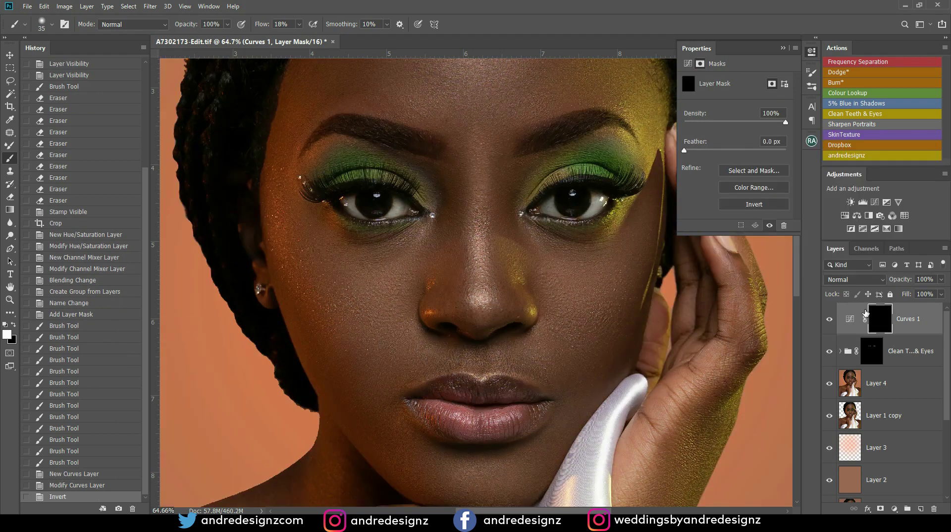
left_click(374, 212)
left_click(383, 210)
Step: Paint white on the Curves mask over the iris on the yellow-lit side to brighten it
left_click(571, 211)
left_click_drag(577, 190, 572, 196)
left_click(563, 210)
left_click(568, 208)
left_click(584, 202)
left_click(559, 205)
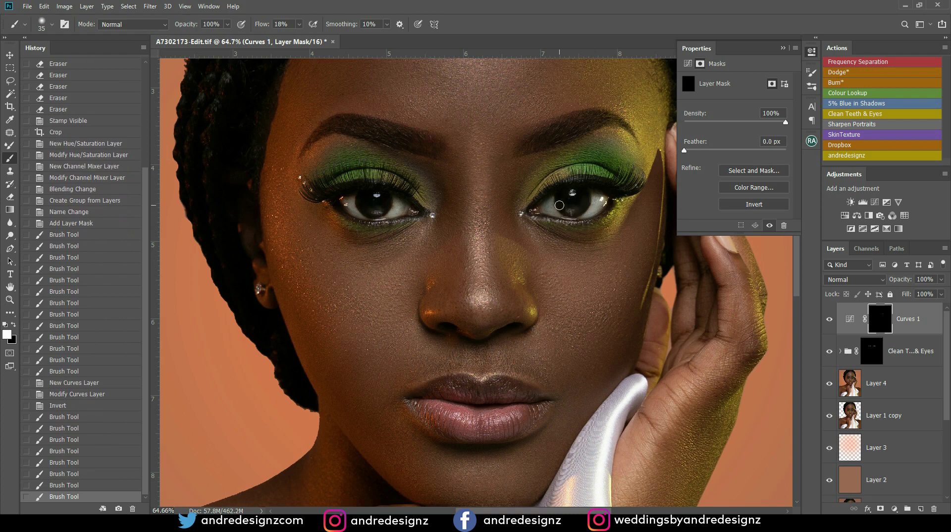
Step: Build up more white on the Curves mask over the iris on the orange-lit side
left_click(375, 210)
left_click(390, 196)
left_click(377, 213)
left_click(385, 197)
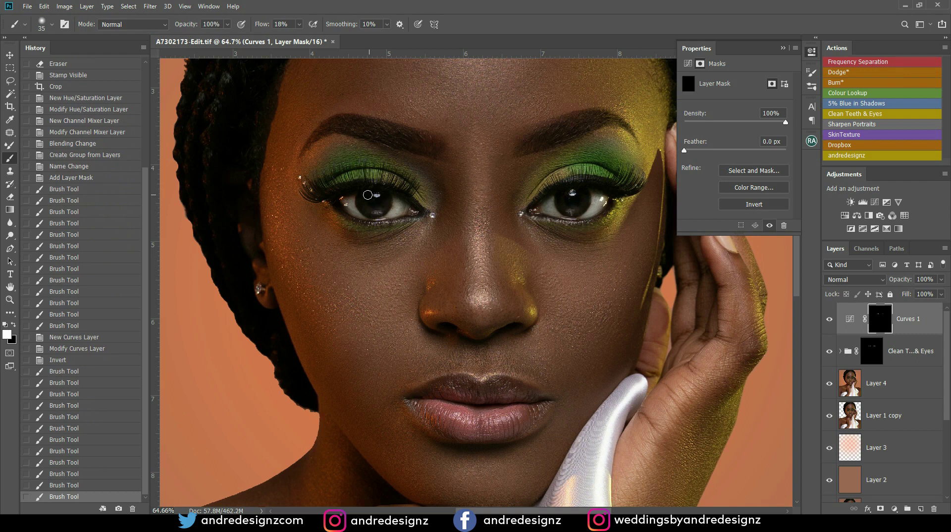
Step: Compare the portrait with and without the Curves eye brightening, up close and at full view
left_click(830, 320)
left_click(830, 319)
key("ctrl+0")
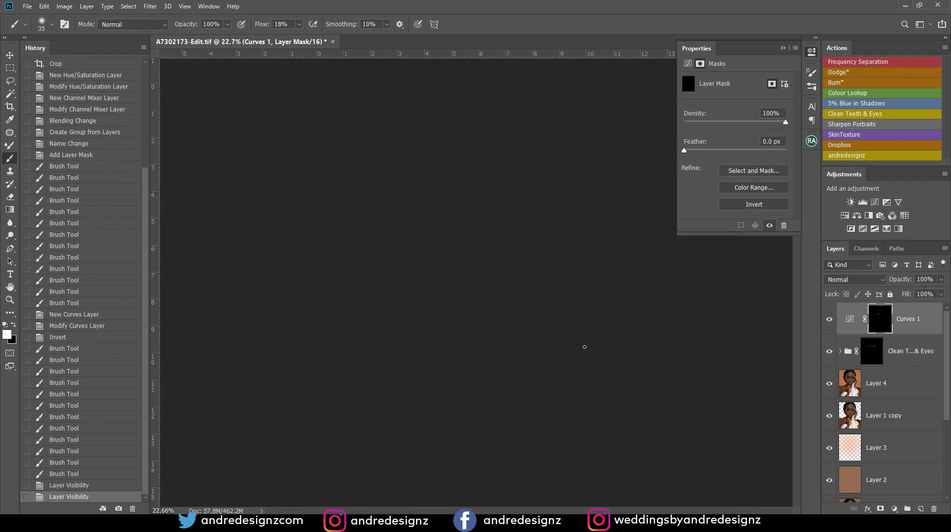
left_click(830, 321)
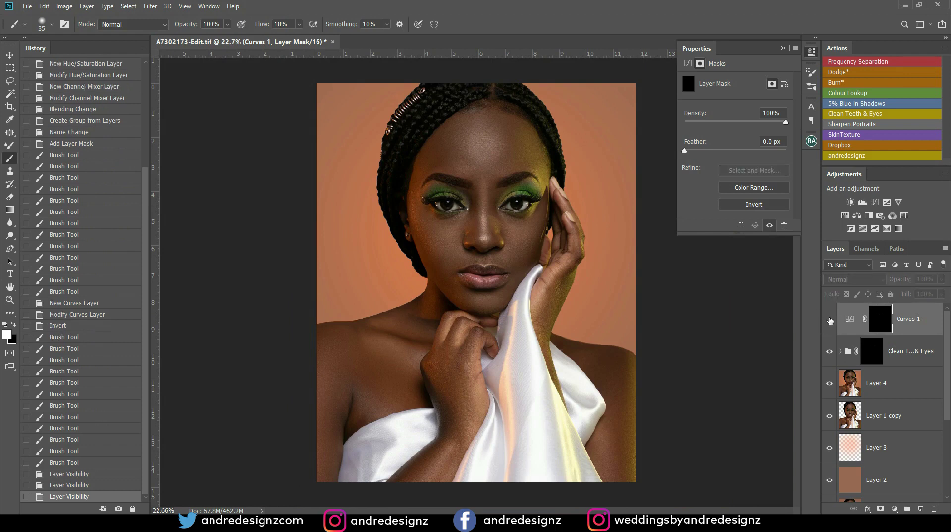
left_click(830, 320)
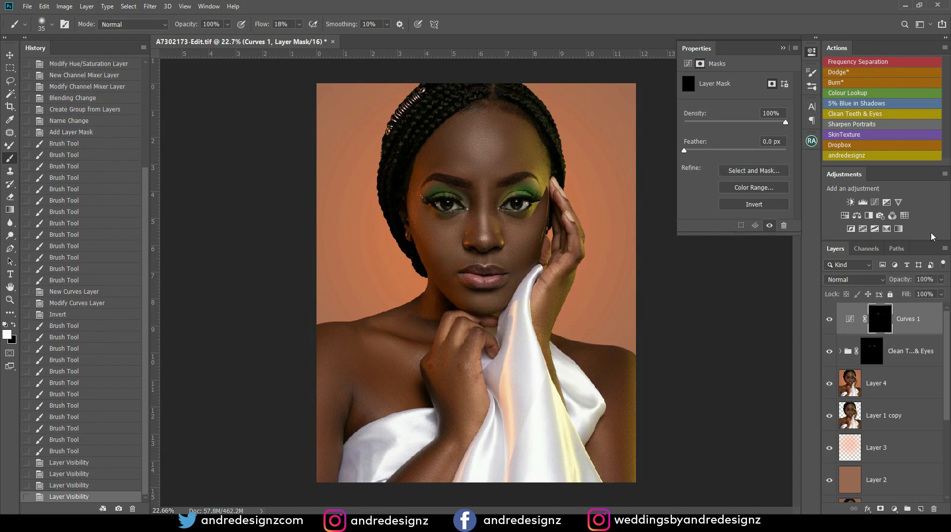
Step: Add a Color Balance adjustment layer above the Curves layer
left_click(846, 103)
scroll(567, 256, "down", 1)
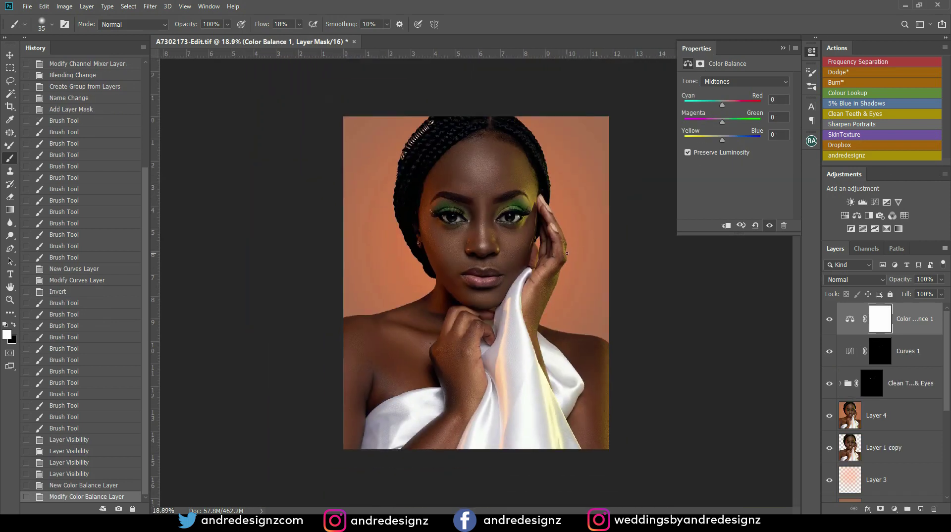
scroll(567, 253, "up", 1)
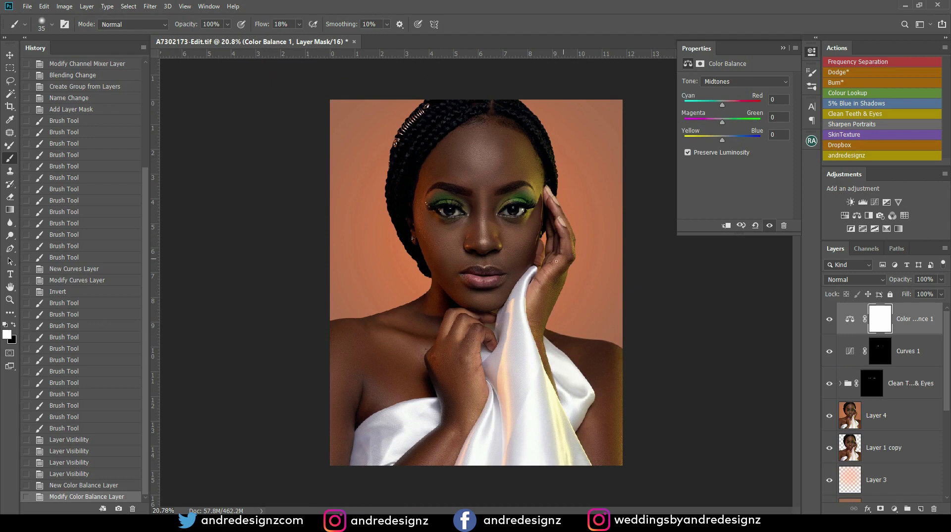
Step: Set the Save for Web JPEG export to a width of 1080 px and preview the whole image
left_click(29, 8)
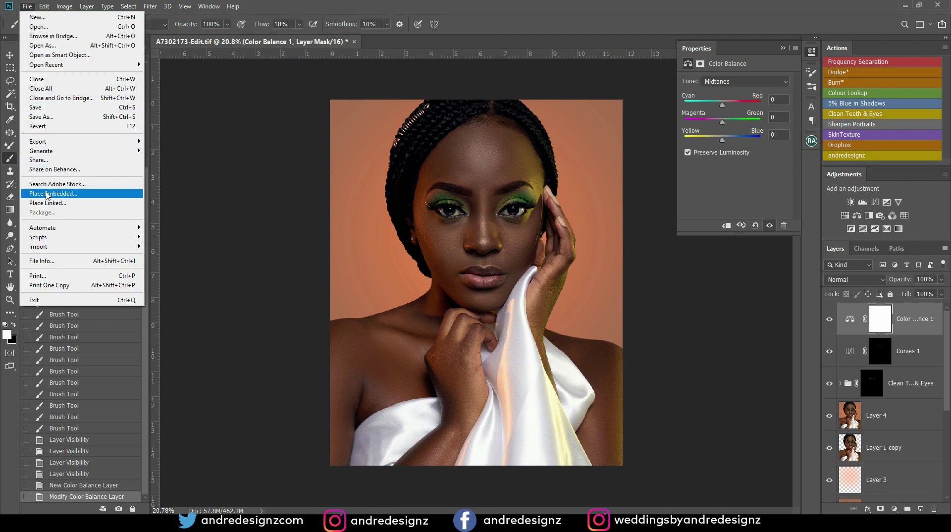
mouse_move(58, 143)
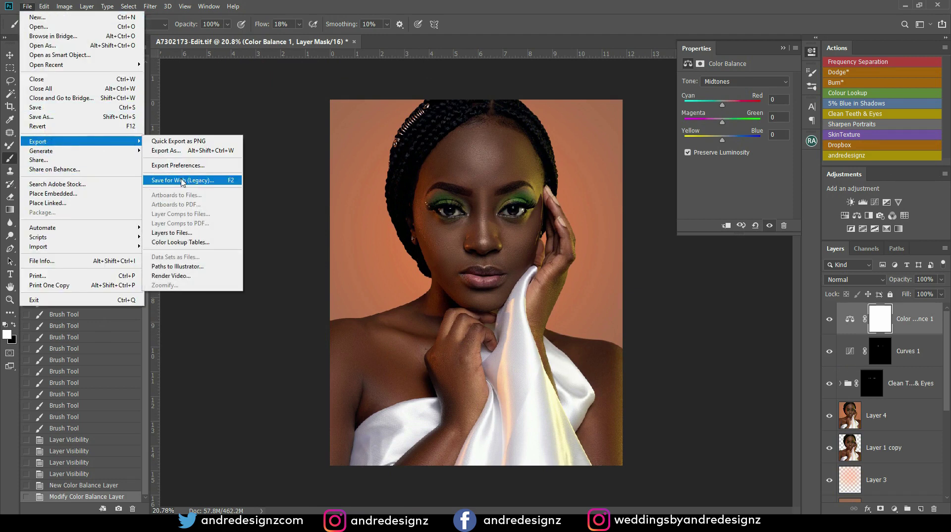
left_click(183, 182)
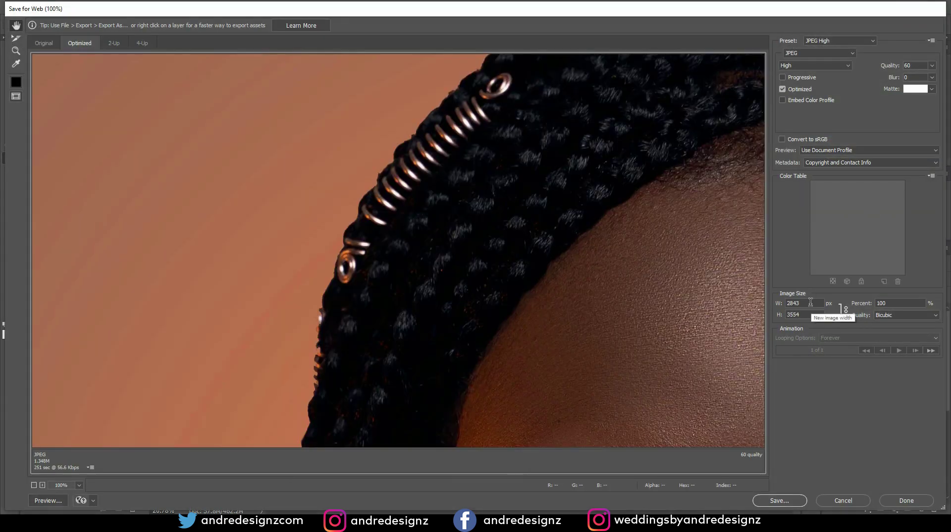
type("1080")
left_click(761, 307)
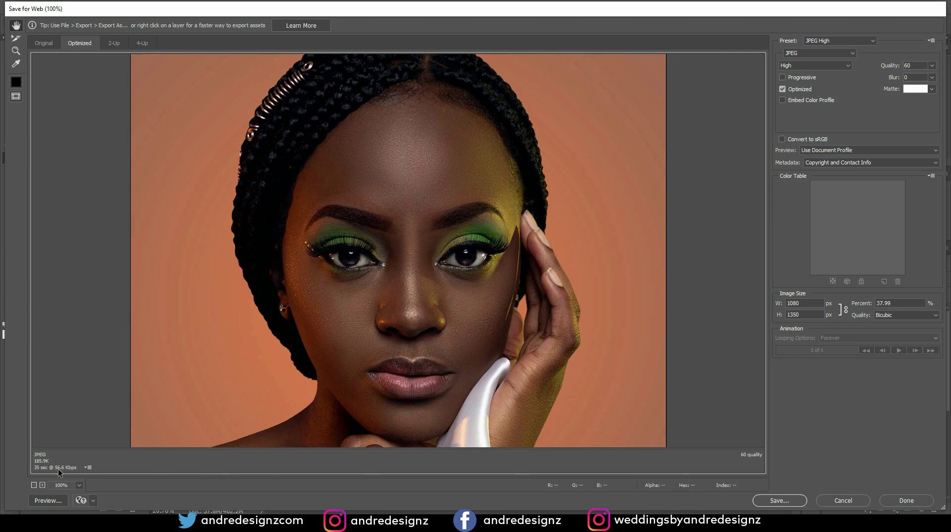
key("ctrl+minus")
key("ctrl+minus")
key("ctrl+minus")
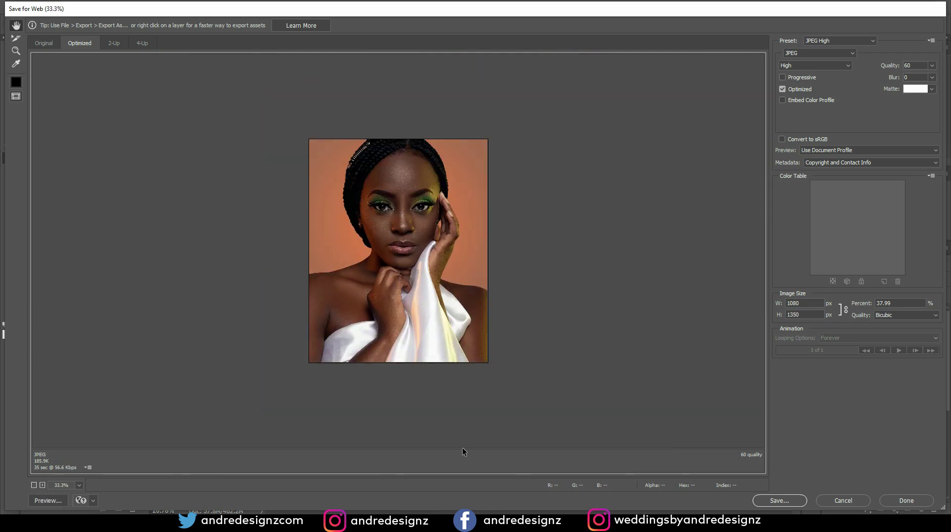
left_click(780, 501)
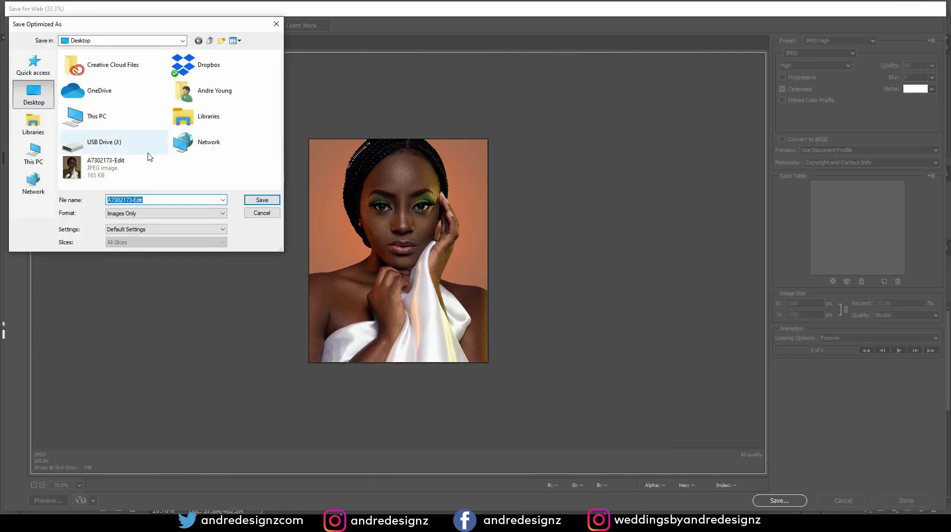
left_click(34, 154)
left_click(33, 125)
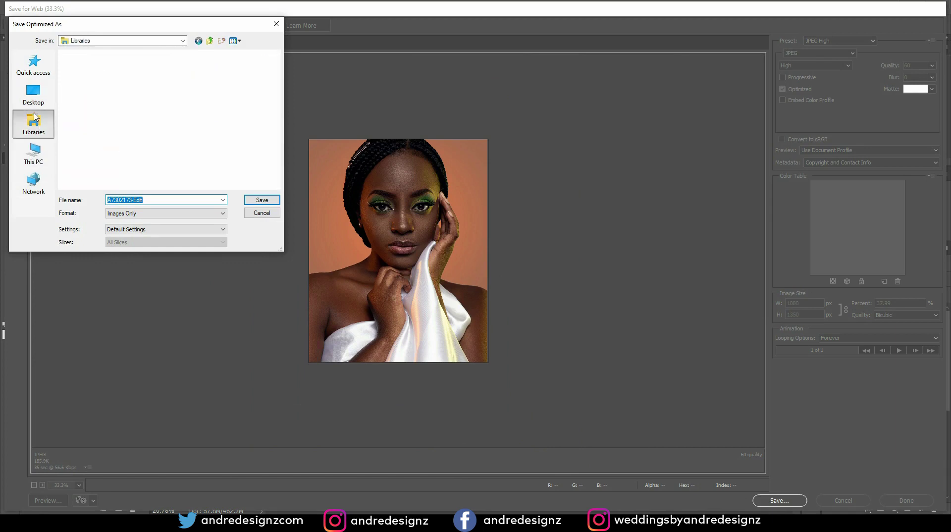
left_click(35, 100)
left_click(45, 77)
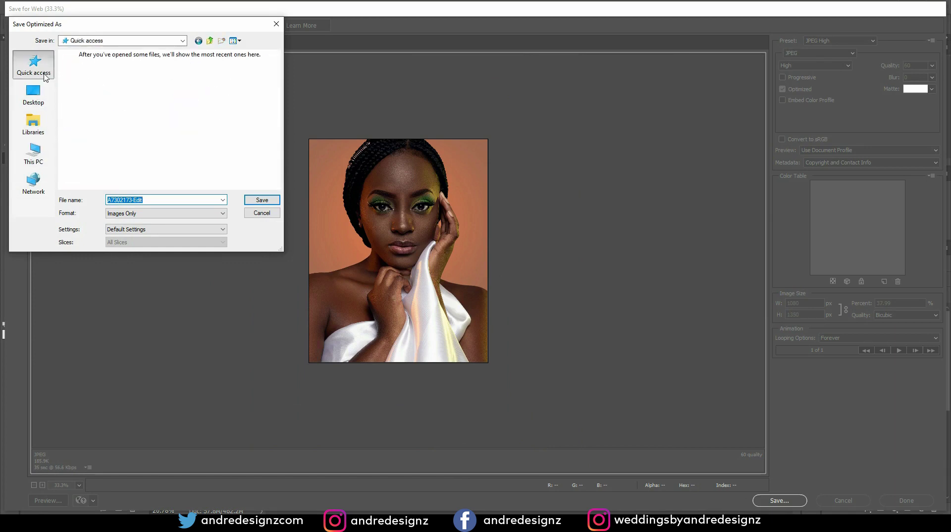
left_click(264, 213)
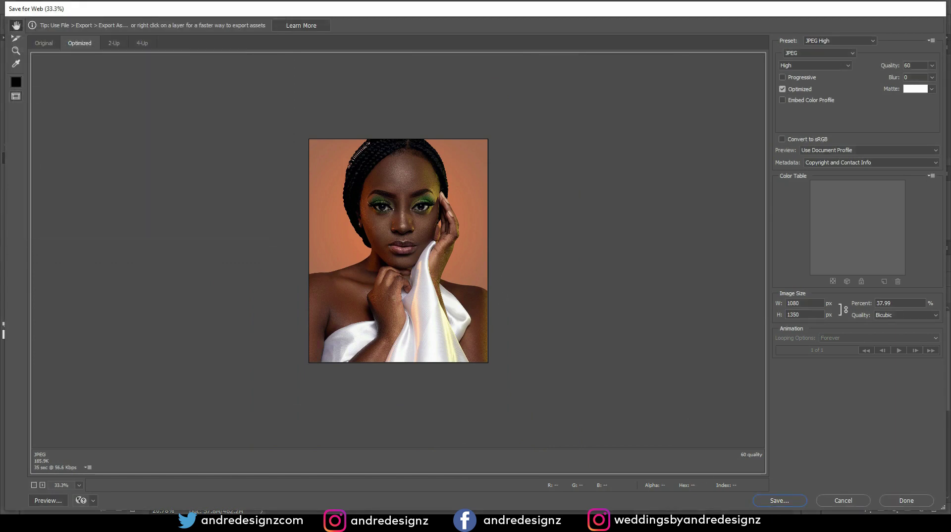
left_click(857, 501)
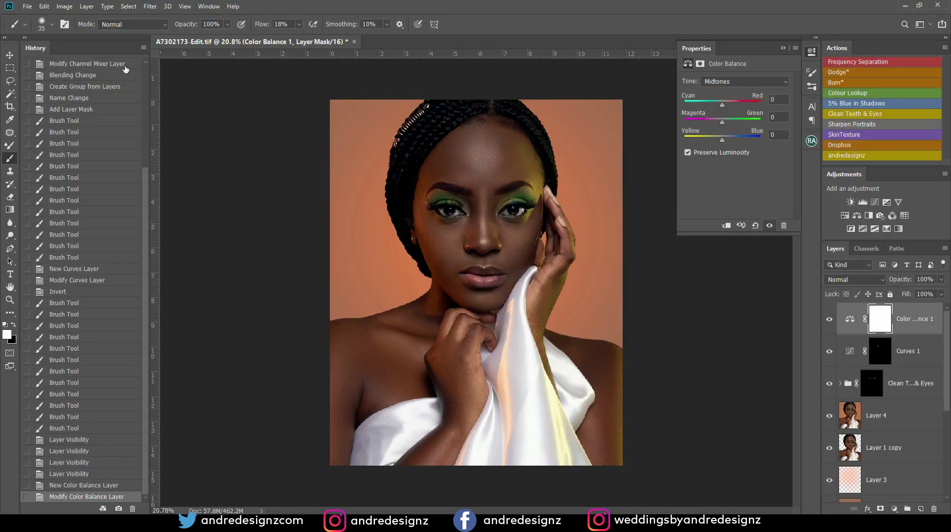
Step: Save the layered TIFF document
left_click(28, 6)
left_click(49, 89)
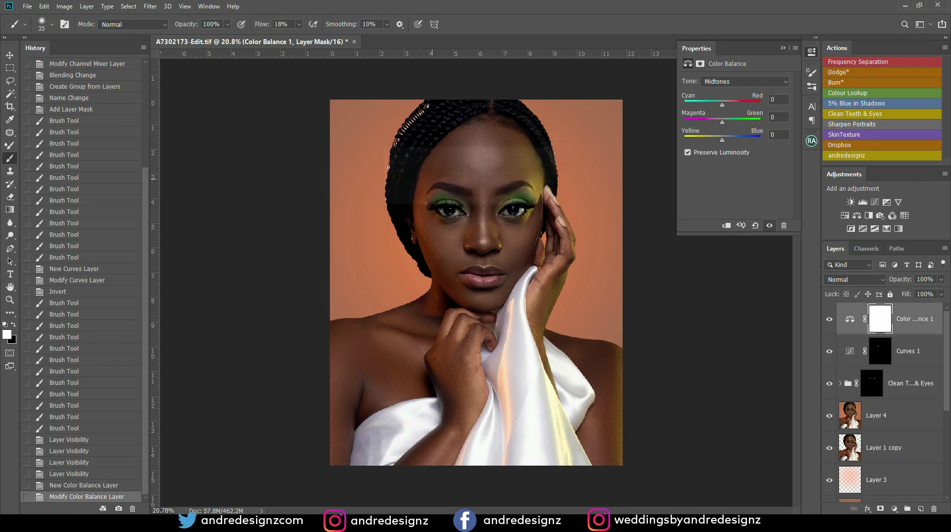
left_click(27, 7)
left_click(34, 108)
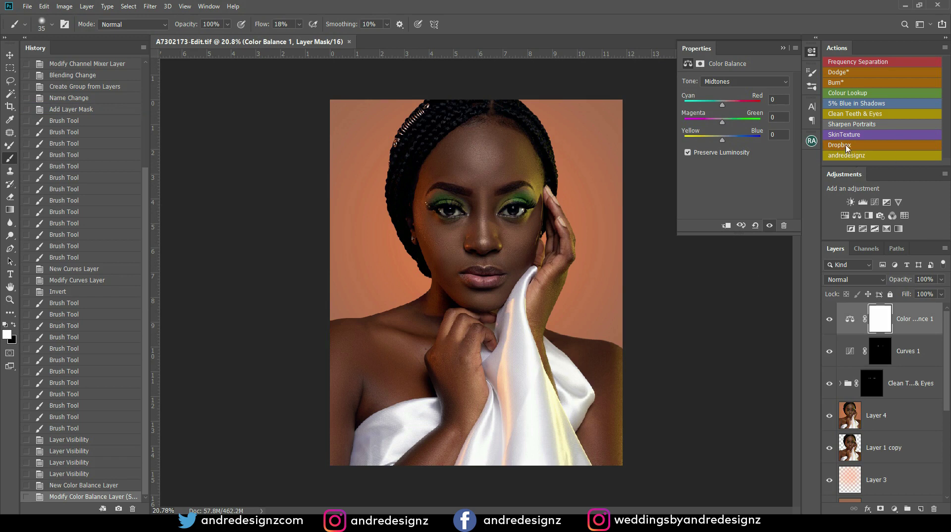
Step: Run the andredesignz action to add the text watermark and move it to the portrait's upper-right corner
left_click(843, 157)
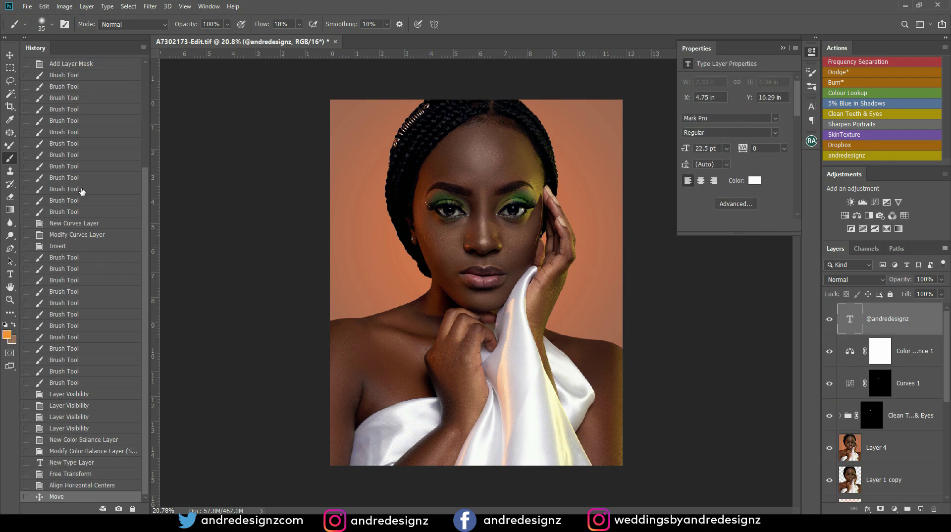
left_click(10, 55)
left_click_drag(479, 440, 581, 91)
left_click_drag(592, 160, 597, 110)
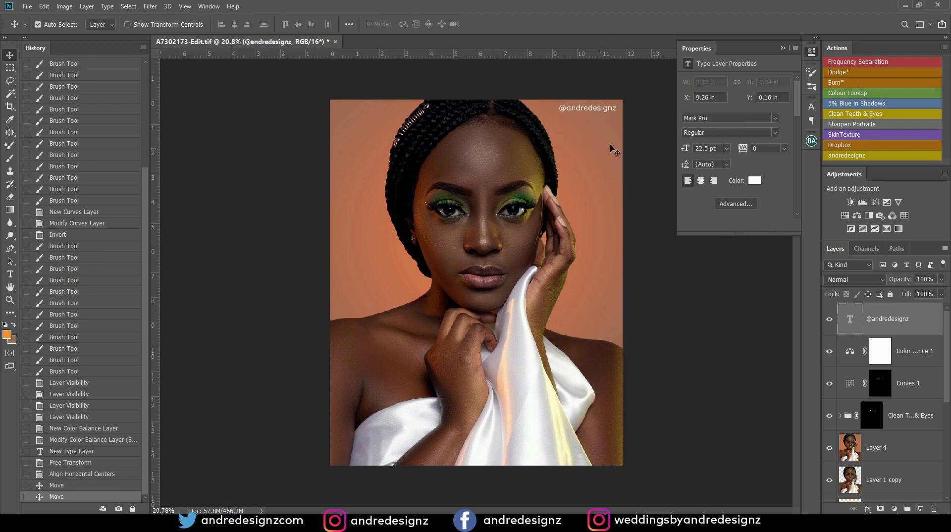
Step: Scale the watermark text down to about 1.74 in wide, keeping it in the portrait's upper-right corner
key("ctrl+t")
left_click_drag(563, 111, 578, 114)
key("Return")
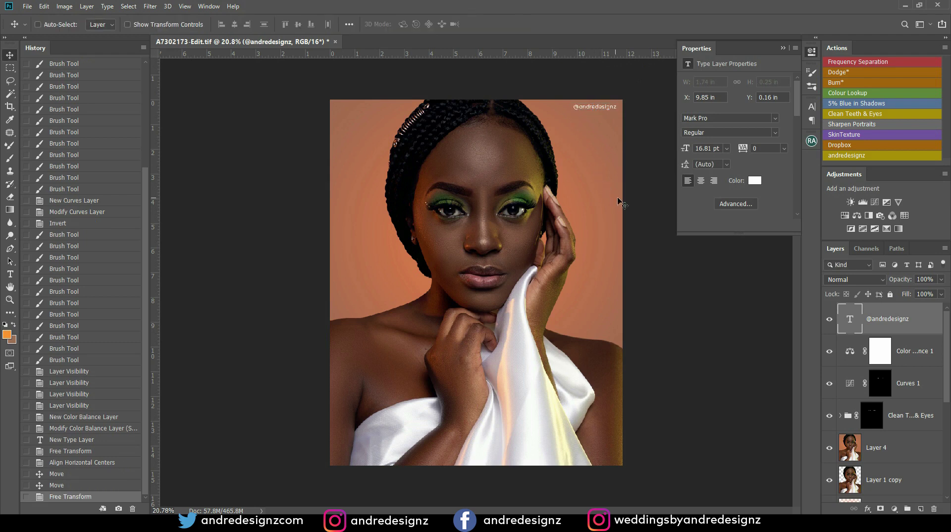